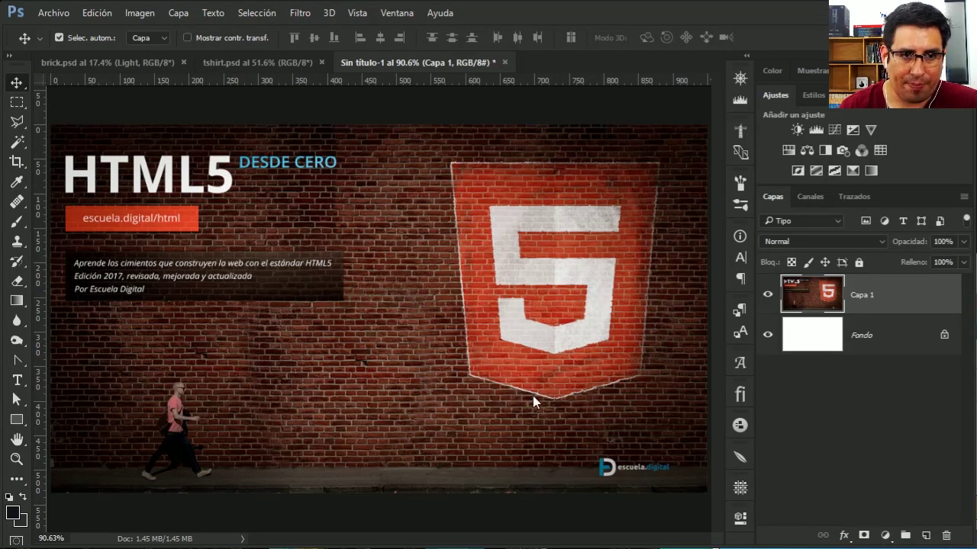
Step: Switch from the HTML5 banner to the brick.psd brick wall document
{"action": "left_click", "coordinate": [123, 61]}
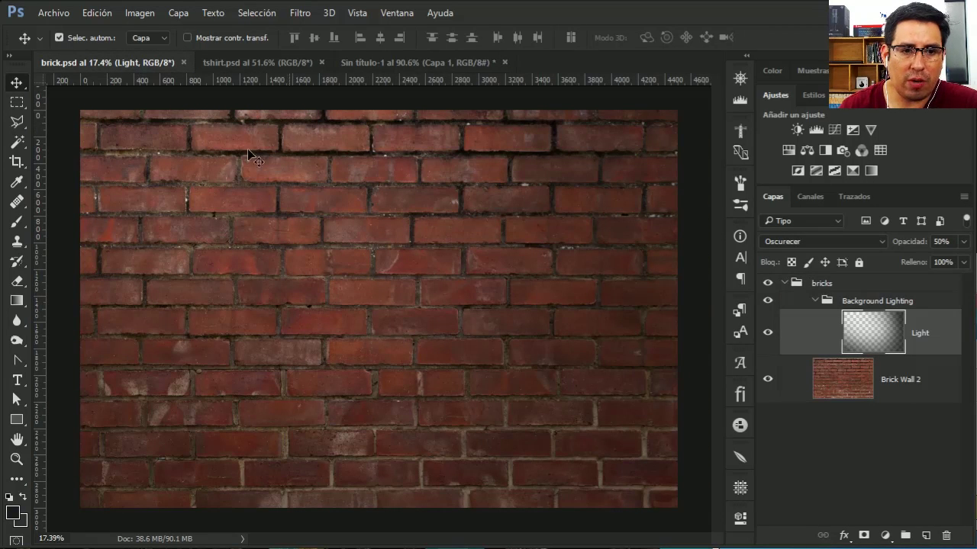
Step: Bring up the Libraries panel with its colour and graphic assets over the brick wall
{"action": "left_click", "coordinate": [250, 64]}
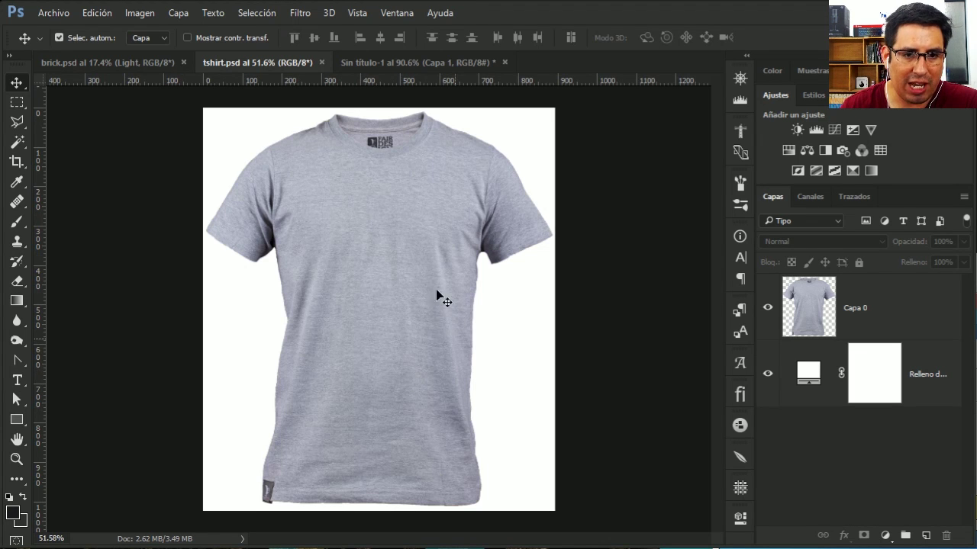
{"action": "left_click", "coordinate": [135, 67]}
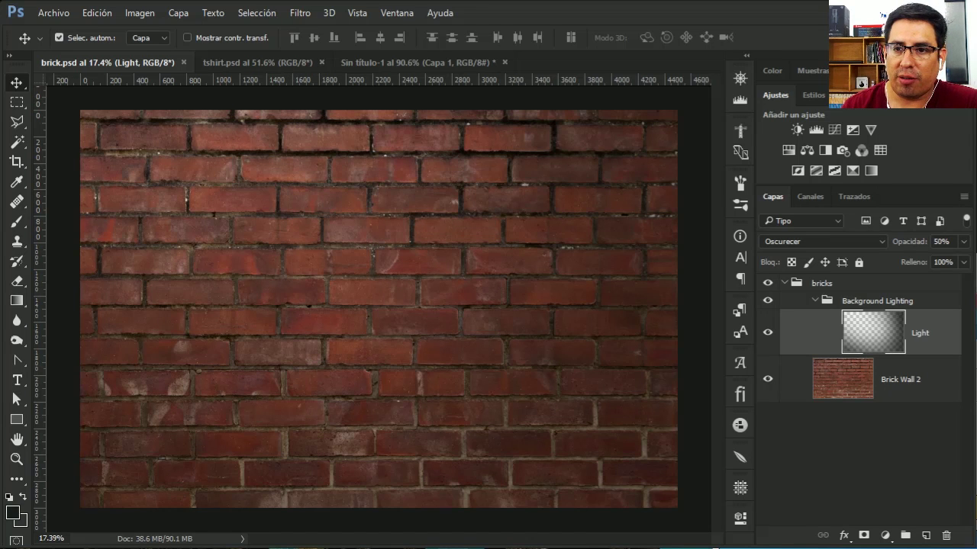
{"action": "left_click_drag", "start_coordinate": [766, 88], "coordinate": [877, 251]}
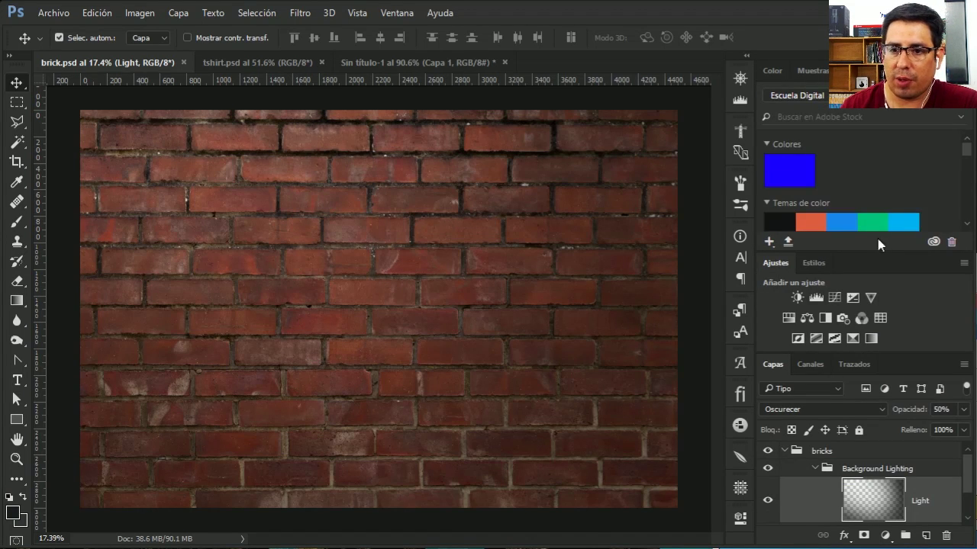
{"action": "left_click_drag", "start_coordinate": [965, 167], "coordinate": [966, 226]}
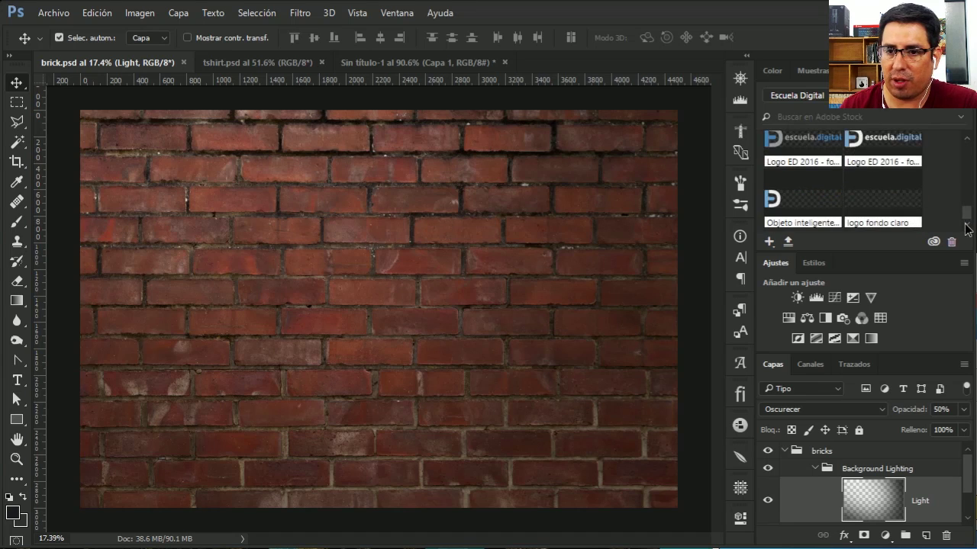
{"action": "left_click_drag", "start_coordinate": [966, 226], "coordinate": [966, 218]}
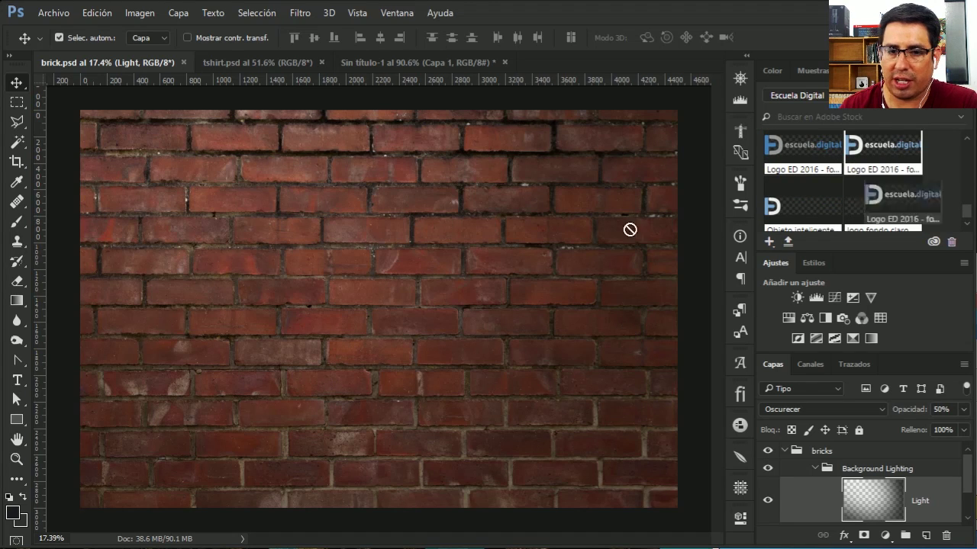
Step: Place the Logo ED 2016 logo enlarged and centred across the brick wall
{"action": "left_click_drag", "start_coordinate": [252, 335], "coordinate": [251, 335]}
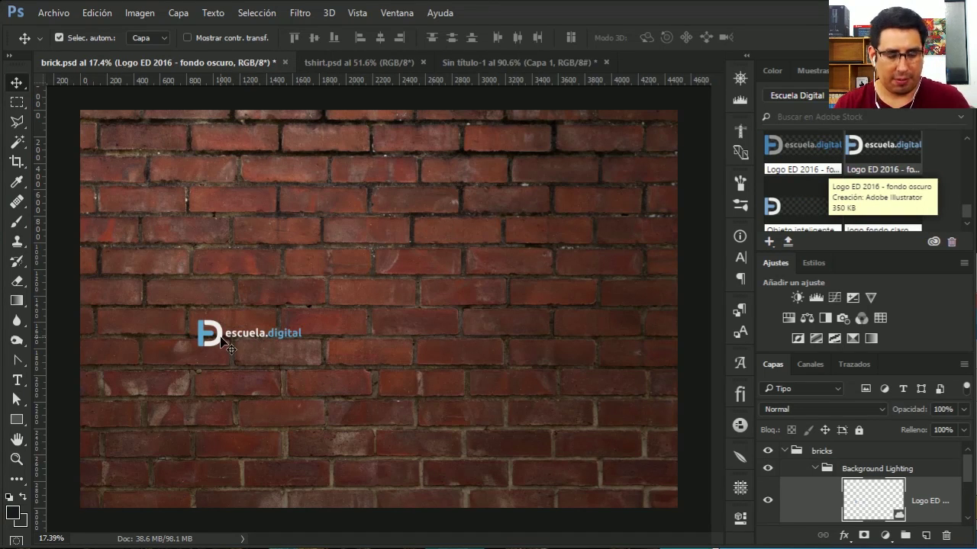
{"action": "left_click_drag", "start_coordinate": [302, 319], "coordinate": [625, 207]}
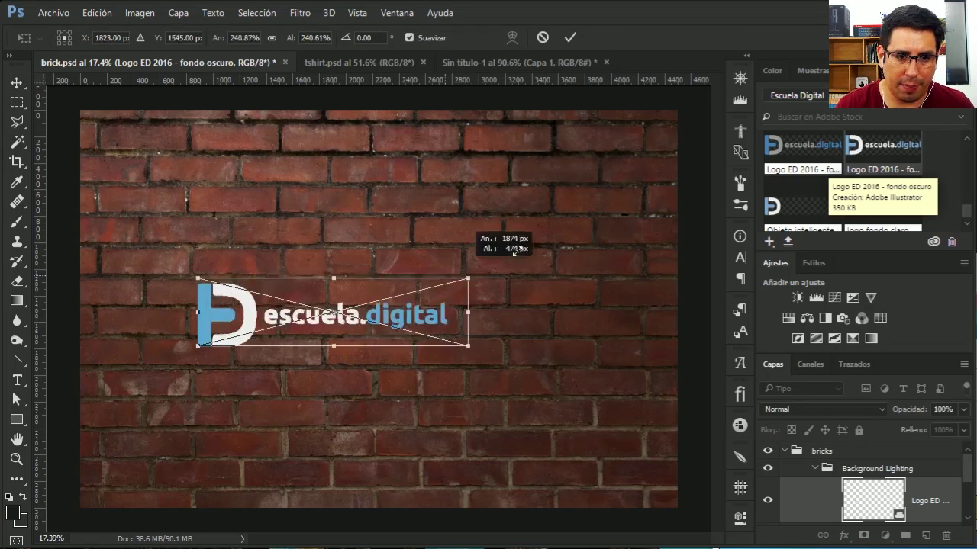
{"action": "left_click_drag", "start_coordinate": [202, 363], "coordinate": [114, 381]}
{"action": "left_click_drag", "start_coordinate": [412, 307], "coordinate": [418, 313]}
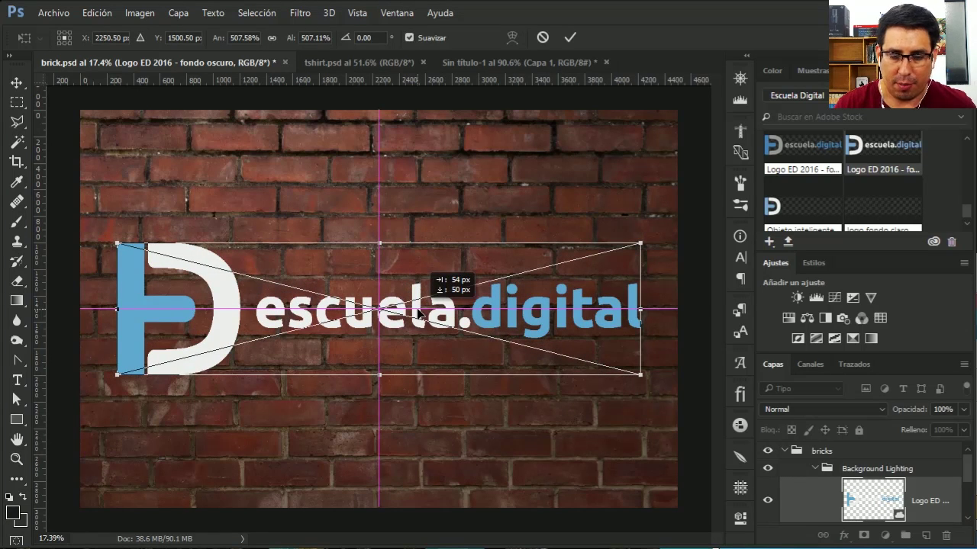
{"action": "key", "text": "Return"}
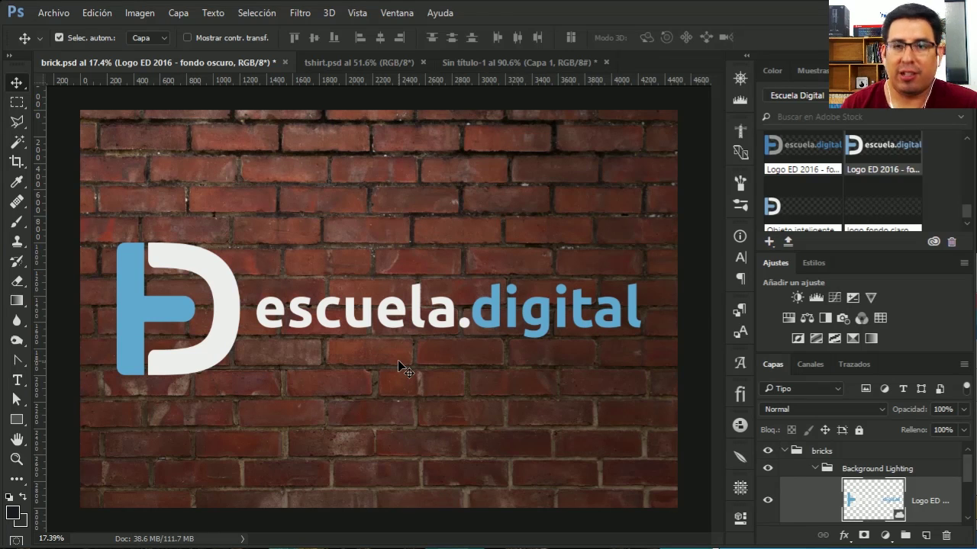
{"action": "left_click", "coordinate": [359, 63]}
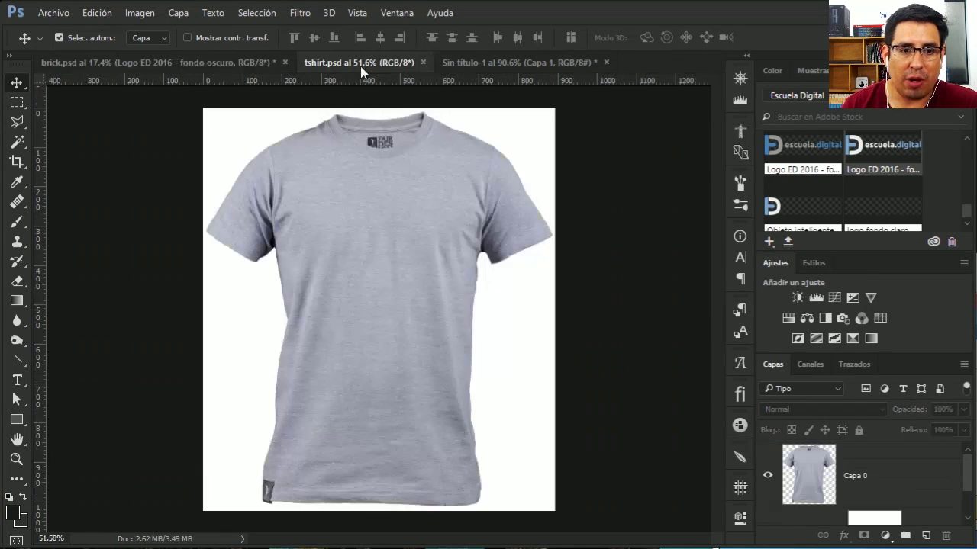
Step: Enlarge the library area and place the HTML5 badge onto the t-shirt
{"action": "left_click_drag", "start_coordinate": [968, 214], "coordinate": [967, 156]}
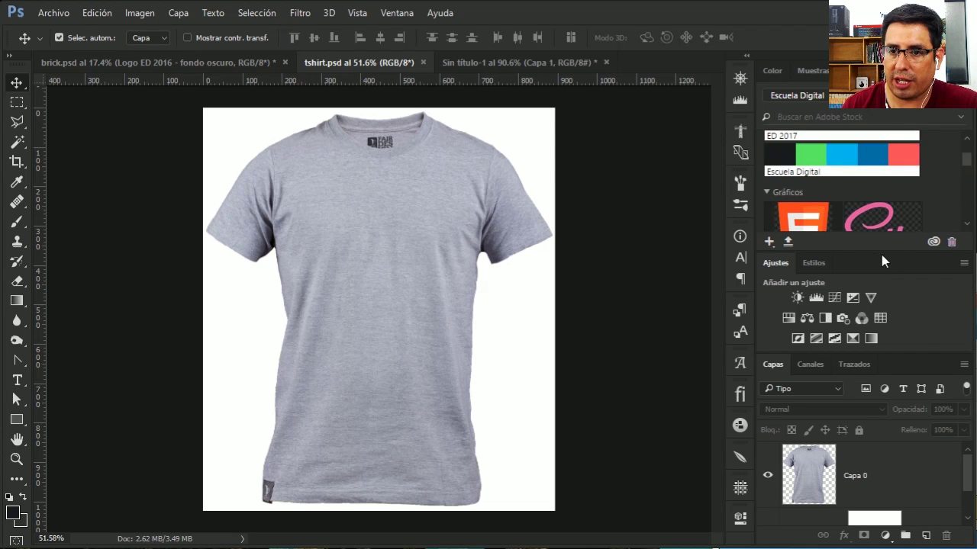
{"action": "double_click", "coordinate": [772, 263]}
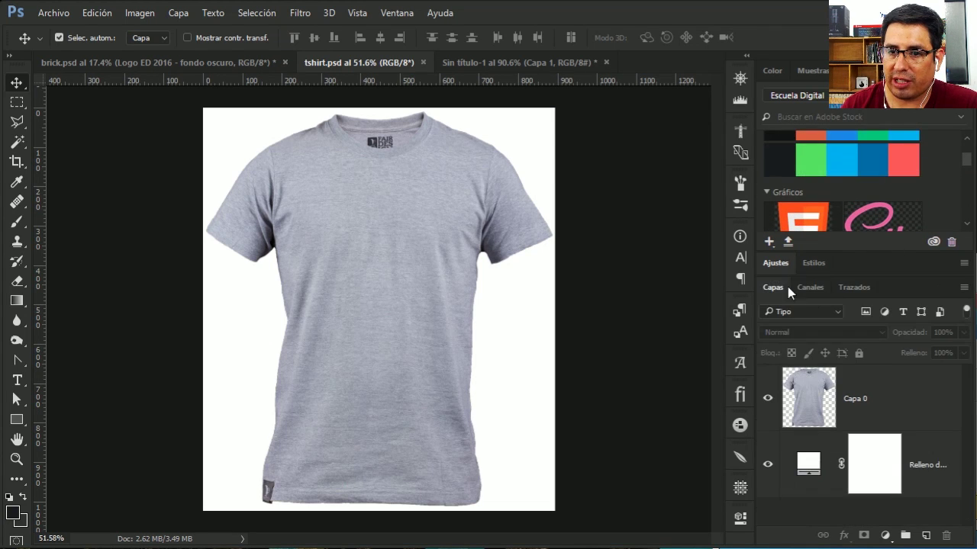
{"action": "left_click_drag", "start_coordinate": [862, 253], "coordinate": [862, 350]}
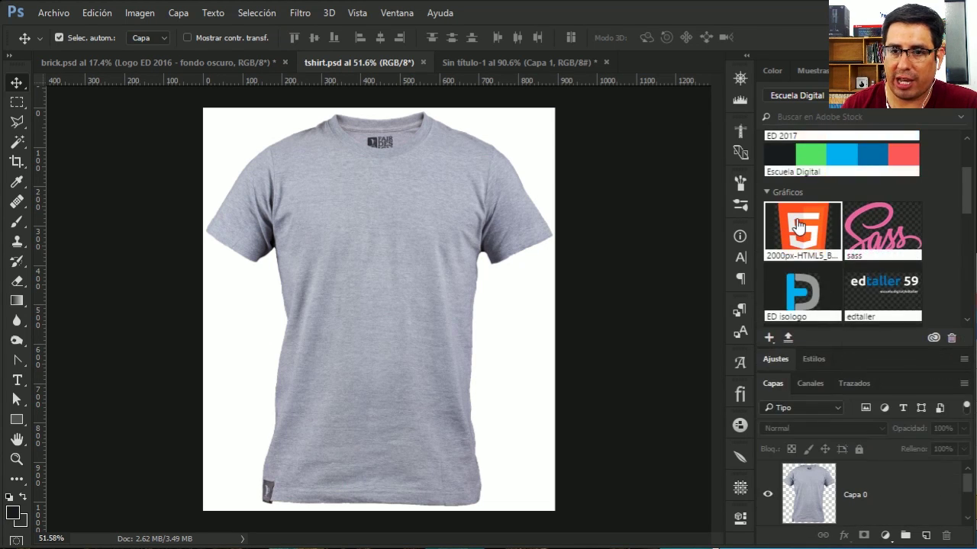
{"action": "left_click_drag", "start_coordinate": [420, 357], "coordinate": [420, 343]}
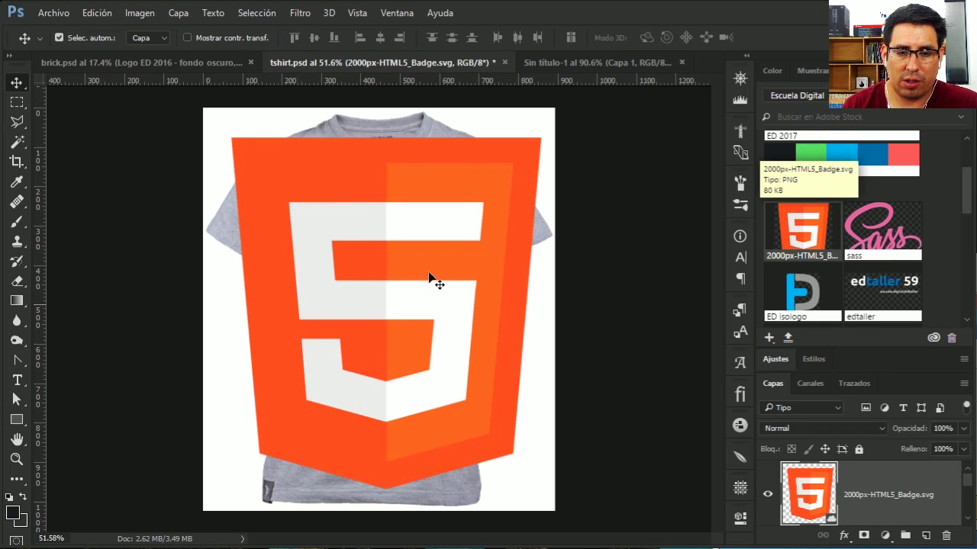
{"action": "key", "text": "Return"}
Step: Free Transform the HTML5 badge smaller and centre it on the shirt's chest
{"action": "key", "text": "ctrl+t"}
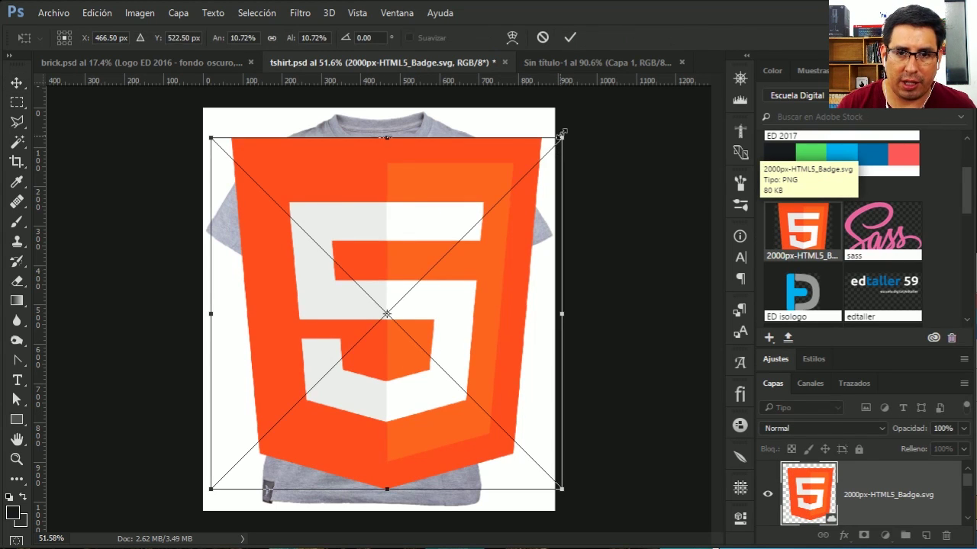
{"action": "left_click_drag", "start_coordinate": [564, 136], "coordinate": [386, 254]}
{"action": "left_click_drag", "start_coordinate": [349, 398], "coordinate": [415, 332]}
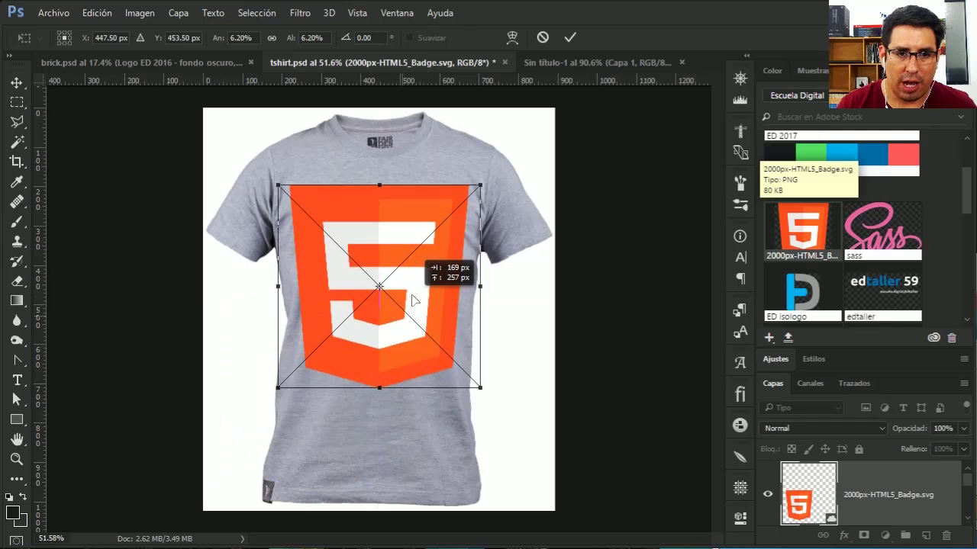
{"action": "left_click_drag", "start_coordinate": [476, 420], "coordinate": [438, 380]}
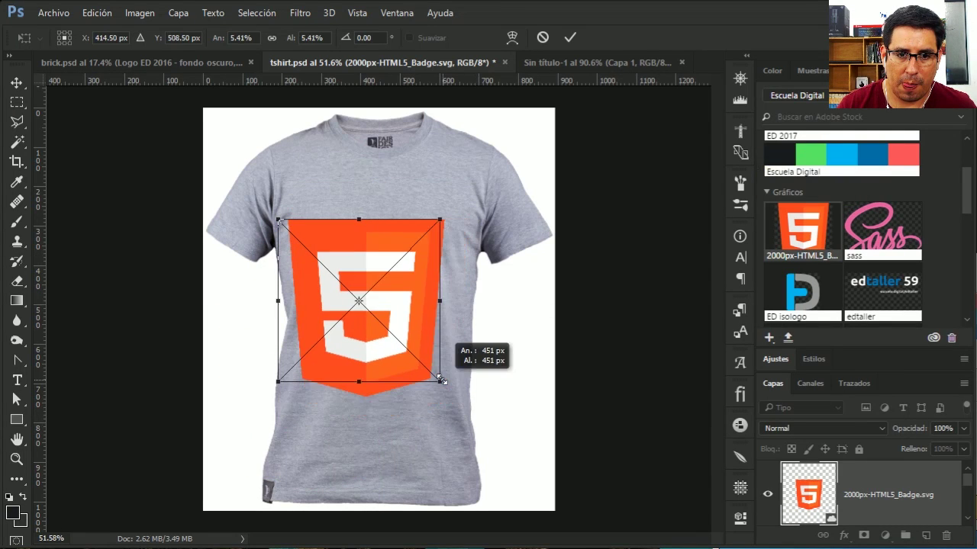
{"action": "left_click_drag", "start_coordinate": [398, 310], "coordinate": [416, 272]}
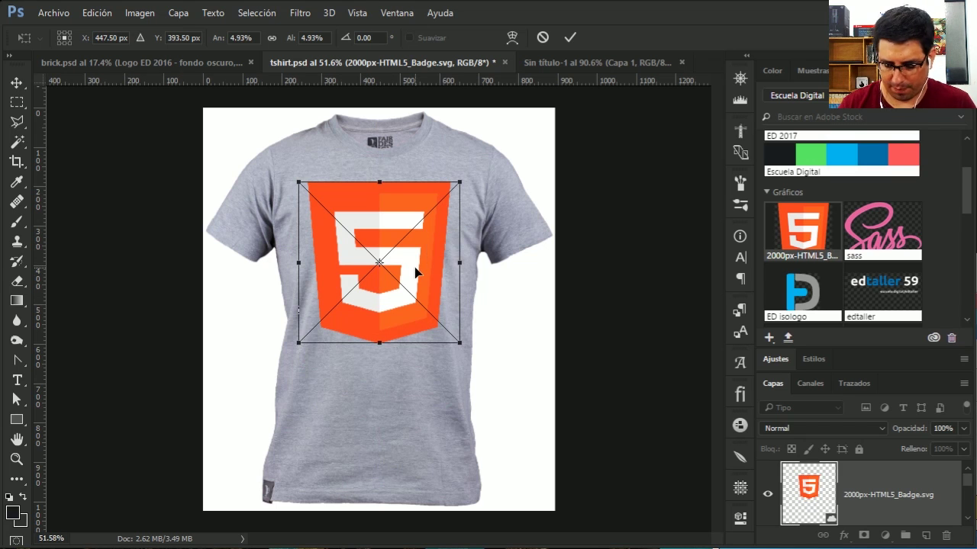
{"action": "key", "text": "Return"}
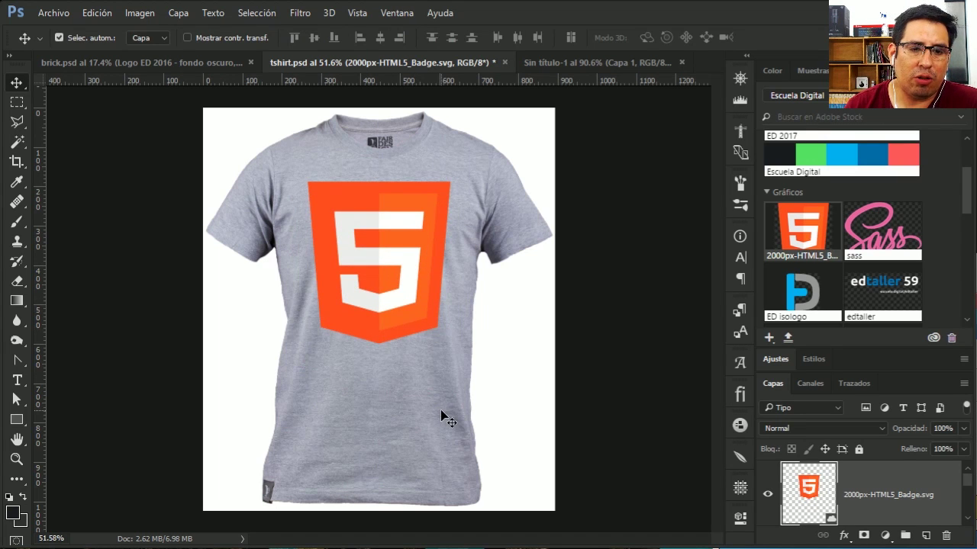
Step: Fine-tune the badge's position on the chest after comparing with the brick wall
{"action": "left_click", "coordinate": [143, 60]}
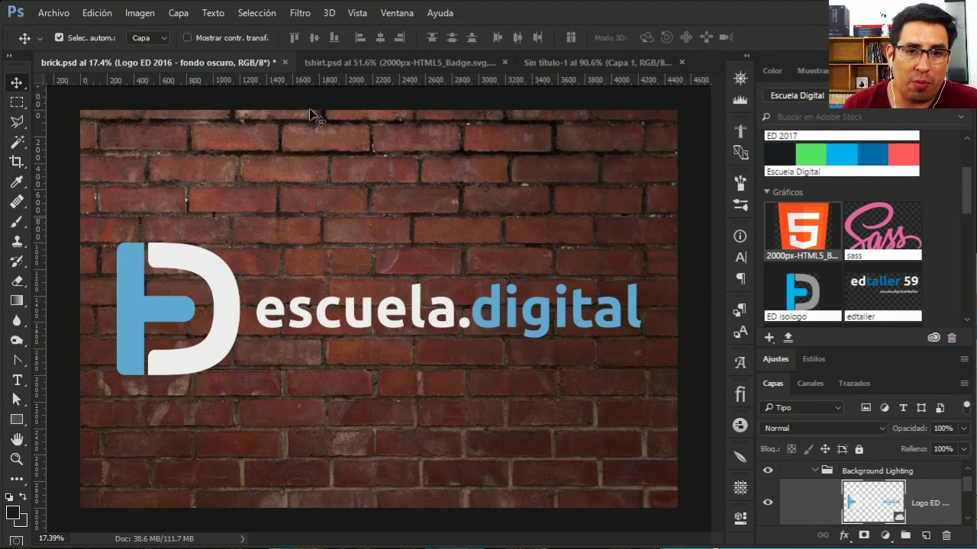
{"action": "left_click", "coordinate": [388, 61]}
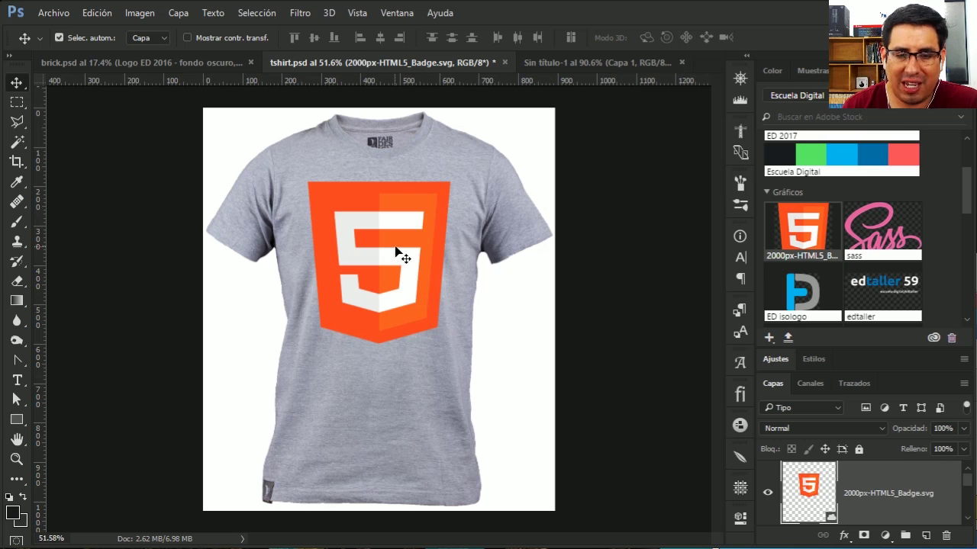
{"action": "left_click_drag", "start_coordinate": [396, 258], "coordinate": [397, 259]}
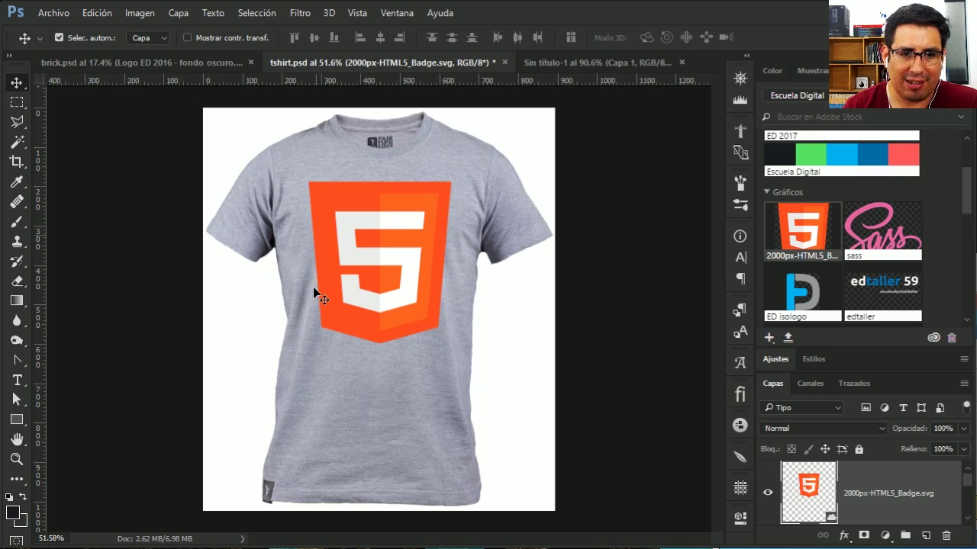
{"action": "left_click_drag", "start_coordinate": [399, 299], "coordinate": [397, 306]}
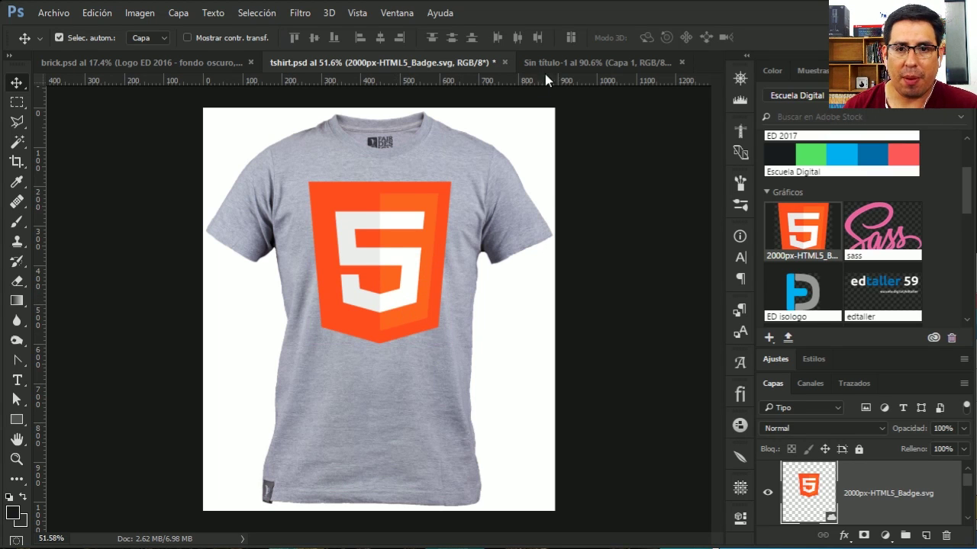
Step: Glance at the Sin título-1 banner, then return to brick.psd with the logo
{"action": "left_click", "coordinate": [628, 60]}
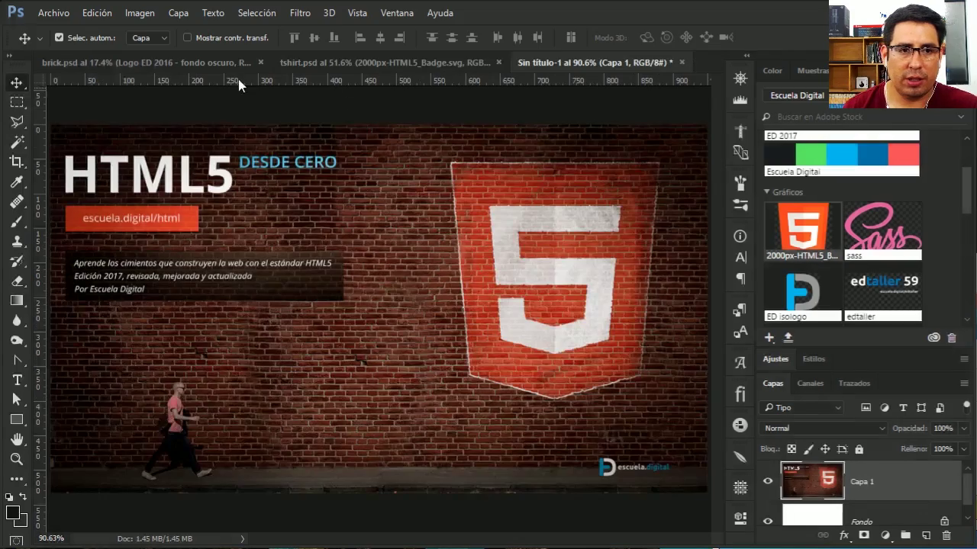
{"action": "left_click", "coordinate": [178, 62]}
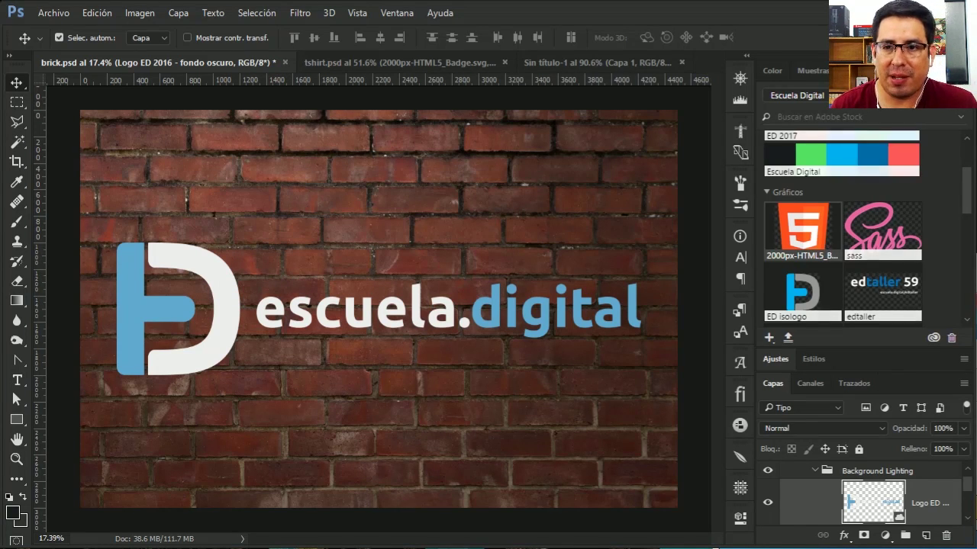
{"action": "left_click", "coordinate": [847, 70]}
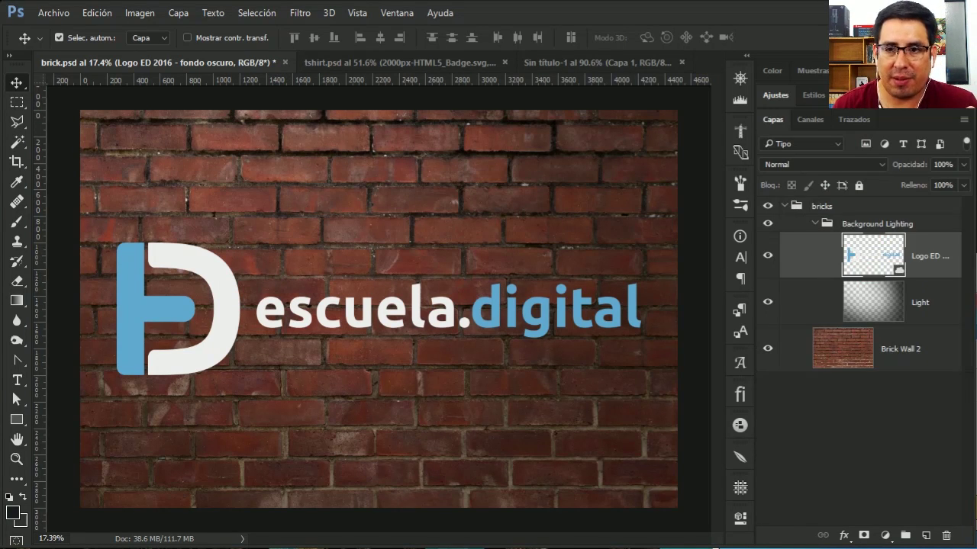
{"action": "left_click", "coordinate": [818, 228]}
{"action": "left_click", "coordinate": [789, 207]}
{"action": "left_click", "coordinate": [785, 206]}
{"action": "left_click", "coordinate": [785, 206]}
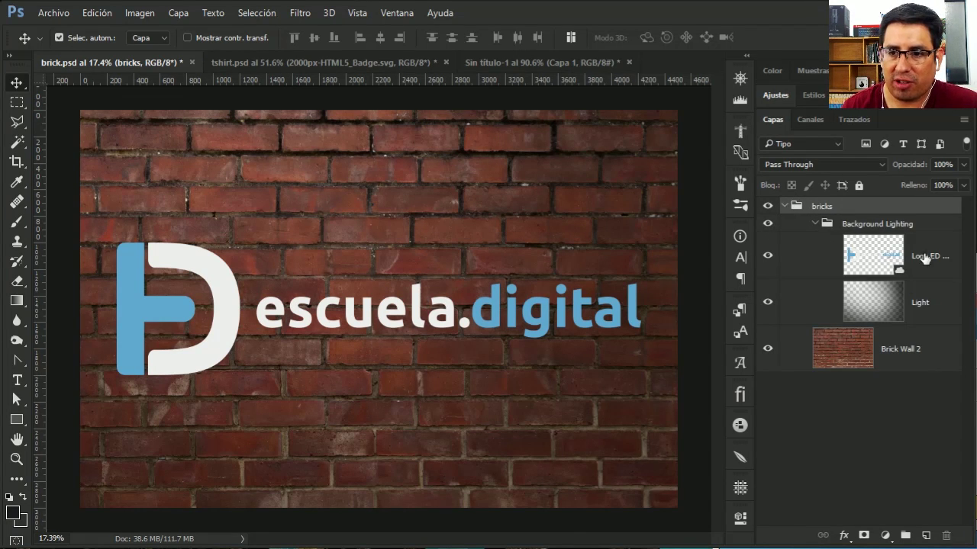
{"action": "left_click_drag", "start_coordinate": [926, 258], "coordinate": [936, 201]}
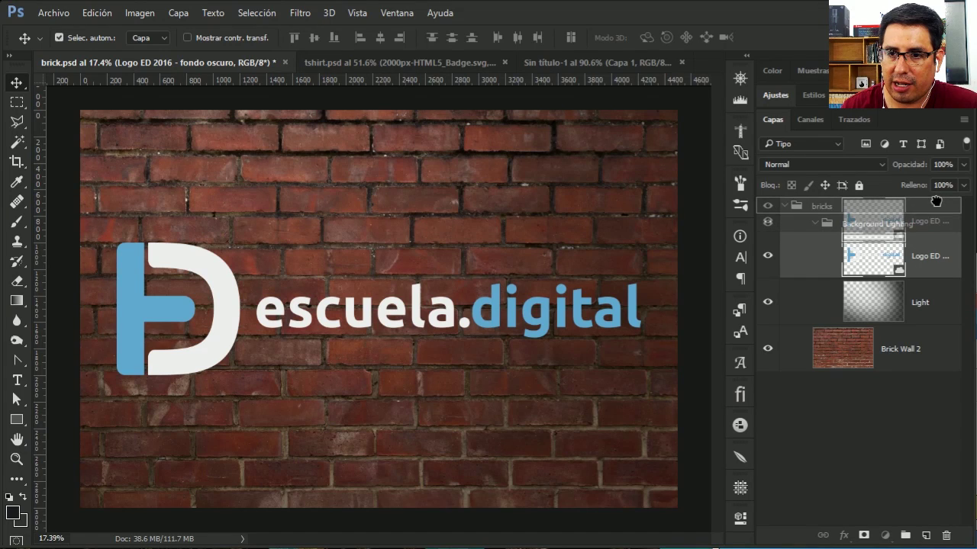
{"action": "left_click_drag", "start_coordinate": [935, 201], "coordinate": [938, 206]}
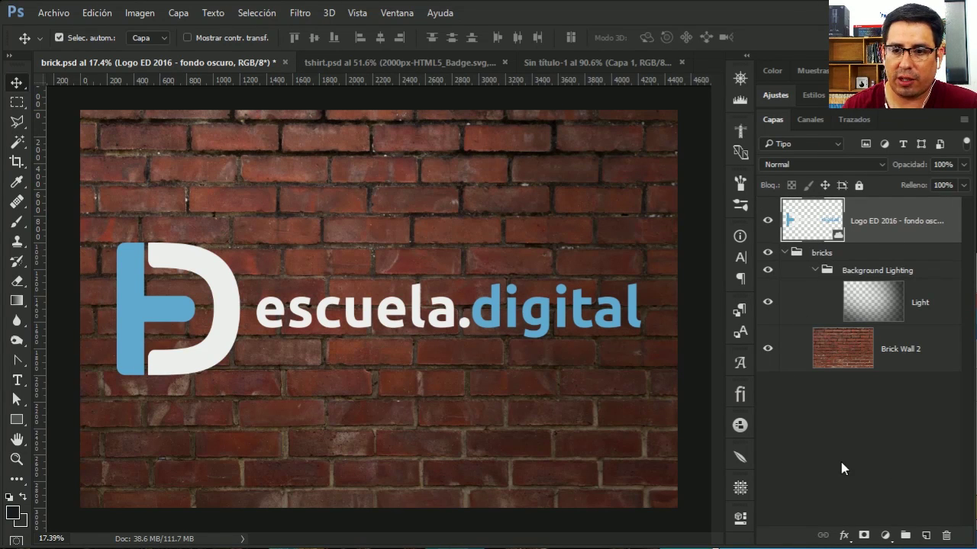
{"action": "left_click", "coordinate": [901, 352]}
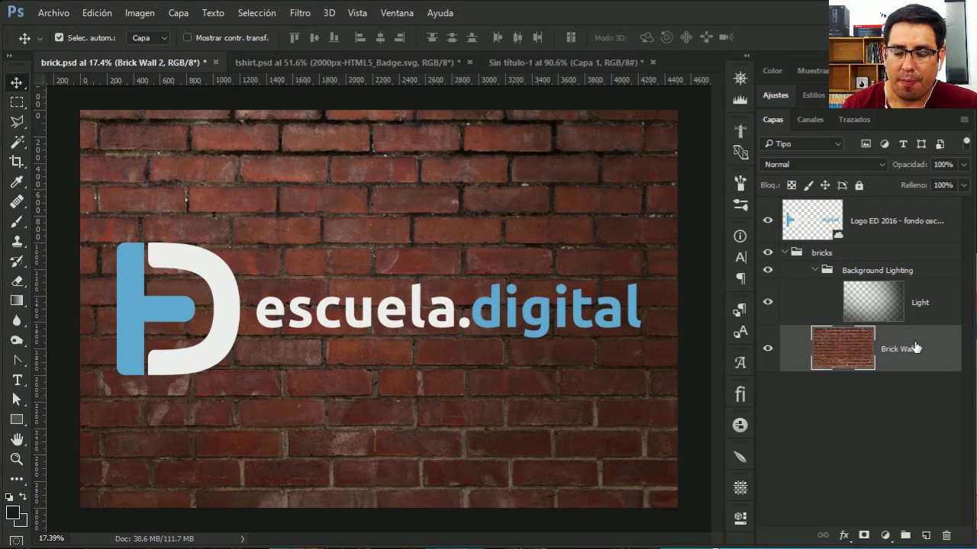
{"action": "left_click_drag", "start_coordinate": [914, 359], "coordinate": [915, 350]}
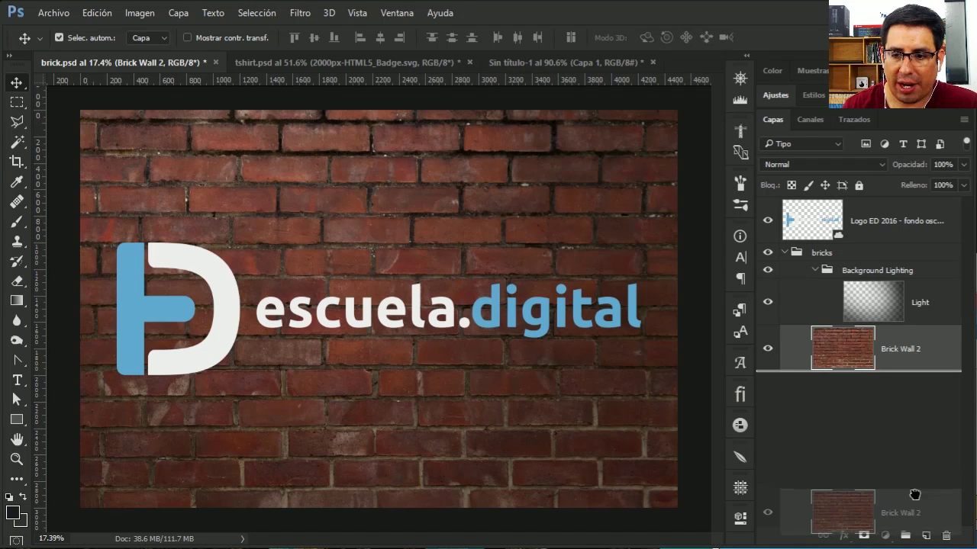
{"action": "right_click", "coordinate": [901, 357]}
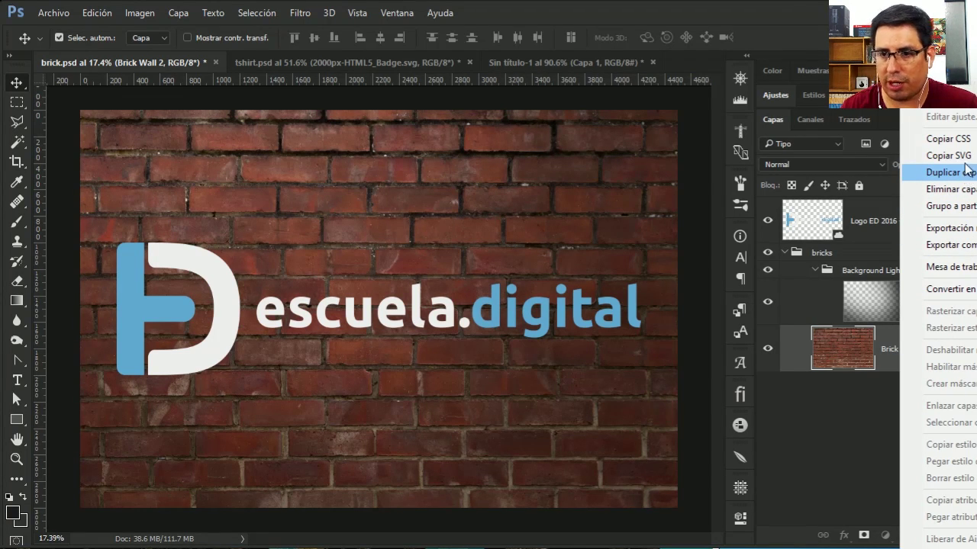
{"action": "left_click", "coordinate": [831, 343]}
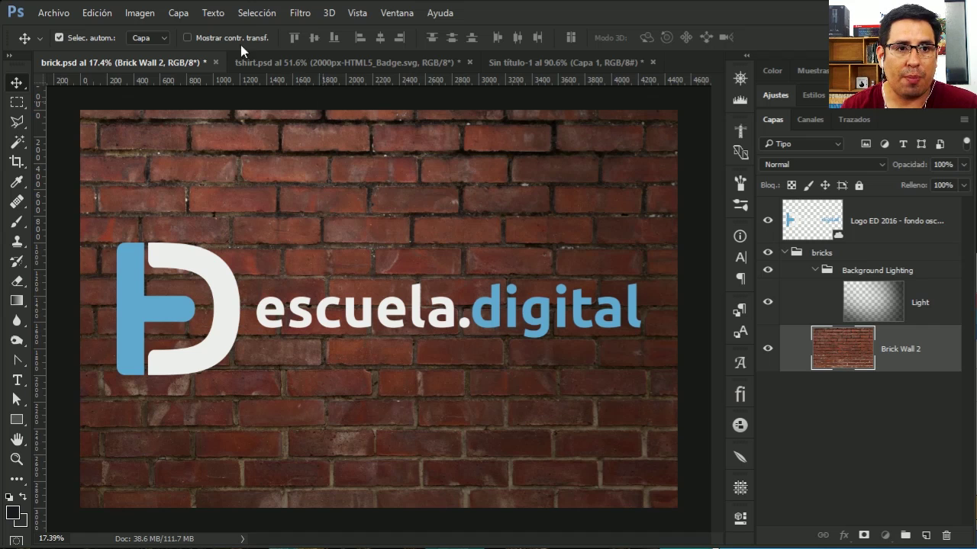
Step: Duplicate the Brick Wall 2 layer to a new document named brick-map
{"action": "left_click", "coordinate": [178, 13]}
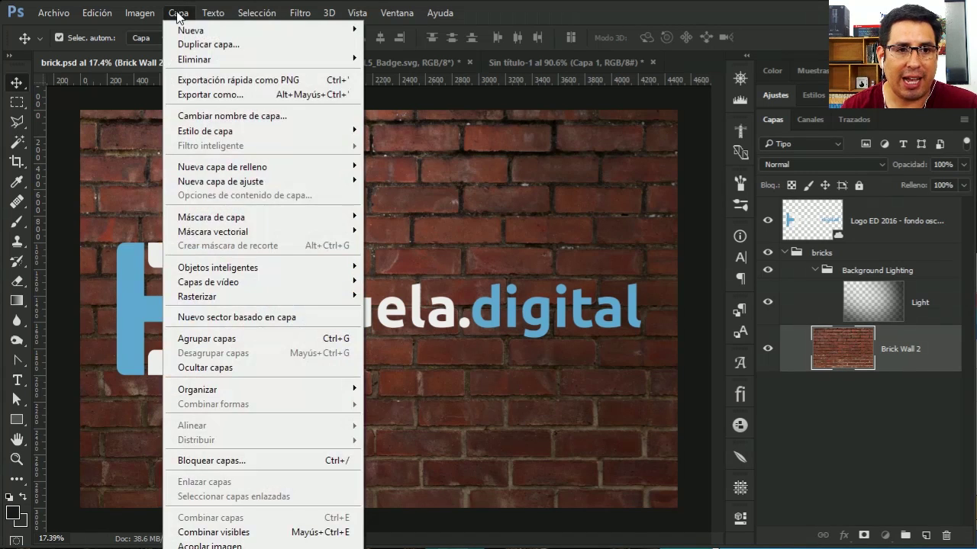
{"action": "left_click", "coordinate": [224, 45]}
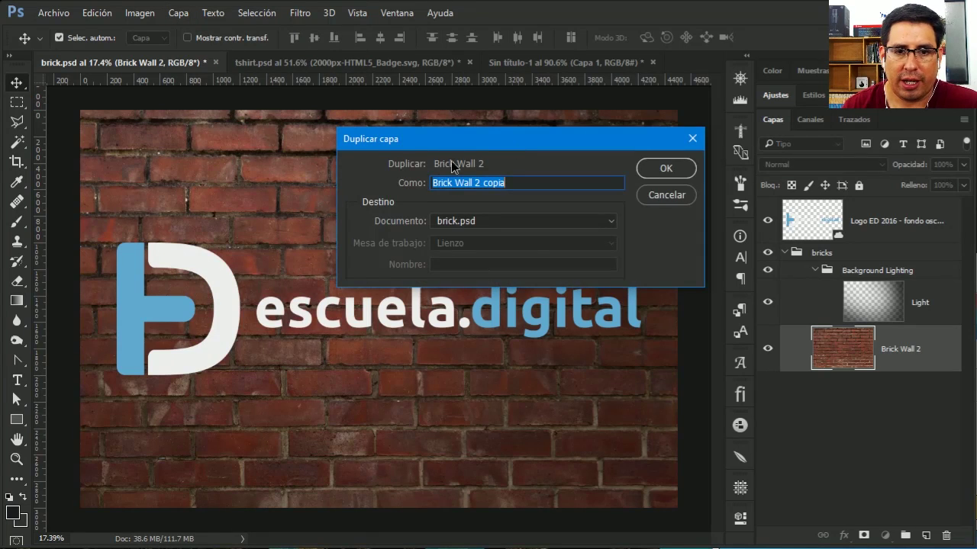
{"action": "left_click_drag", "start_coordinate": [511, 139], "coordinate": [430, 204]}
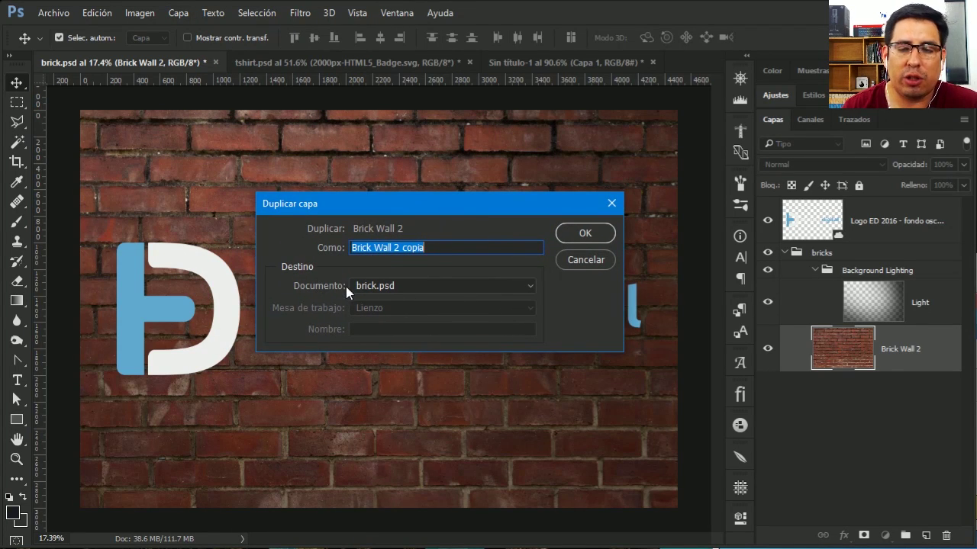
{"action": "left_click", "coordinate": [406, 285]}
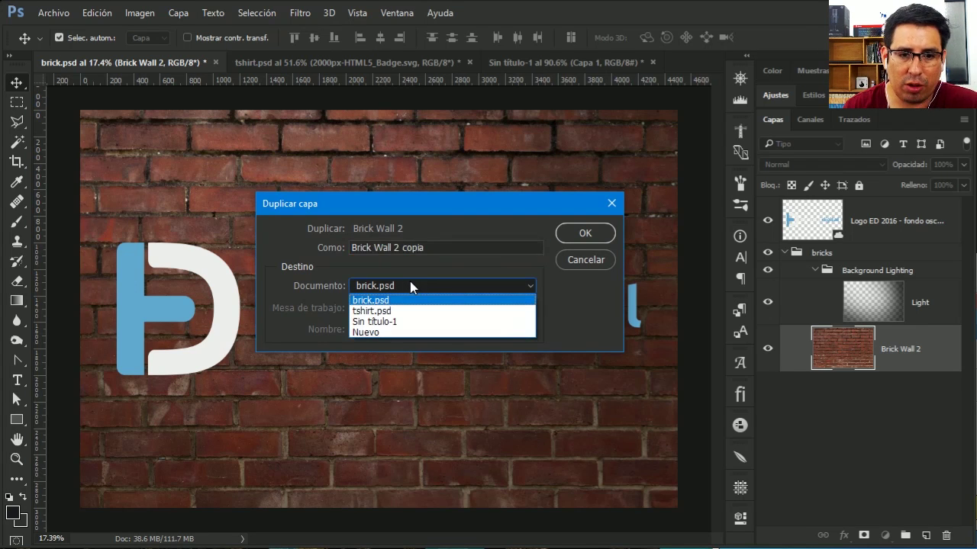
{"action": "left_click", "coordinate": [371, 332]}
{"action": "type", "text": "brick-map"}
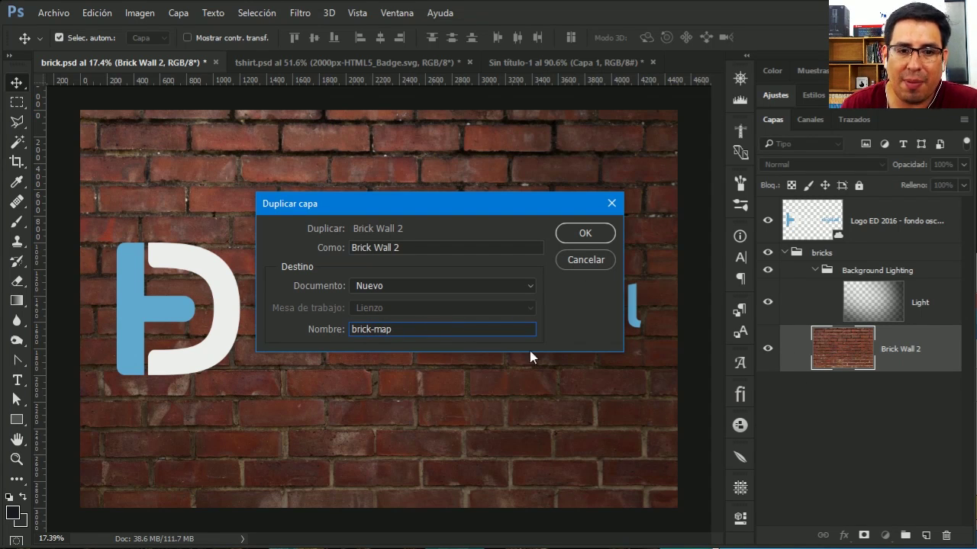
{"action": "left_click", "coordinate": [578, 231]}
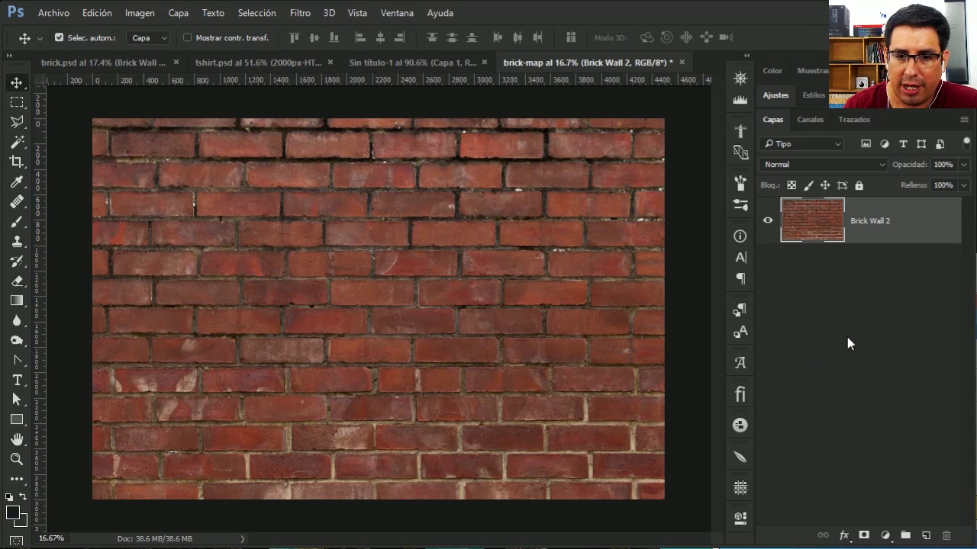
Step: Convert brick-map to Grayscale mode, discarding its colour information
{"action": "left_click", "coordinate": [139, 13]}
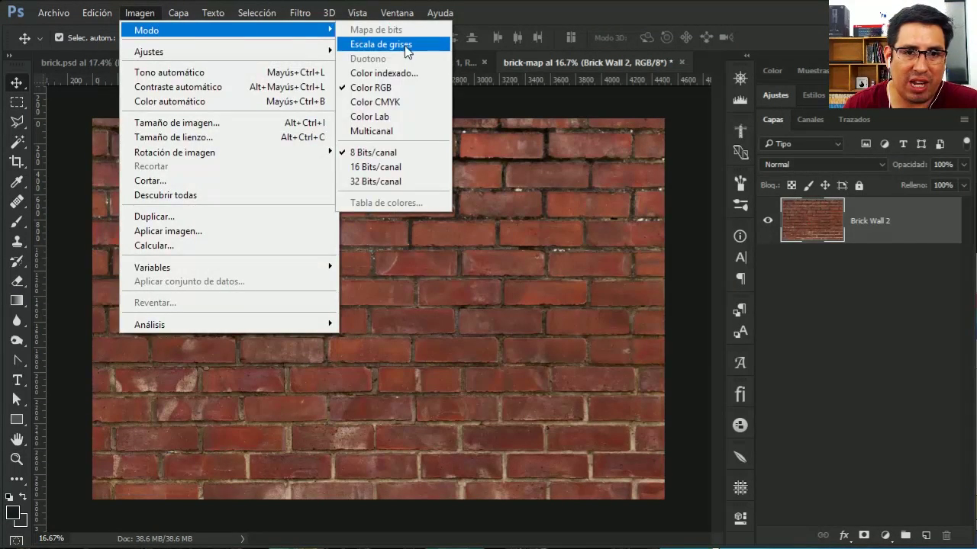
{"action": "left_click", "coordinate": [407, 44]}
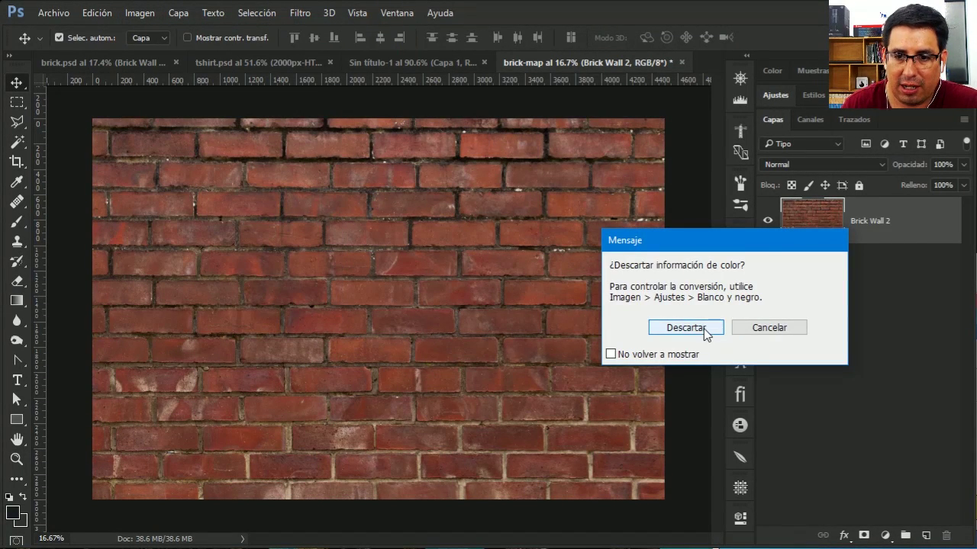
{"action": "left_click", "coordinate": [704, 328]}
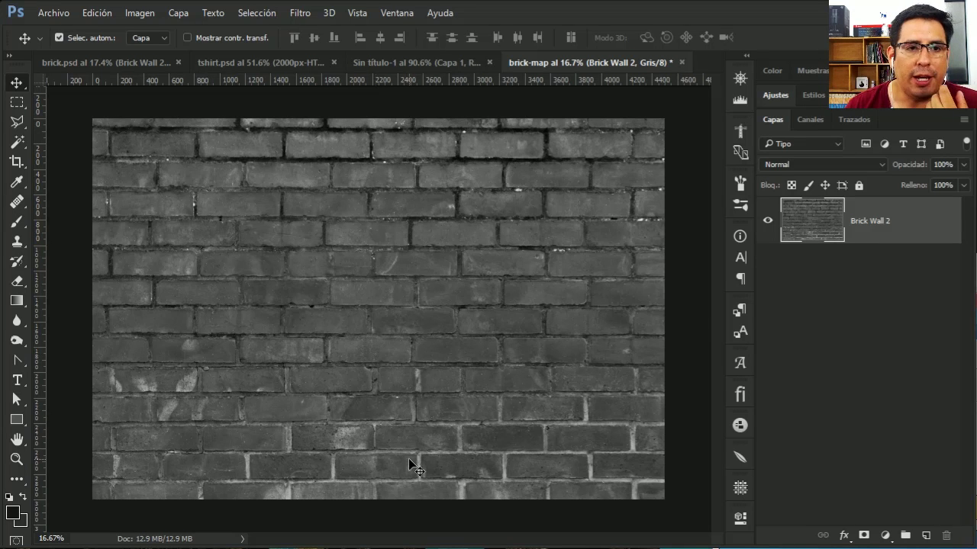
{"action": "key", "text": "ctrl+l"}
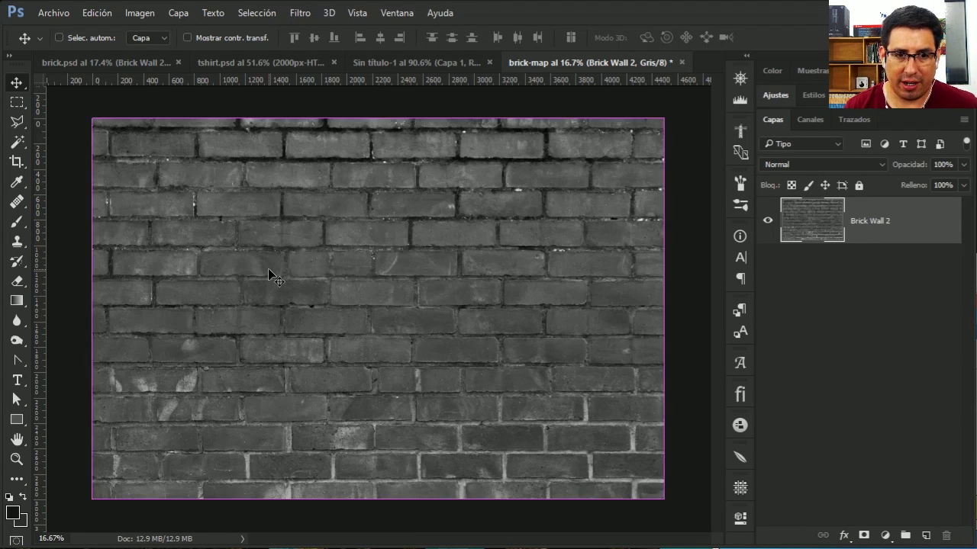
Step: Apply Levels to brick-map with input values 9, 0.74 and 117
{"action": "left_click_drag", "start_coordinate": [815, 302], "coordinate": [675, 235]}
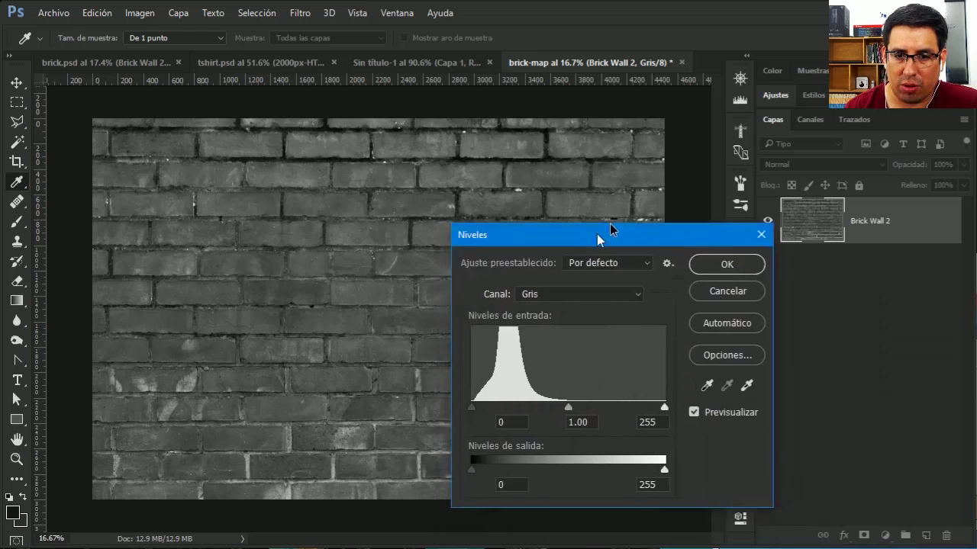
{"action": "left_click_drag", "start_coordinate": [675, 236], "coordinate": [704, 231]}
{"action": "left_click_drag", "start_coordinate": [759, 392], "coordinate": [627, 396]}
{"action": "left_click_drag", "start_coordinate": [567, 396], "coordinate": [571, 397]}
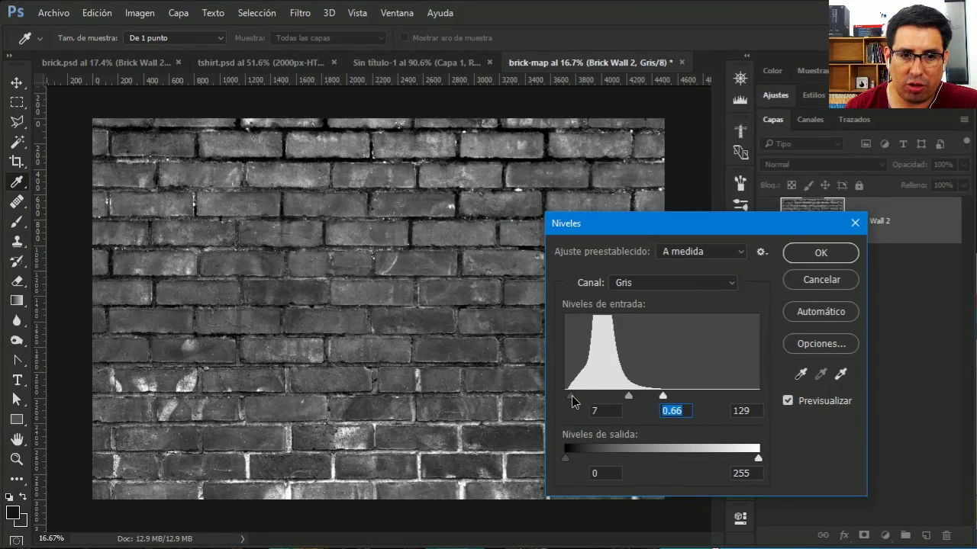
{"action": "left_click", "coordinate": [632, 399]}
{"action": "left_click_drag", "start_coordinate": [662, 396], "coordinate": [620, 397]}
{"action": "mouse_move", "coordinate": [654, 230]}
{"action": "left_mouse_down"}
{"action": "mouse_move", "coordinate": [748, 532]}
{"action": "mouse_move", "coordinate": [772, 279]}
{"action": "left_mouse_up"}
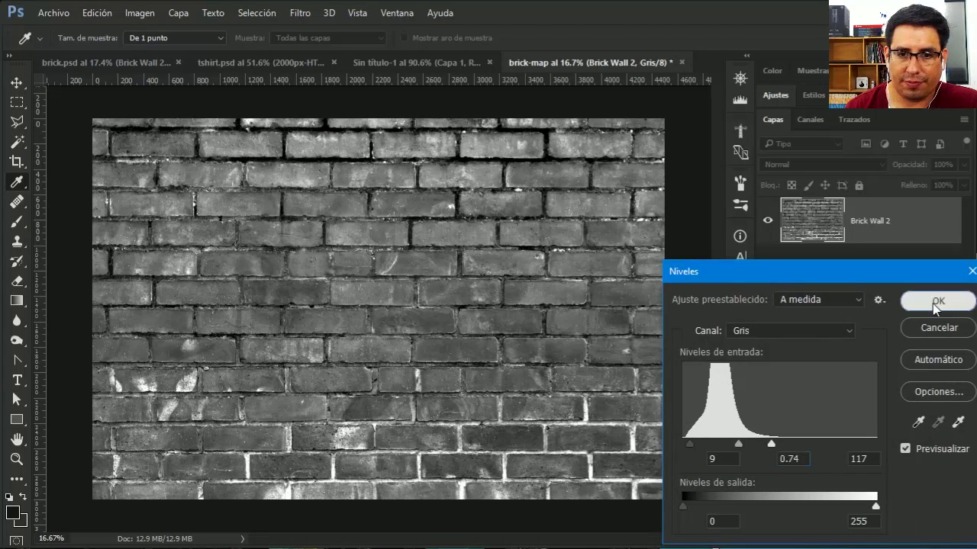
{"action": "left_click", "coordinate": [933, 304]}
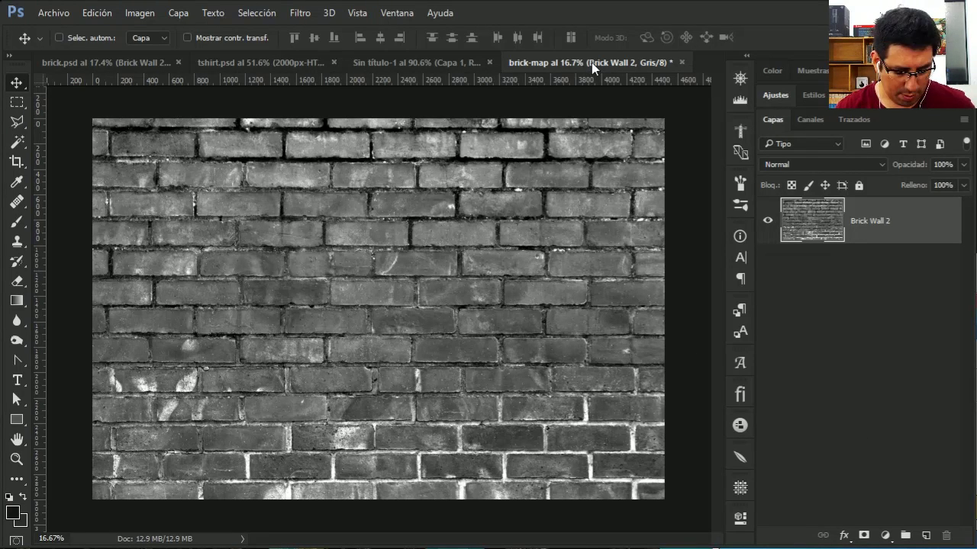
Step: Save brick-map.psd with maximum compatibility, then go back to brick.psd
{"action": "key", "text": "ctrl+s"}
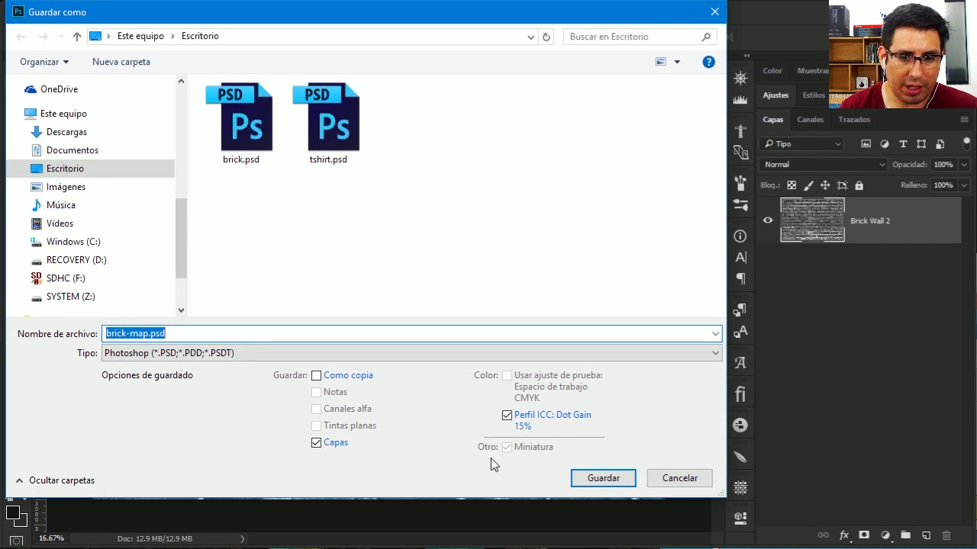
{"action": "left_click", "coordinate": [604, 478]}
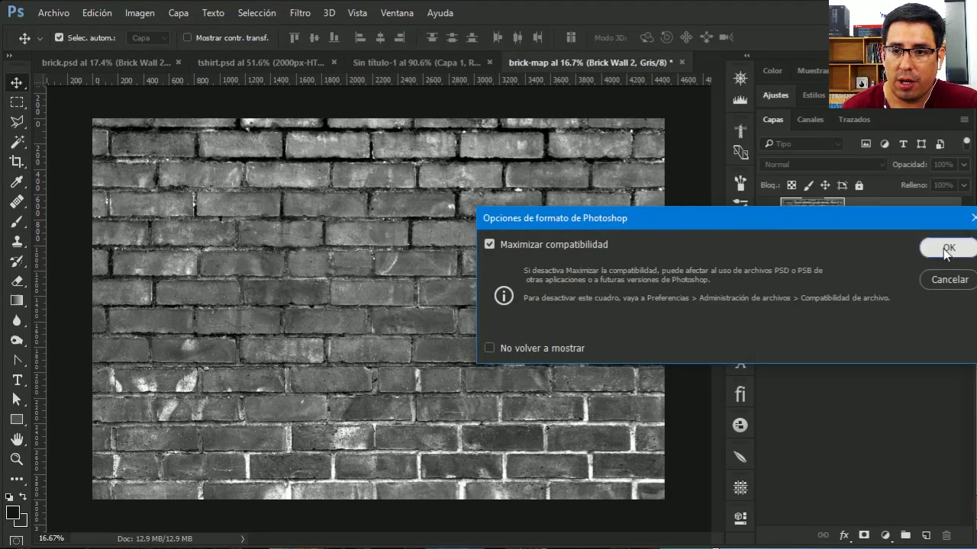
{"action": "left_click", "coordinate": [946, 250]}
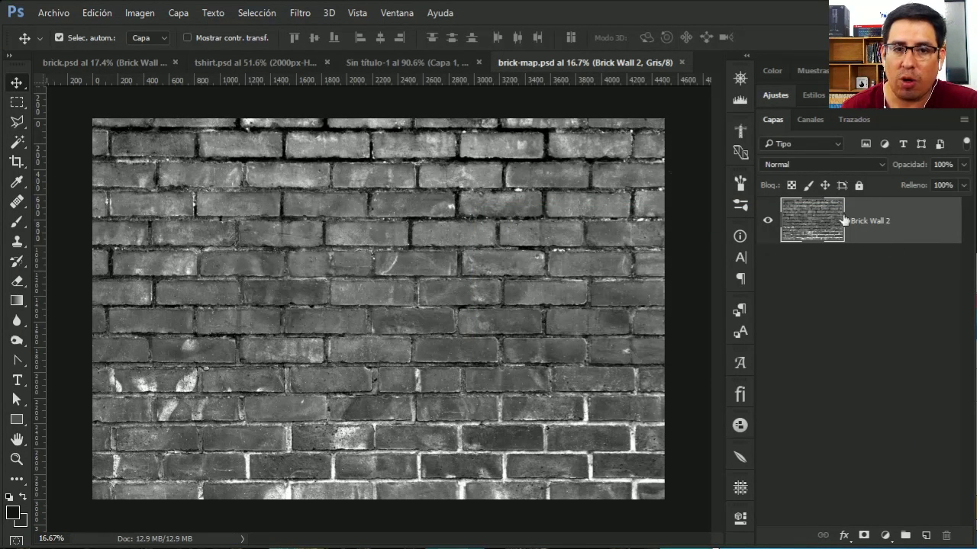
{"action": "left_click", "coordinate": [106, 63]}
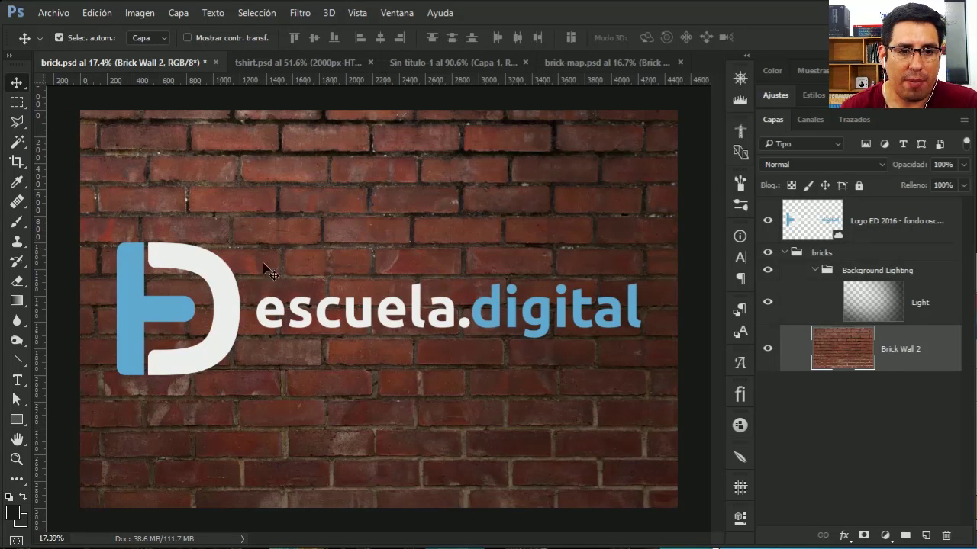
{"action": "left_click", "coordinate": [878, 231]}
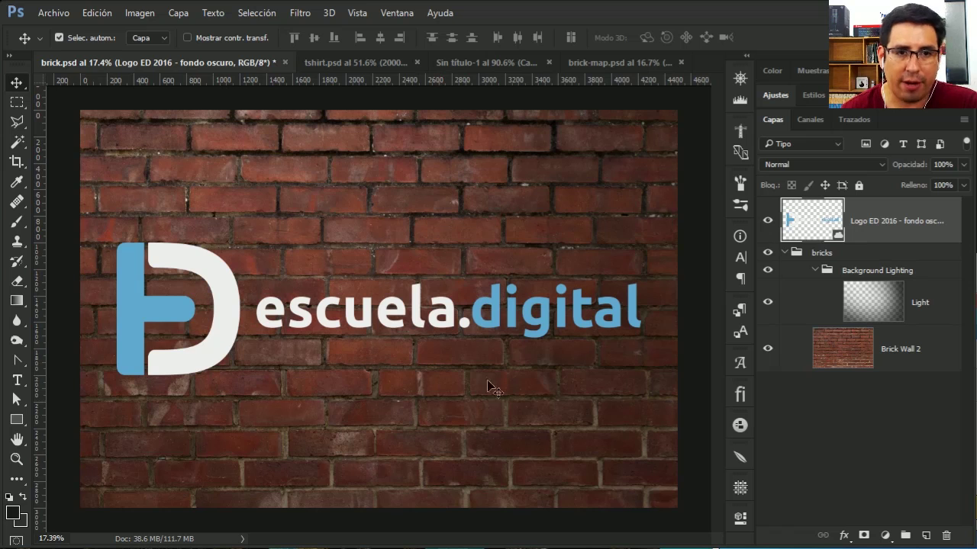
{"action": "left_click", "coordinate": [306, 16]}
{"action": "mouse_move", "coordinate": [322, 196]}
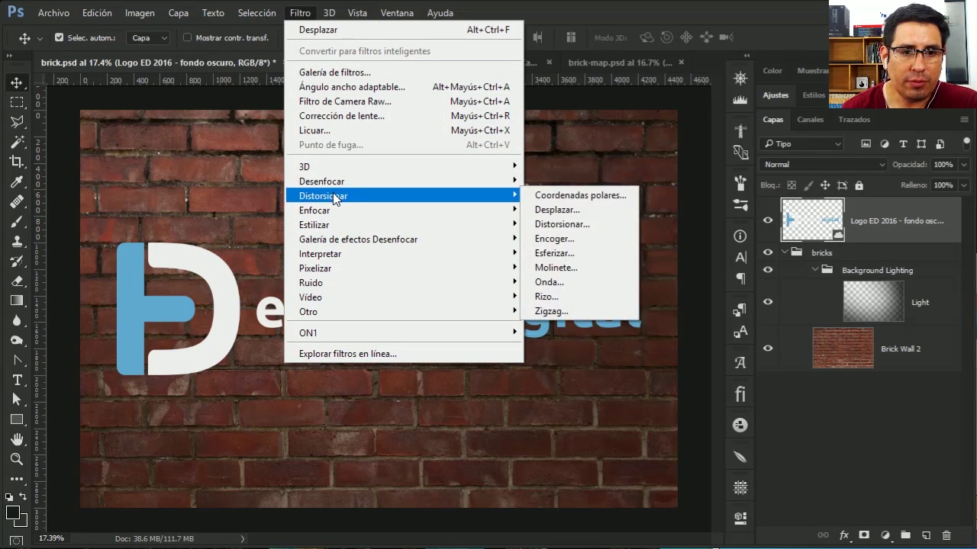
{"action": "left_click", "coordinate": [556, 210]}
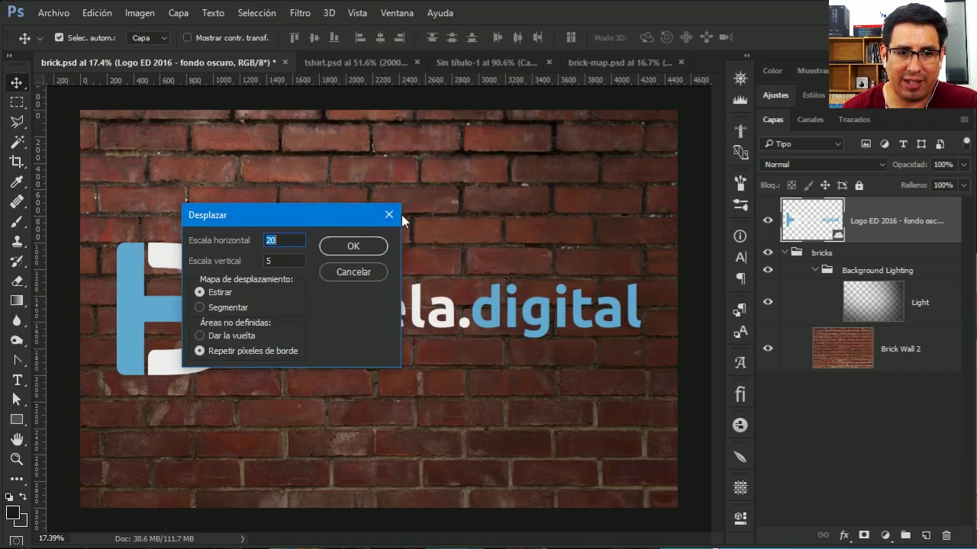
{"action": "mouse_move", "coordinate": [280, 216]}
{"action": "left_mouse_down"}
{"action": "mouse_move", "coordinate": [497, 111]}
{"action": "mouse_move", "coordinate": [499, 268]}
{"action": "mouse_move", "coordinate": [470, 299]}
{"action": "mouse_move", "coordinate": [497, 159]}
{"action": "mouse_move", "coordinate": [446, 162]}
{"action": "left_mouse_up"}
{"action": "left_click", "coordinate": [443, 184]}
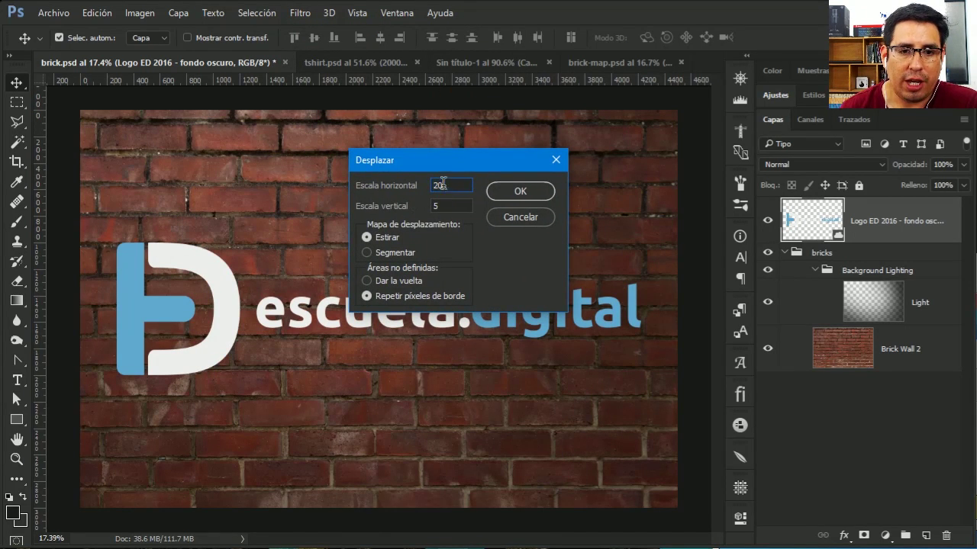
{"action": "left_click", "coordinate": [450, 205]}
{"action": "double_click", "coordinate": [432, 205]}
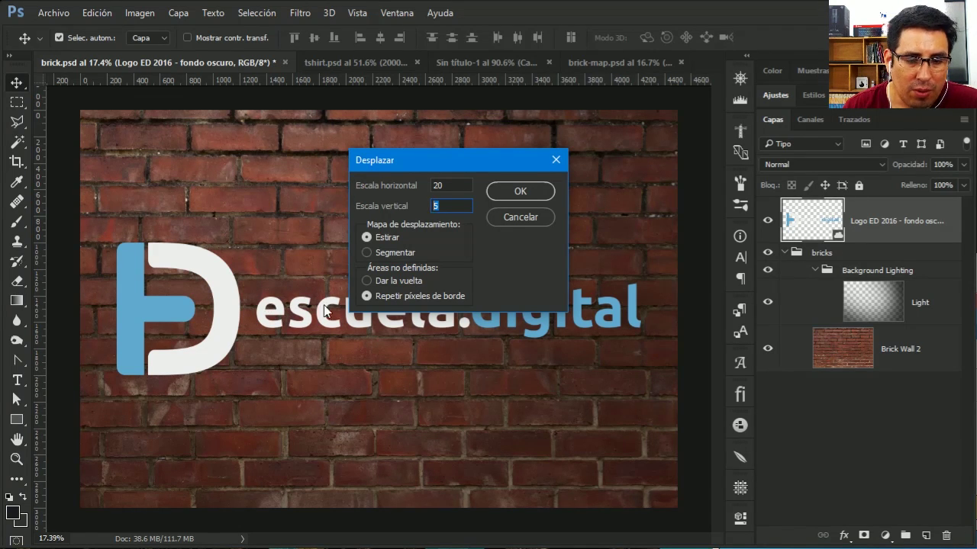
{"action": "left_click", "coordinate": [520, 196]}
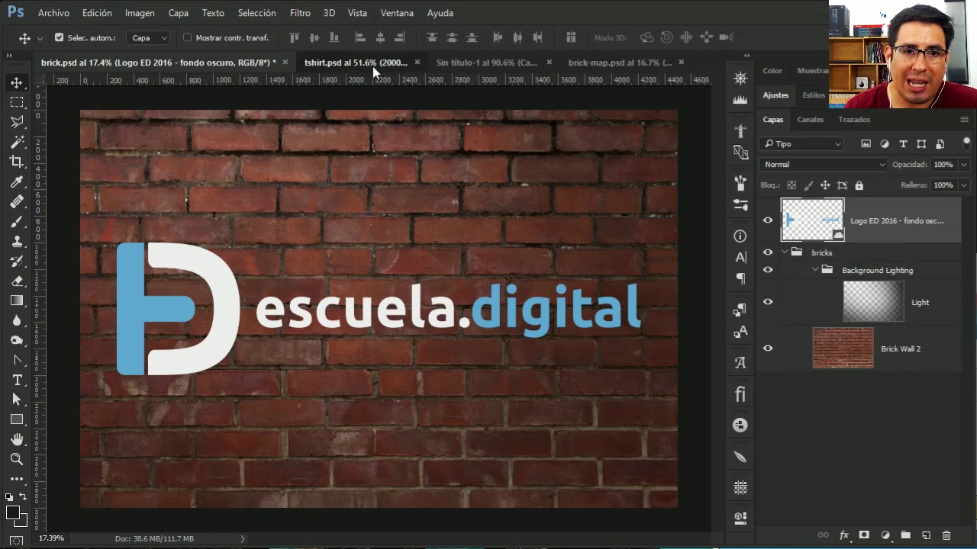
{"action": "left_click", "coordinate": [372, 64]}
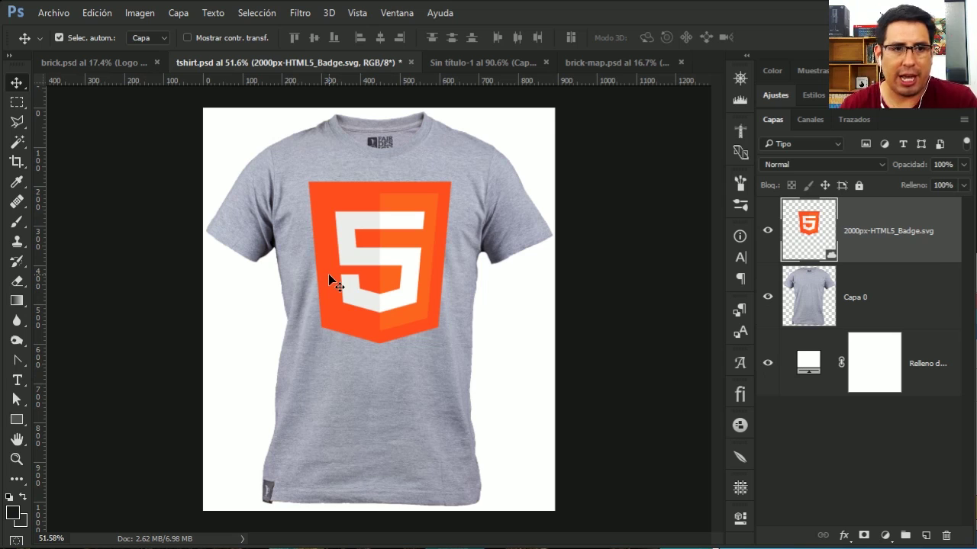
{"action": "left_click", "coordinate": [114, 63]}
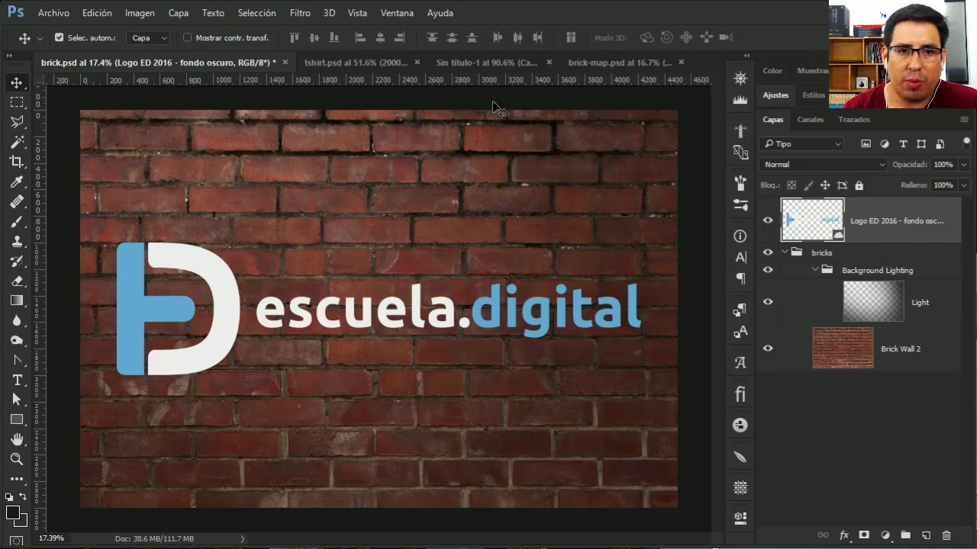
{"action": "left_click", "coordinate": [300, 13]}
{"action": "mouse_move", "coordinate": [324, 196]}
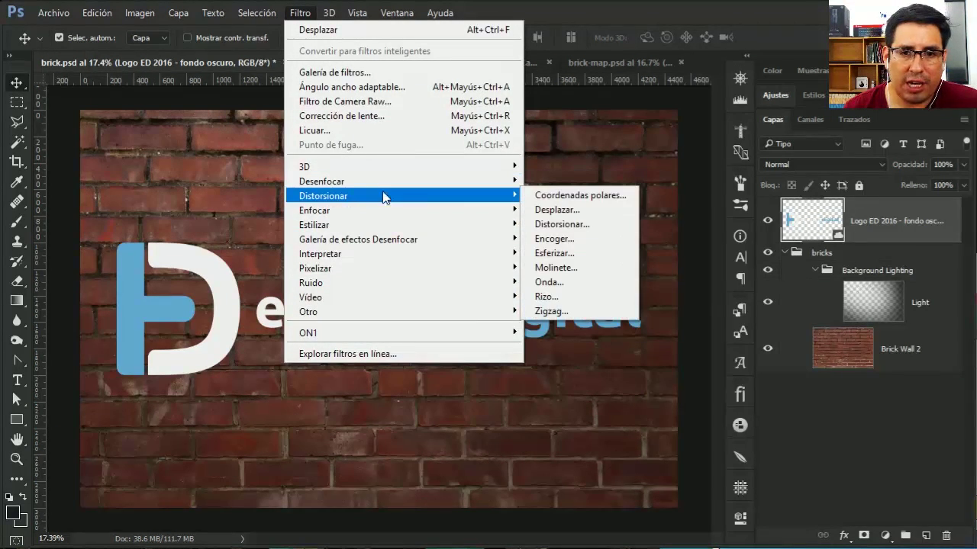
Step: Displace the logo with horizontal scale 20, vertical 5, using brick-map.psd as map
{"action": "left_click", "coordinate": [545, 211]}
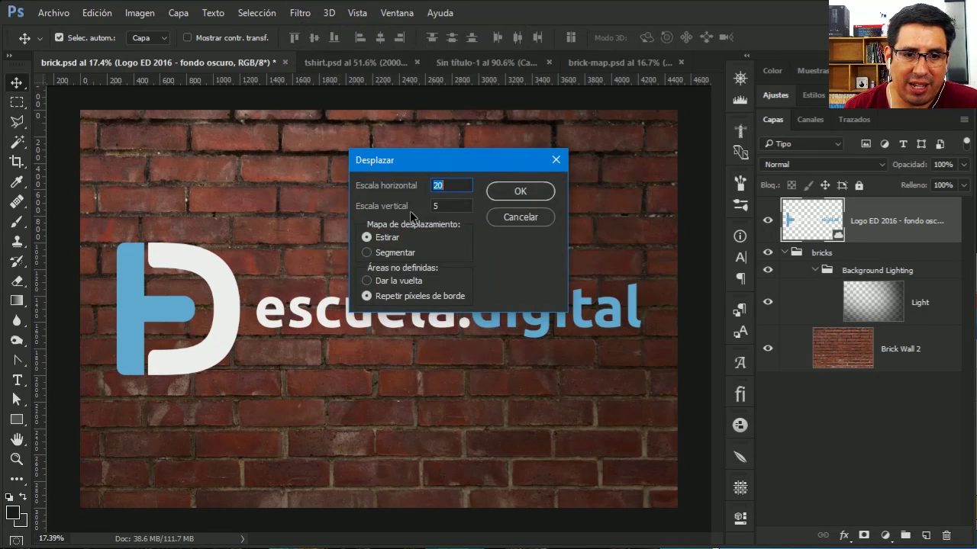
{"action": "left_click", "coordinate": [462, 184]}
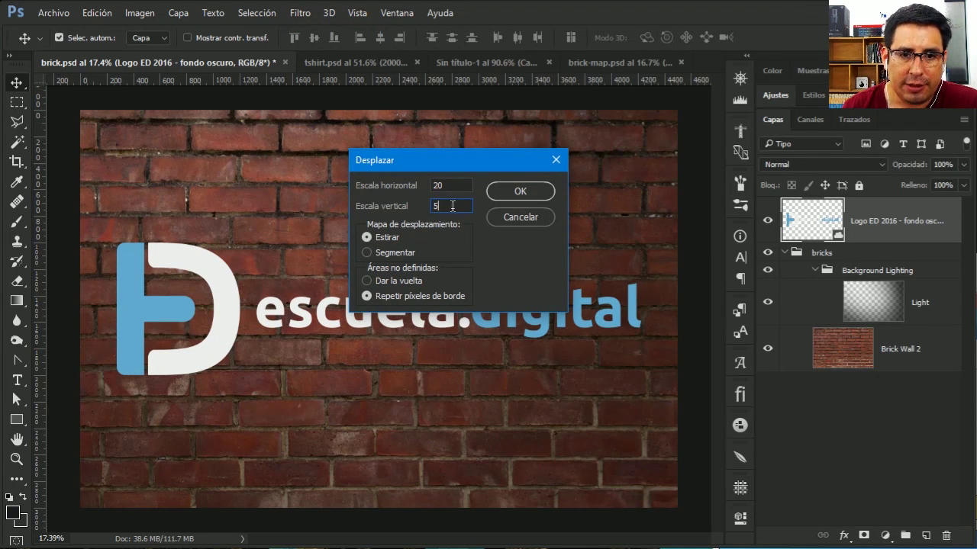
{"action": "left_click_drag", "start_coordinate": [416, 160], "coordinate": [421, 226]}
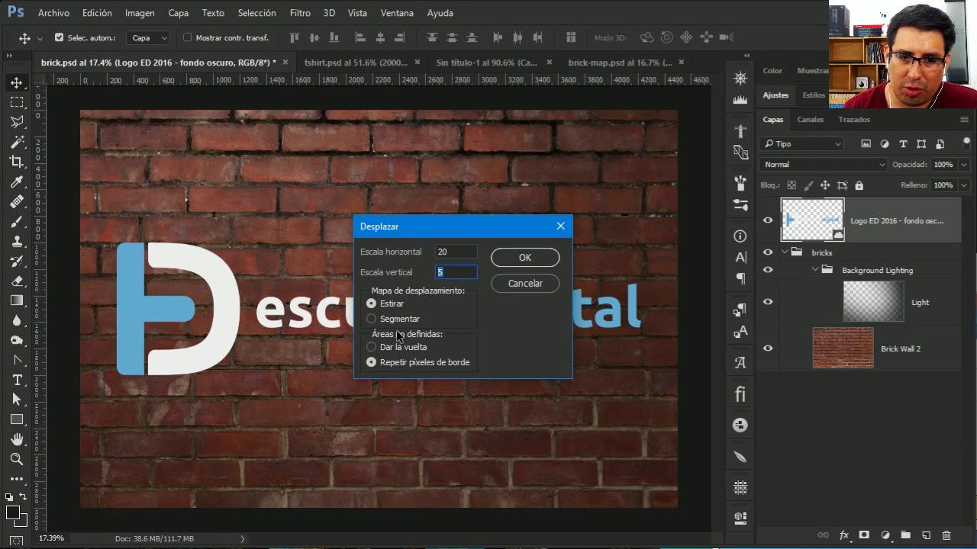
{"action": "left_click", "coordinate": [519, 258]}
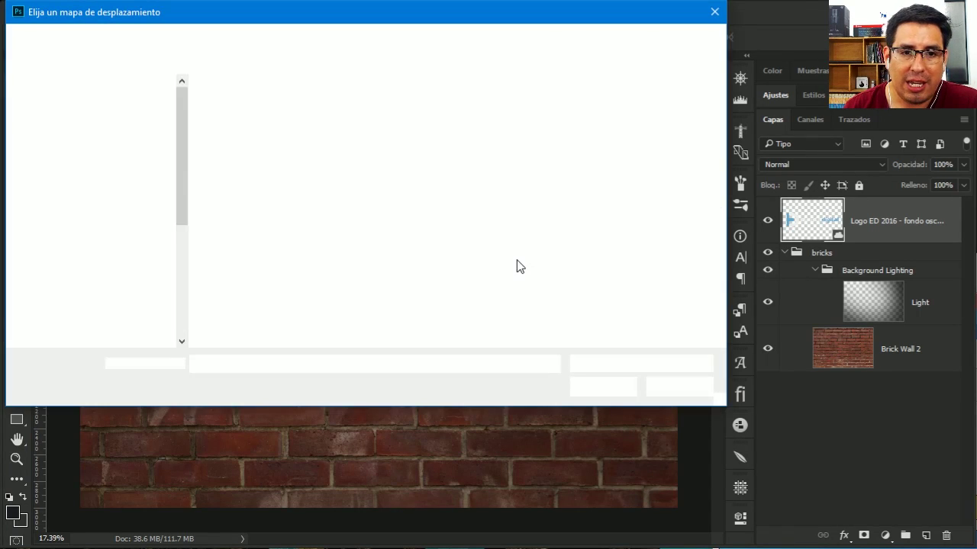
{"action": "left_click_drag", "start_coordinate": [341, 23], "coordinate": [400, 107]}
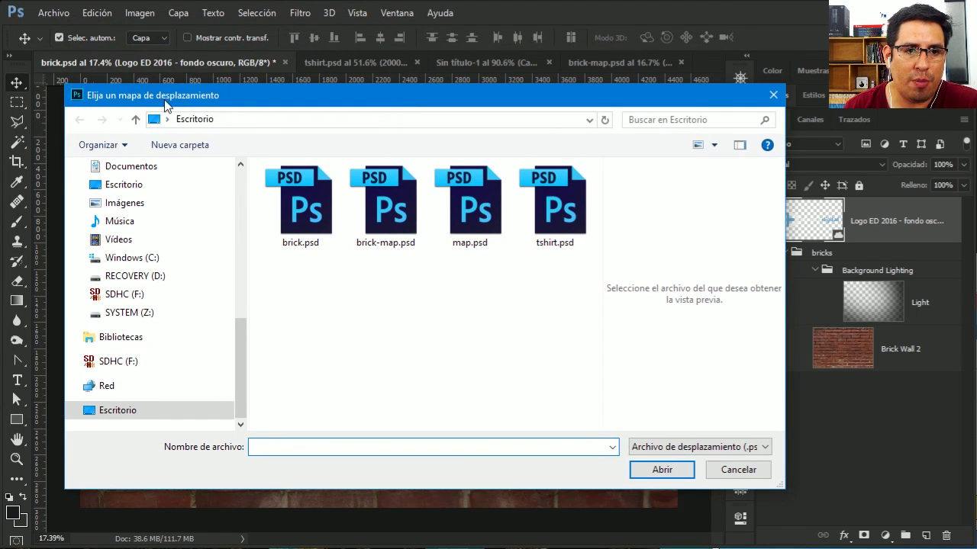
{"action": "left_click", "coordinate": [406, 236]}
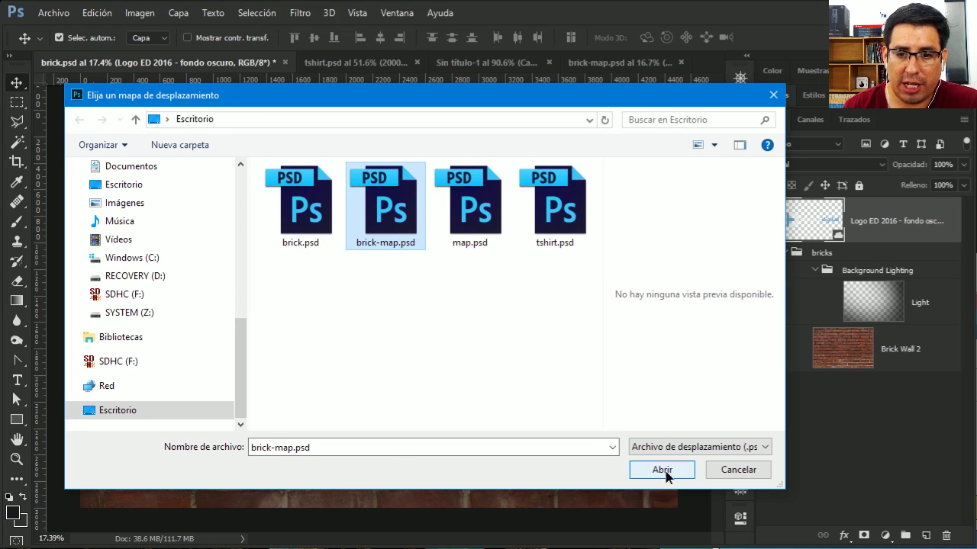
{"action": "left_click", "coordinate": [662, 470]}
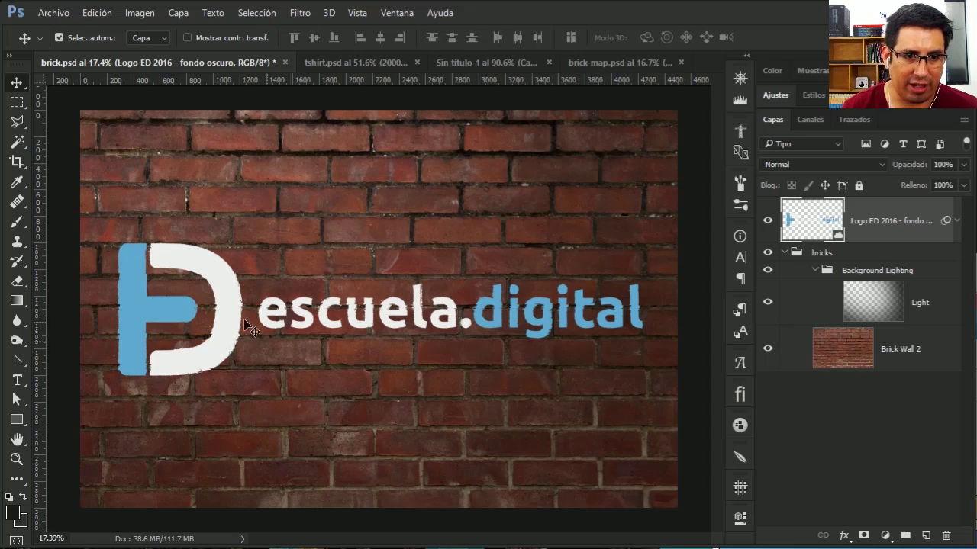
{"action": "left_click", "coordinate": [502, 392]}
{"action": "key", "text": "ctrl+plus"}
{"action": "key", "text": "ctrl+plus"}
{"action": "key", "text": "ctrl+plus"}
{"action": "key", "text": "ctrl+plus"}
{"action": "key", "text": "ctrl+plus"}
{"action": "left_click_drag", "start_coordinate": [555, 350], "coordinate": [403, 352]}
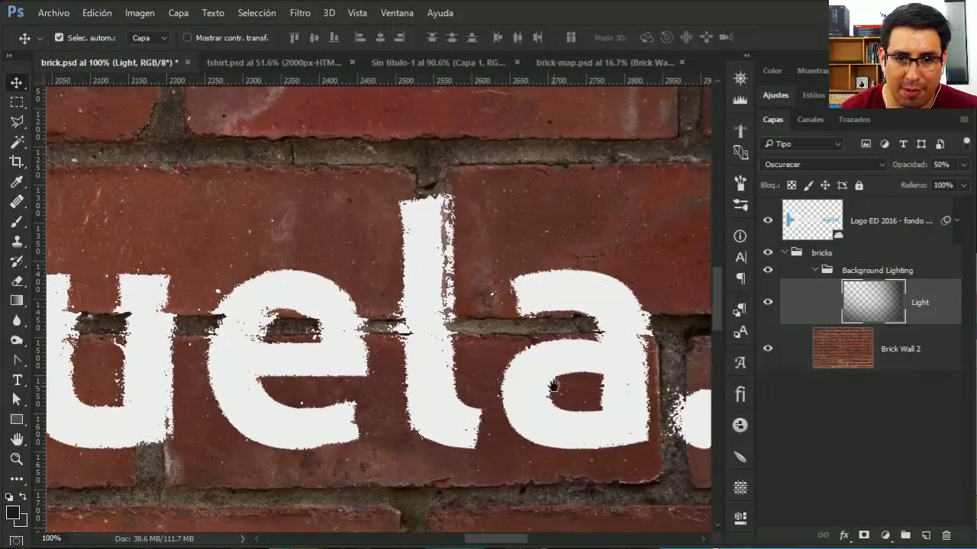
{"action": "left_click_drag", "start_coordinate": [566, 352], "coordinate": [436, 353]}
{"action": "left_click_drag", "start_coordinate": [613, 379], "coordinate": [493, 357]}
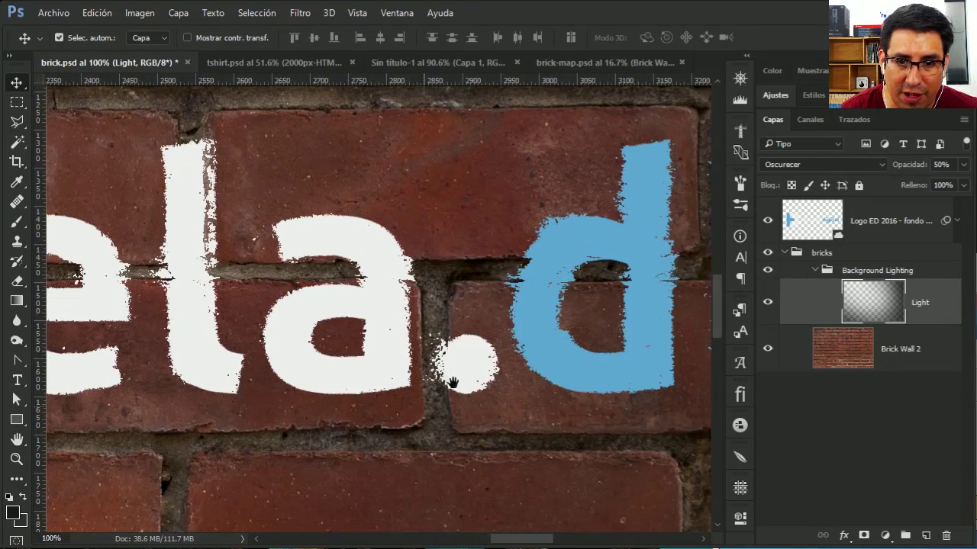
{"action": "left_click_drag", "start_coordinate": [452, 383], "coordinate": [415, 411]}
{"action": "scroll", "coordinate": [525, 355], "scroll_direction": "up", "scroll_amount": 2}
{"action": "scroll", "coordinate": [526, 355], "scroll_direction": "up", "scroll_amount": 3}
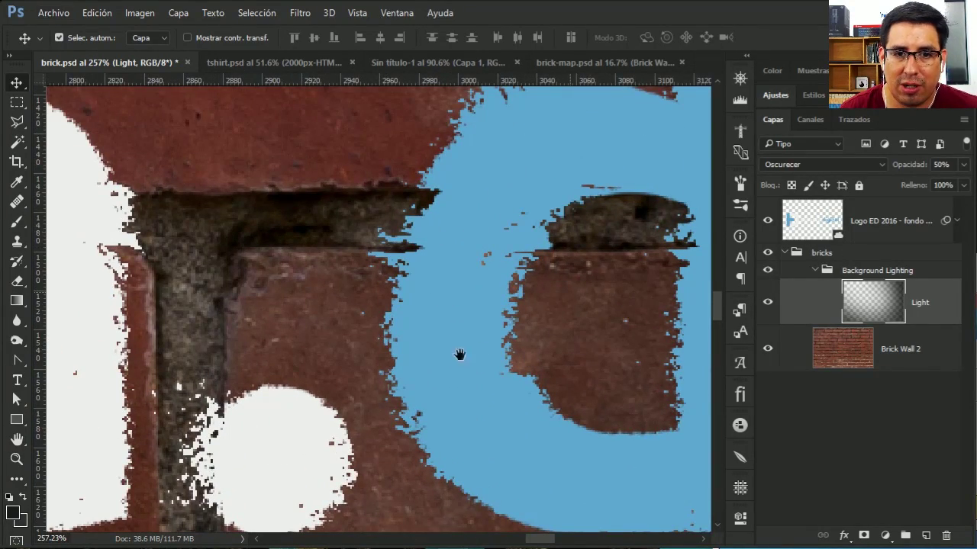
{"action": "left_click_drag", "start_coordinate": [582, 279], "coordinate": [307, 428]}
{"action": "left_click_drag", "start_coordinate": [388, 400], "coordinate": [107, 404]}
{"action": "left_click_drag", "start_coordinate": [508, 355], "coordinate": [441, 355]}
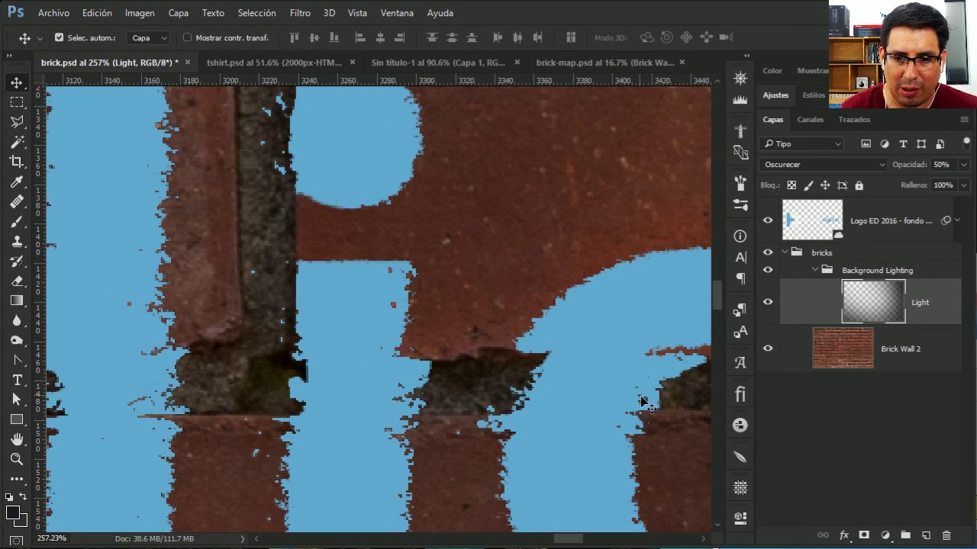
{"action": "mouse_move", "coordinate": [621, 407]}
{"action": "left_mouse_down"}
{"action": "mouse_move", "coordinate": [323, 404]}
{"action": "mouse_move", "coordinate": [561, 410]}
{"action": "mouse_move", "coordinate": [374, 392]}
{"action": "left_mouse_up"}
{"action": "left_click_drag", "start_coordinate": [474, 382], "coordinate": [365, 378]}
{"action": "left_click_drag", "start_coordinate": [639, 386], "coordinate": [271, 374]}
{"action": "left_click_drag", "start_coordinate": [473, 377], "coordinate": [331, 379]}
{"action": "left_click_drag", "start_coordinate": [687, 371], "coordinate": [448, 370]}
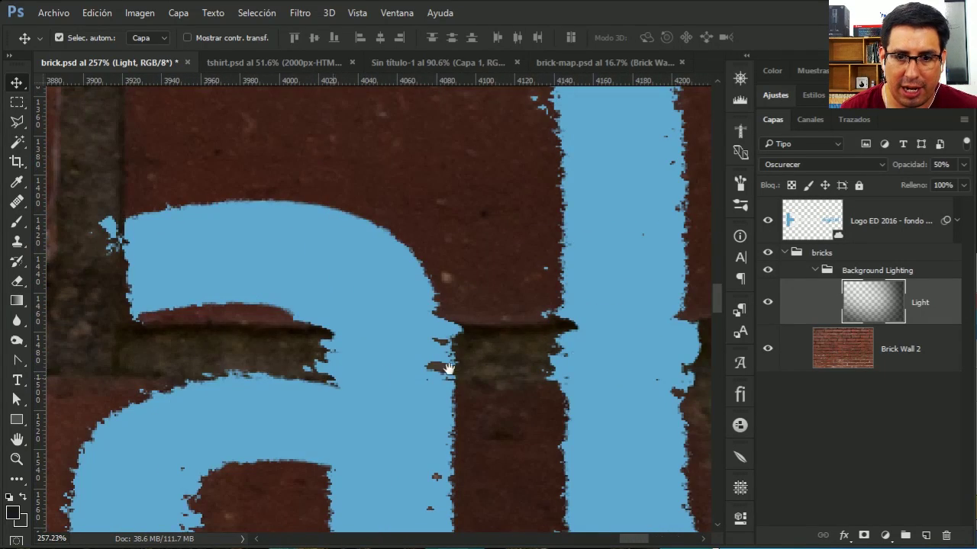
{"action": "left_click_drag", "start_coordinate": [683, 352], "coordinate": [467, 354]}
{"action": "scroll", "coordinate": [474, 350], "scroll_direction": "down", "scroll_amount": 1}
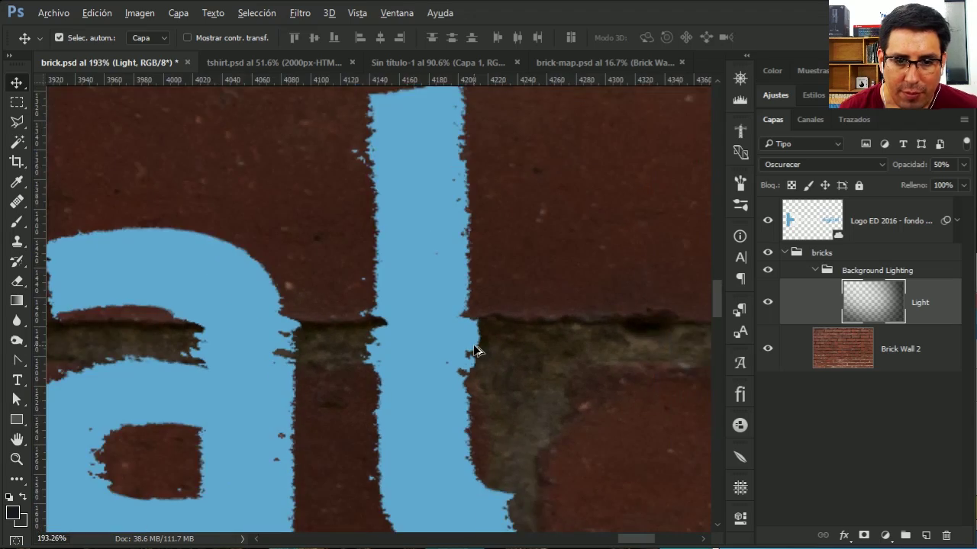
{"action": "scroll", "coordinate": [474, 350], "scroll_direction": "up", "scroll_amount": 2}
{"action": "scroll", "coordinate": [473, 350], "scroll_direction": "up", "scroll_amount": 2}
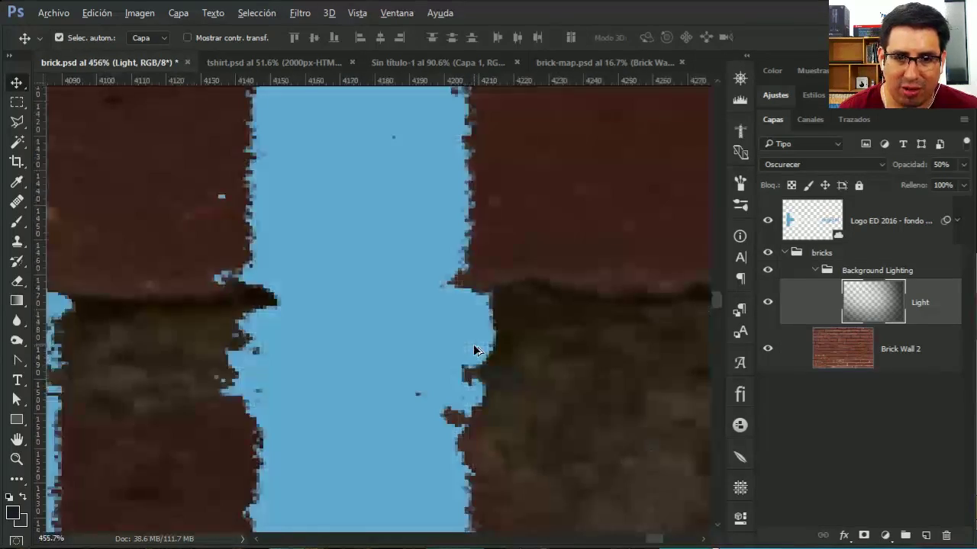
{"action": "scroll", "coordinate": [474, 350], "scroll_direction": "down", "scroll_amount": 1}
{"action": "scroll", "coordinate": [472, 290], "scroll_direction": "down", "scroll_amount": 2}
{"action": "scroll", "coordinate": [470, 294], "scroll_direction": "down", "scroll_amount": 1}
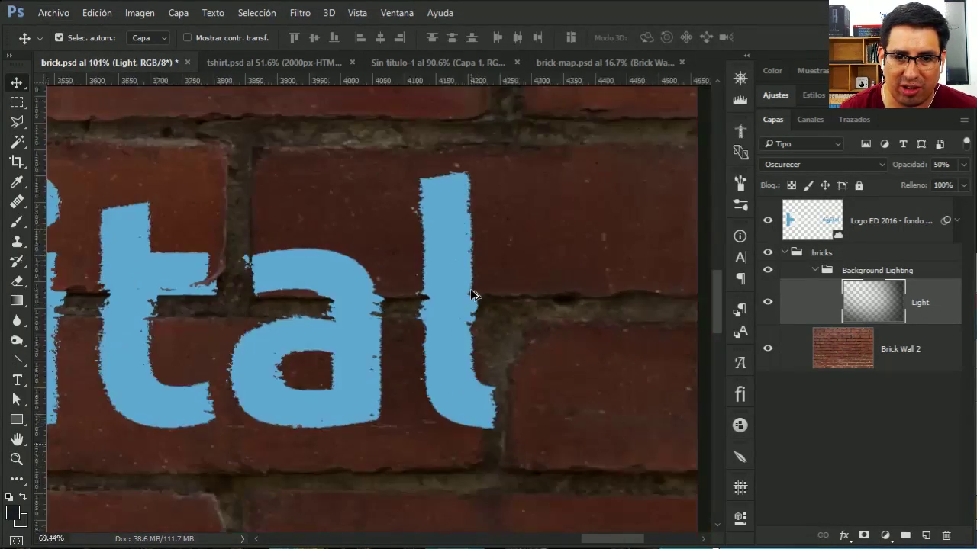
{"action": "scroll", "coordinate": [471, 294], "scroll_direction": "down", "scroll_amount": 2}
{"action": "scroll", "coordinate": [460, 377], "scroll_direction": "down", "scroll_amount": 2}
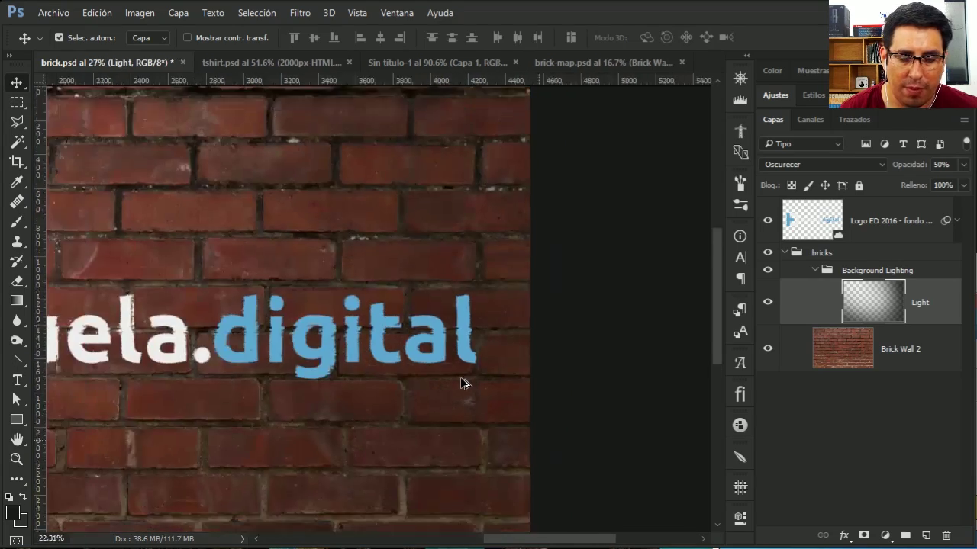
{"action": "scroll", "coordinate": [461, 377], "scroll_direction": "down", "scroll_amount": 1}
{"action": "scroll", "coordinate": [461, 377], "scroll_direction": "down", "scroll_amount": 1}
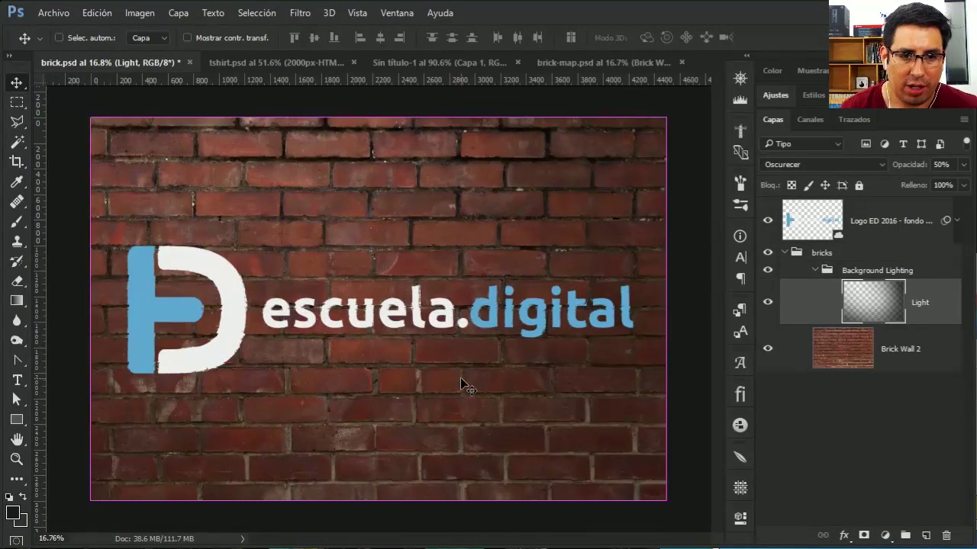
{"action": "key", "text": "ctrl+1"}
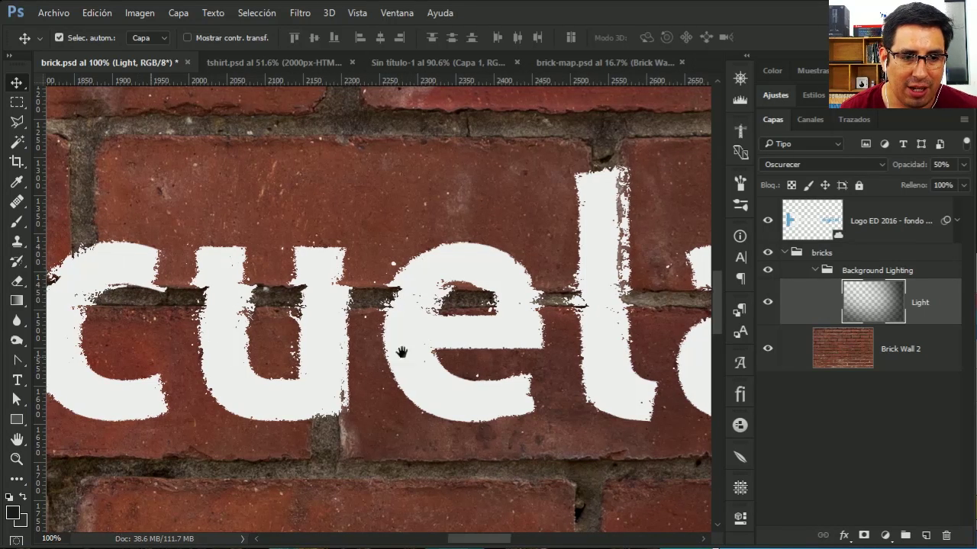
{"action": "left_click_drag", "start_coordinate": [330, 354], "coordinate": [492, 346]}
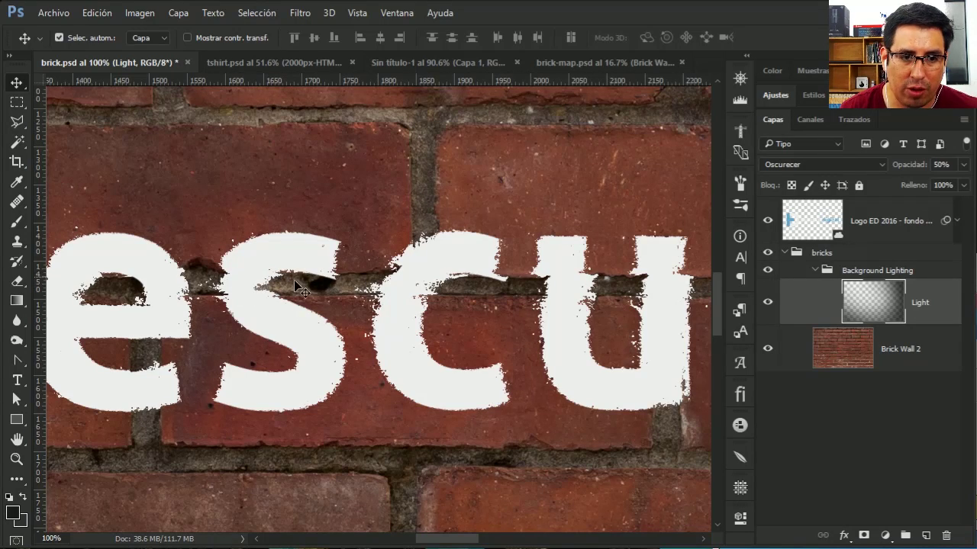
{"action": "scroll", "coordinate": [262, 349], "scroll_direction": "left", "scroll_amount": 3}
{"action": "scroll", "coordinate": [283, 338], "scroll_direction": "left", "scroll_amount": 3}
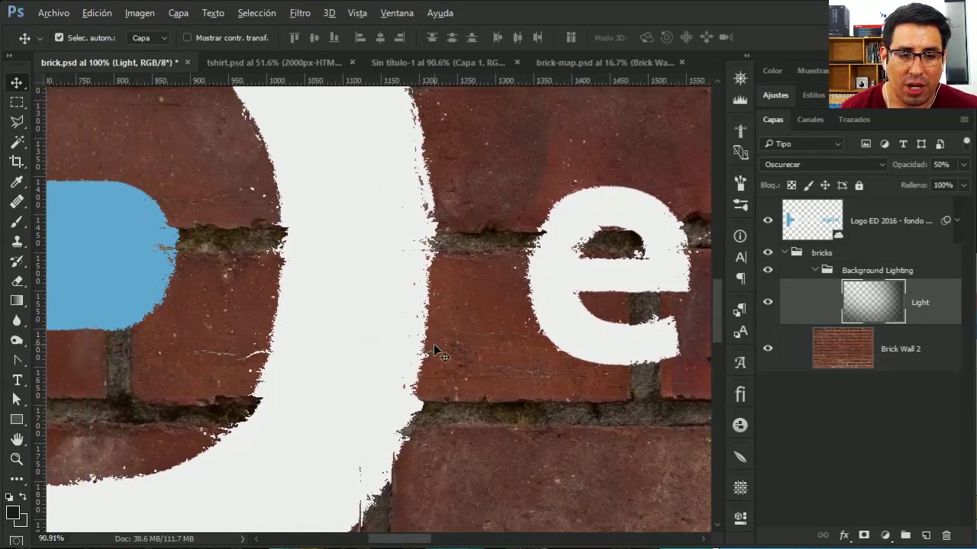
{"action": "scroll", "coordinate": [441, 355], "scroll_direction": "down", "scroll_amount": 3}
{"action": "scroll", "coordinate": [438, 351], "scroll_direction": "down", "scroll_amount": 1}
{"action": "scroll", "coordinate": [438, 349], "scroll_direction": "down", "scroll_amount": 1}
{"action": "scroll", "coordinate": [450, 340], "scroll_direction": "down", "scroll_amount": 2}
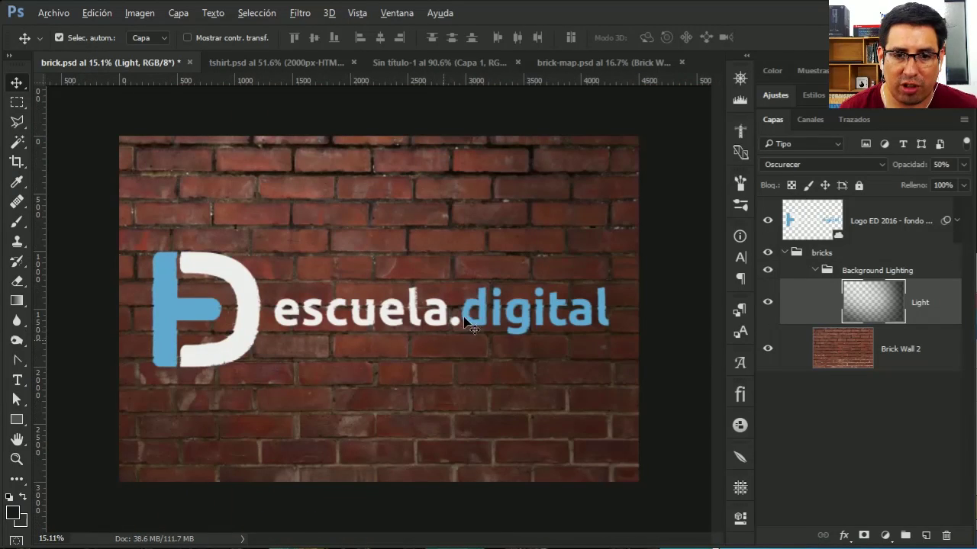
{"action": "key", "text": "ctrl"}
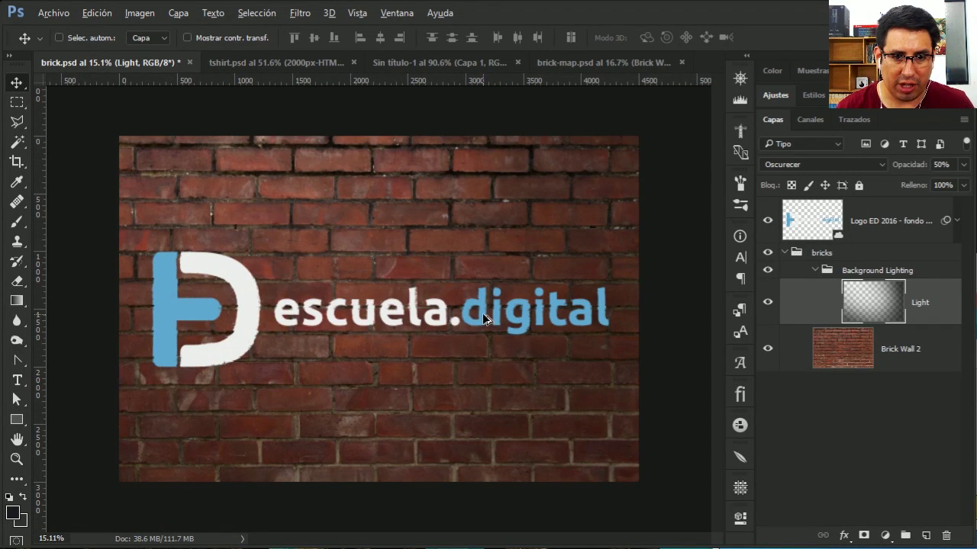
Step: Displace the Light layer at horizontal 10, vertical 5, using brick-map.psd as map
{"action": "left_click", "coordinate": [300, 13]}
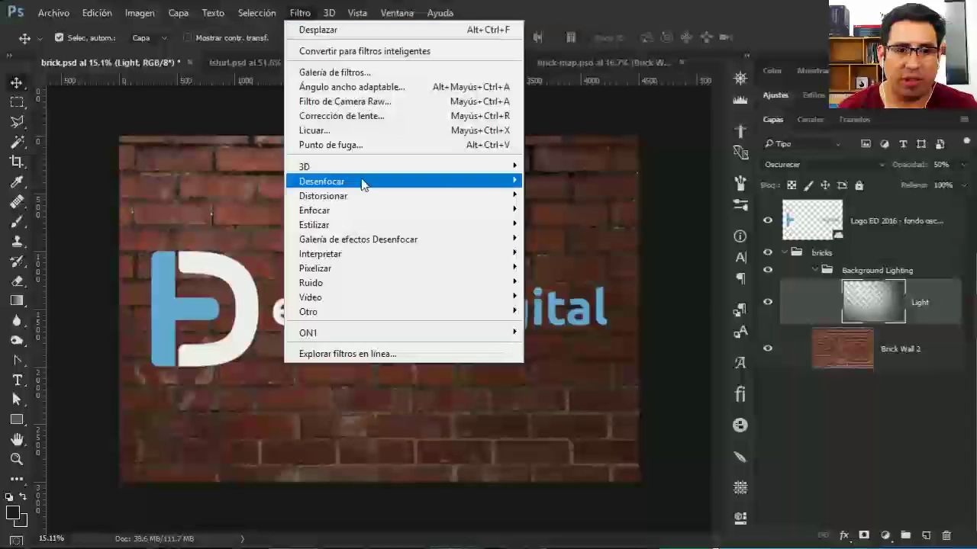
{"action": "mouse_move", "coordinate": [323, 196]}
{"action": "left_click", "coordinate": [557, 212]}
{"action": "type", "text": "1"}
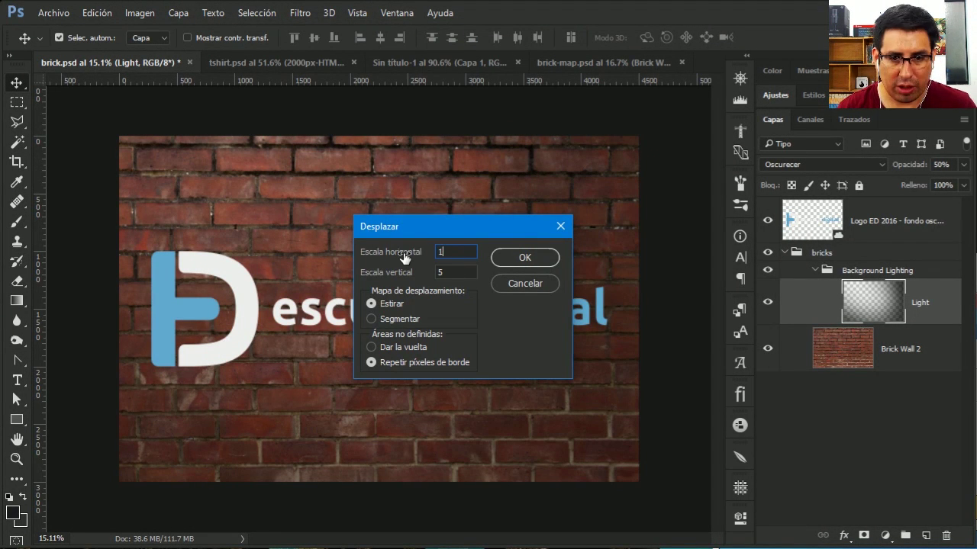
{"action": "type", "text": "0"}
{"action": "left_click", "coordinate": [525, 258]}
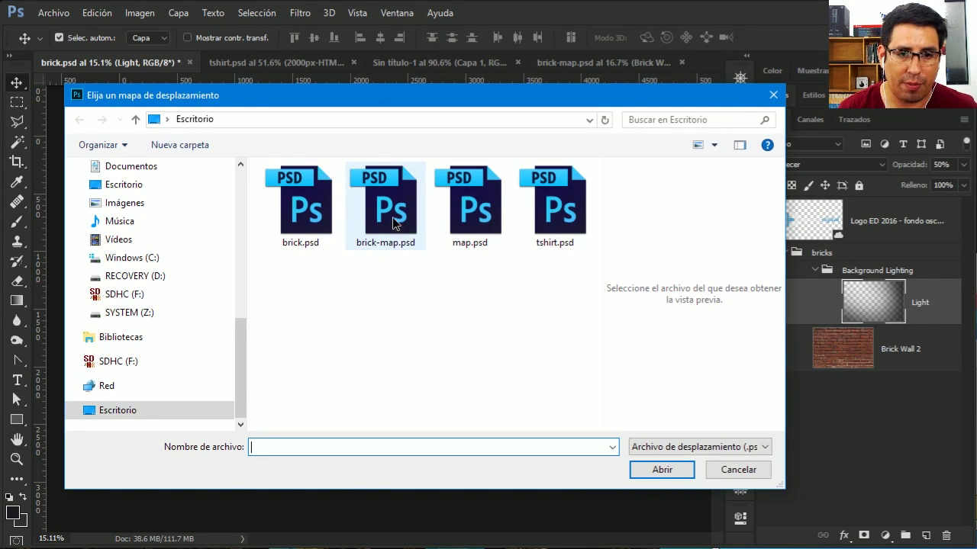
{"action": "double_click", "coordinate": [395, 223]}
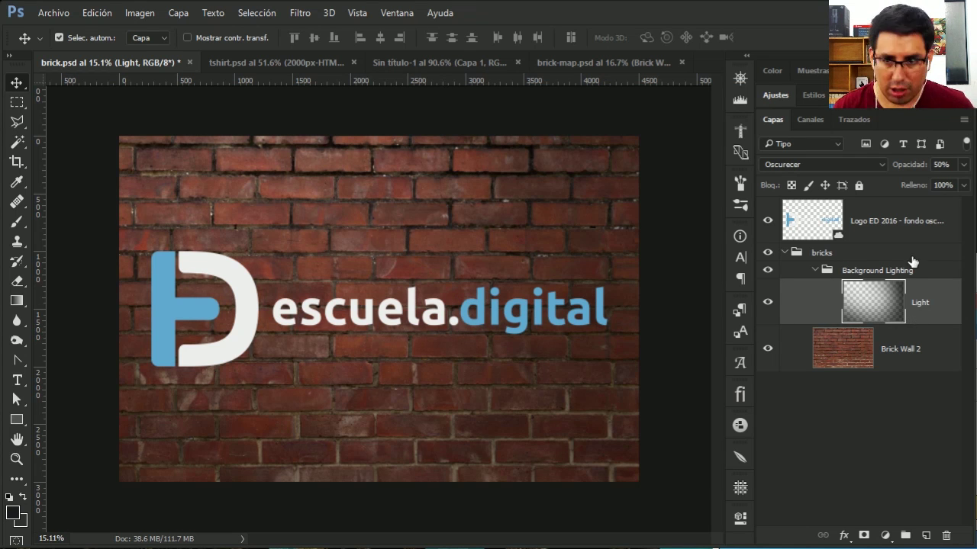
{"action": "left_click", "coordinate": [910, 232]}
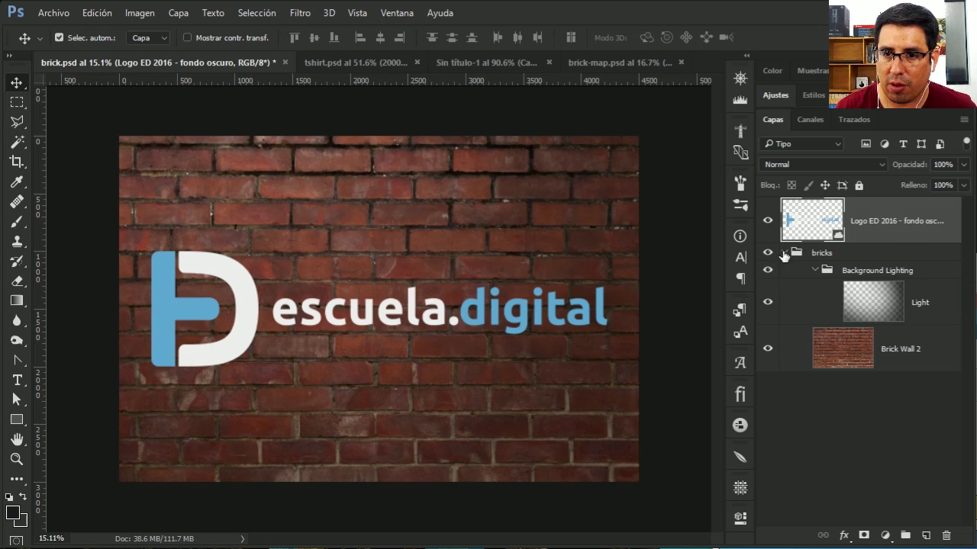
Step: Reselect the Logo ED 2016 layer and displace it using brick-map.psd as the map
{"action": "left_click", "coordinate": [794, 252]}
{"action": "left_click", "coordinate": [784, 253]}
{"action": "left_click", "coordinate": [909, 221]}
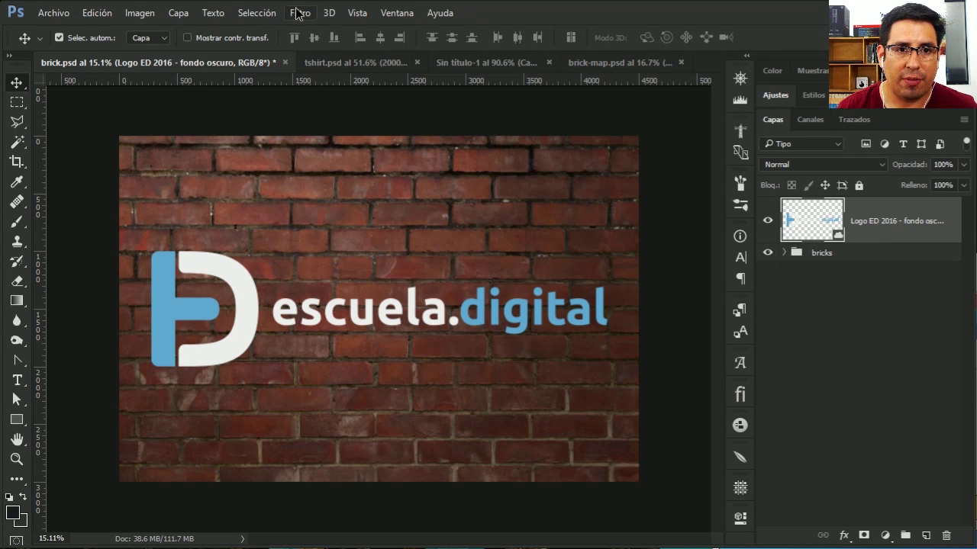
{"action": "left_click", "coordinate": [297, 14]}
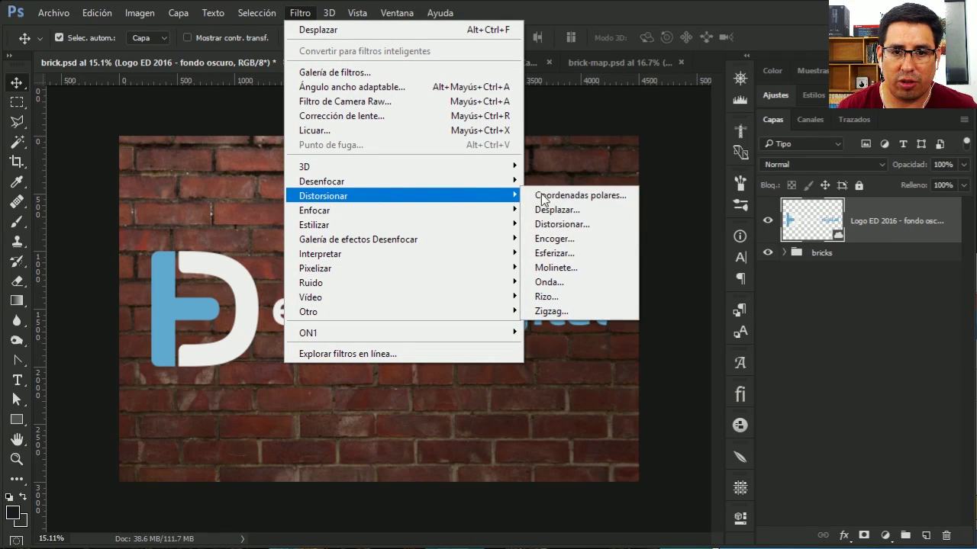
{"action": "left_click", "coordinate": [561, 210]}
{"action": "left_click", "coordinate": [524, 259]}
{"action": "double_click", "coordinate": [399, 227]}
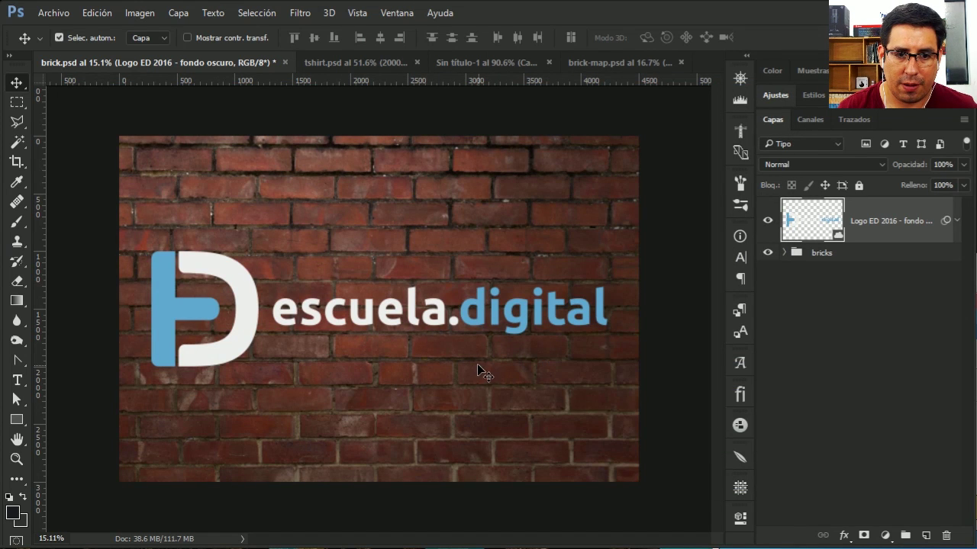
Step: Zoom to 100% and pan across the displaced lettering to inspect the warp
{"action": "left_click", "coordinate": [436, 355]}
{"action": "key", "text": "ctrl+1"}
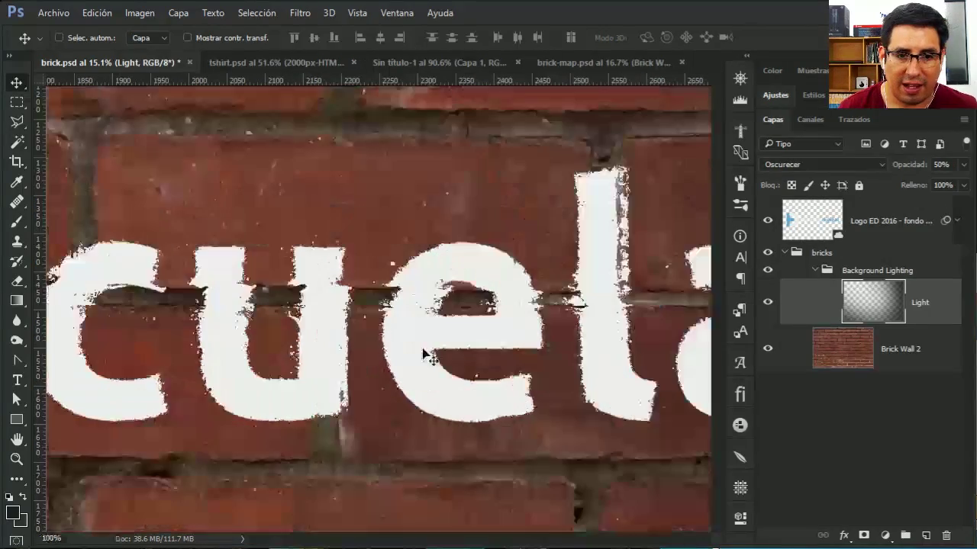
{"action": "left_click_drag", "start_coordinate": [381, 356], "coordinate": [513, 337]}
{"action": "mouse_move", "coordinate": [145, 297]}
{"action": "left_mouse_down"}
{"action": "mouse_move", "coordinate": [366, 307]}
{"action": "mouse_move", "coordinate": [414, 286]}
{"action": "left_mouse_up"}
{"action": "left_click_drag", "start_coordinate": [330, 312], "coordinate": [364, 309]}
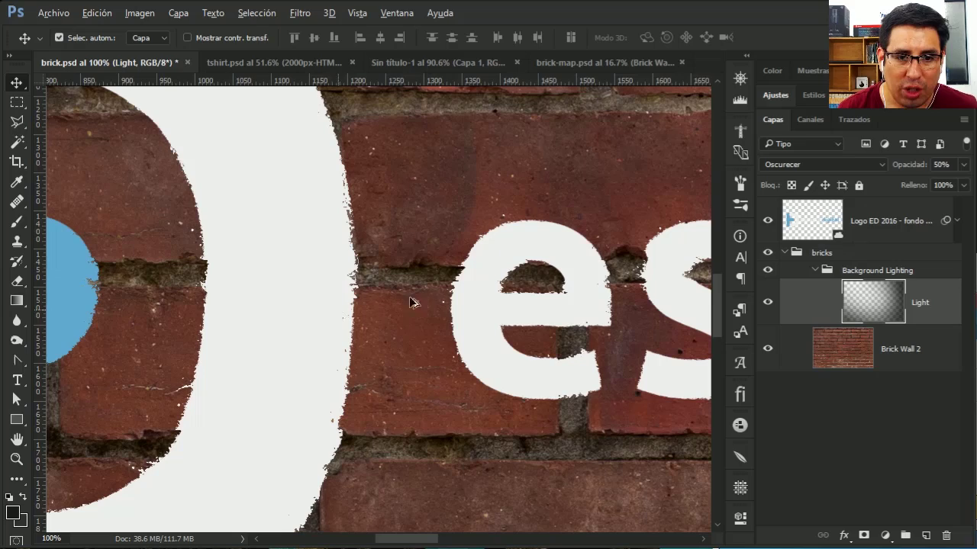
{"action": "scroll", "coordinate": [414, 316], "scroll_direction": "down", "scroll_amount": 3}
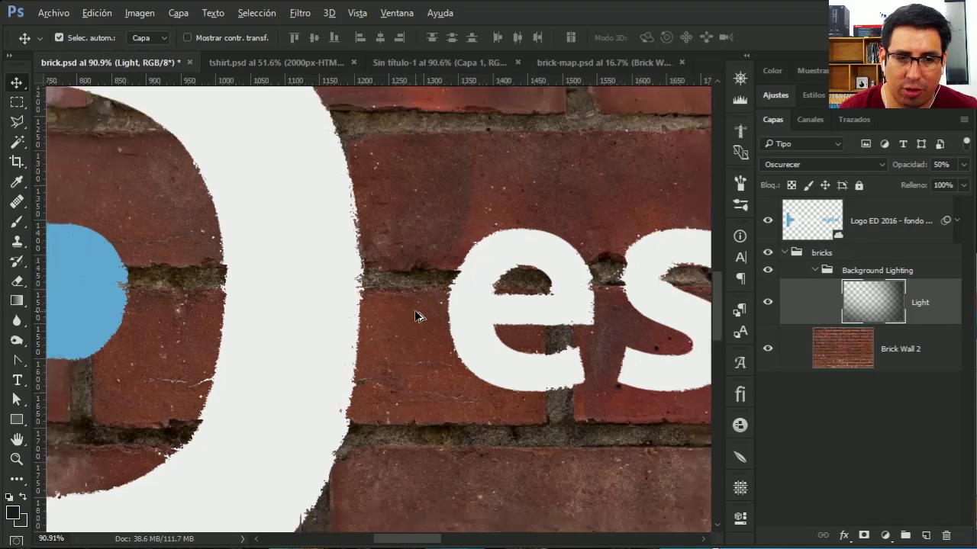
{"action": "scroll", "coordinate": [416, 316], "scroll_direction": "down", "scroll_amount": 2}
{"action": "scroll", "coordinate": [416, 316], "scroll_direction": "down", "scroll_amount": 1}
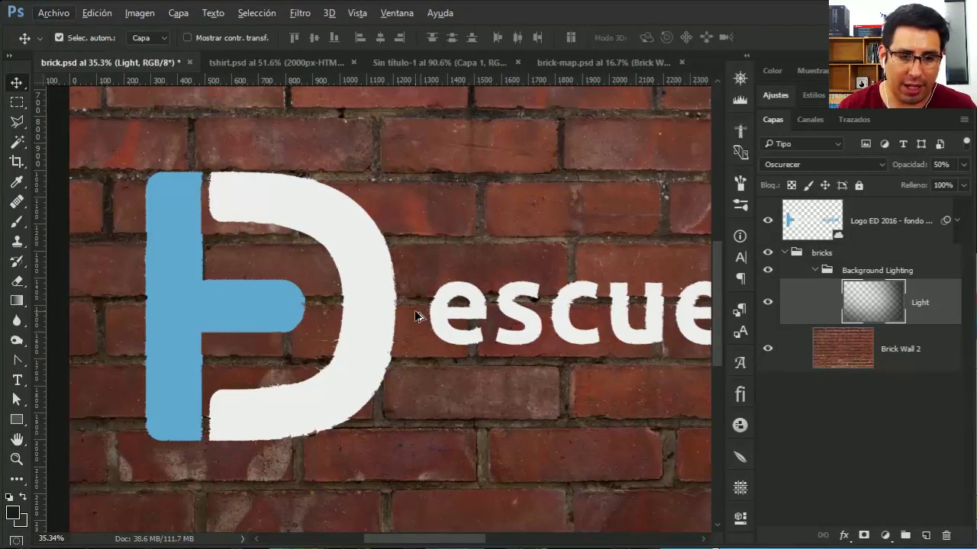
Step: Lock all layers in the bricks group and collapse the group
{"action": "left_click", "coordinate": [822, 254]}
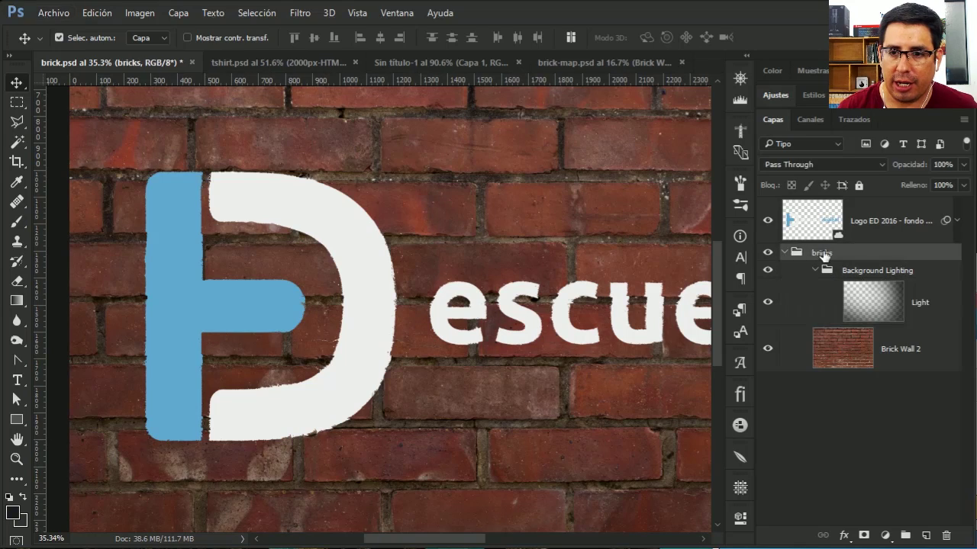
{"action": "left_click", "coordinate": [858, 186]}
{"action": "left_click", "coordinate": [785, 253]}
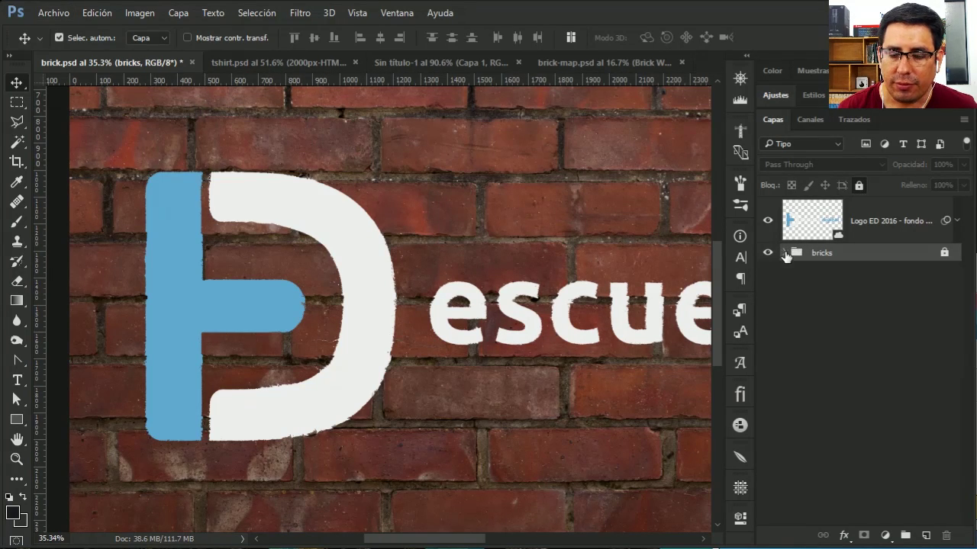
{"action": "scroll", "coordinate": [490, 291], "scroll_direction": "down", "scroll_amount": 2}
{"action": "scroll", "coordinate": [491, 291], "scroll_direction": "down", "scroll_amount": 2}
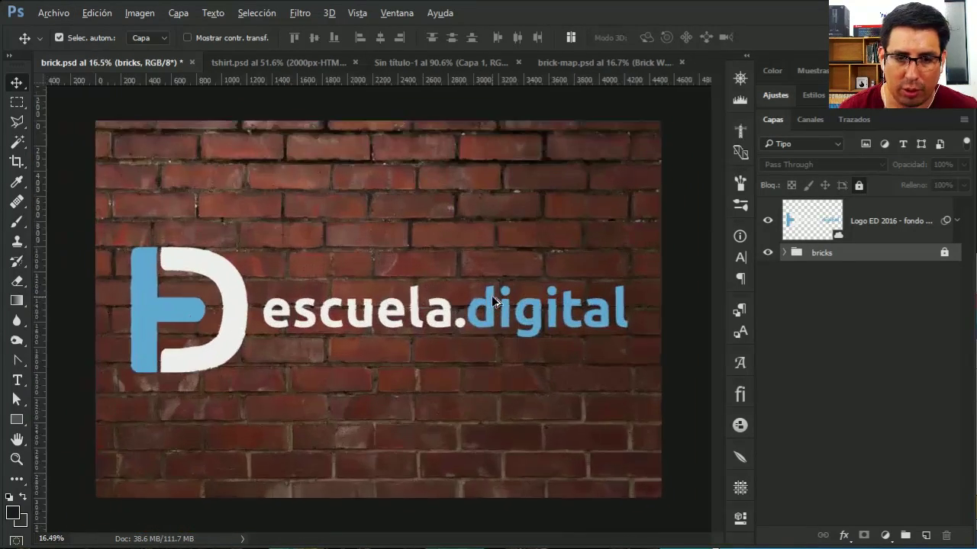
{"action": "scroll", "coordinate": [491, 298], "scroll_direction": "up", "scroll_amount": 3}
{"action": "scroll", "coordinate": [495, 306], "scroll_direction": "up", "scroll_amount": 3}
{"action": "scroll", "coordinate": [503, 316], "scroll_direction": "up", "scroll_amount": 3}
{"action": "scroll", "coordinate": [510, 325], "scroll_direction": "down", "scroll_amount": 1}
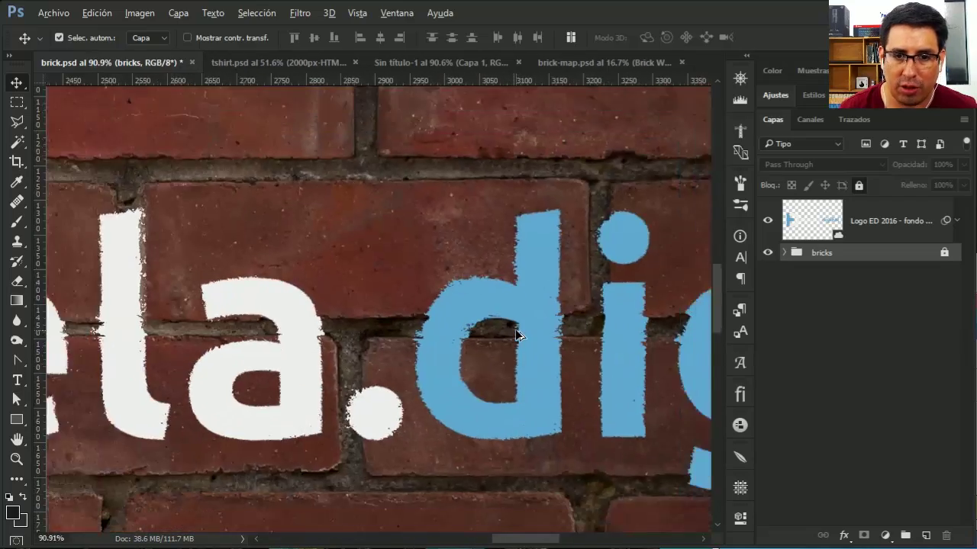
{"action": "scroll", "coordinate": [517, 334], "scroll_direction": "up", "scroll_amount": 3}
{"action": "scroll", "coordinate": [516, 334], "scroll_direction": "down", "scroll_amount": 1}
{"action": "scroll", "coordinate": [516, 335], "scroll_direction": "down", "scroll_amount": 2}
{"action": "scroll", "coordinate": [517, 334], "scroll_direction": "down", "scroll_amount": 2}
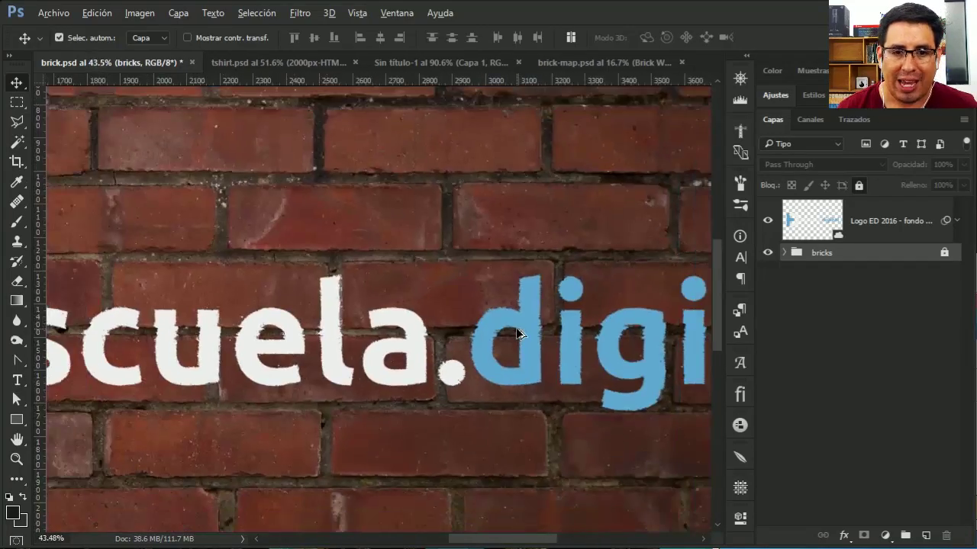
{"action": "scroll", "coordinate": [517, 334], "scroll_direction": "down", "scroll_amount": 1}
{"action": "scroll", "coordinate": [519, 333], "scroll_direction": "down", "scroll_amount": 1}
{"action": "scroll", "coordinate": [525, 330], "scroll_direction": "down", "scroll_amount": 1}
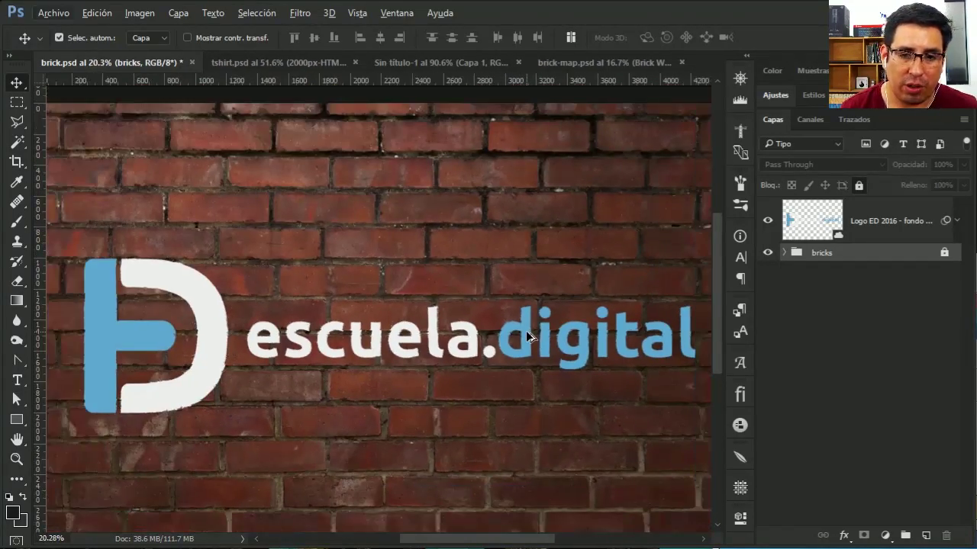
Step: Select the logo layer on the canvas, then expand the bricks group again
{"action": "left_click", "coordinate": [526, 335]}
{"action": "scroll", "coordinate": [526, 337], "scroll_direction": "up", "scroll_amount": 1}
{"action": "scroll", "coordinate": [518, 330], "scroll_direction": "up", "scroll_amount": 2}
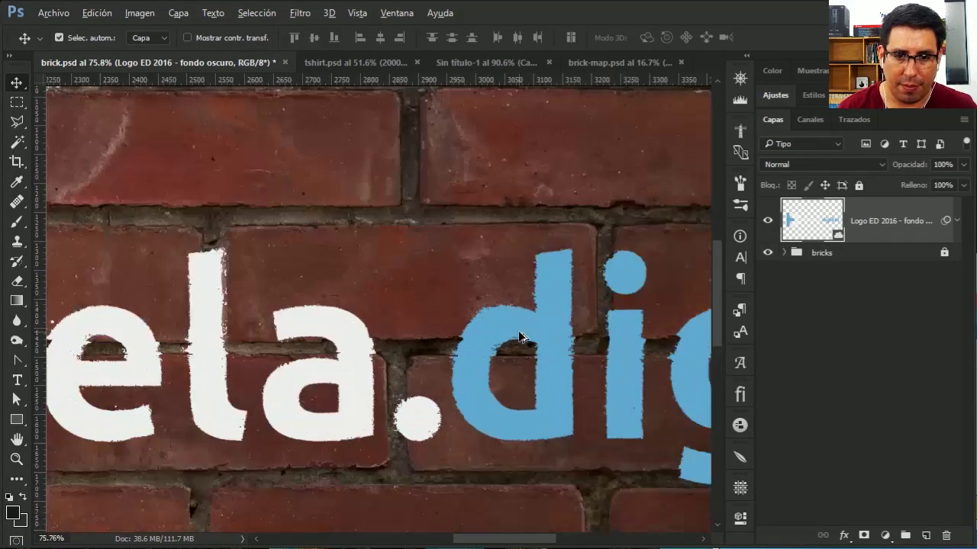
{"action": "scroll", "coordinate": [519, 331], "scroll_direction": "up", "scroll_amount": 2}
{"action": "scroll", "coordinate": [518, 331], "scroll_direction": "up", "scroll_amount": 1}
{"action": "scroll", "coordinate": [517, 340], "scroll_direction": "down", "scroll_amount": 1}
{"action": "scroll", "coordinate": [471, 280], "scroll_direction": "down", "scroll_amount": 2}
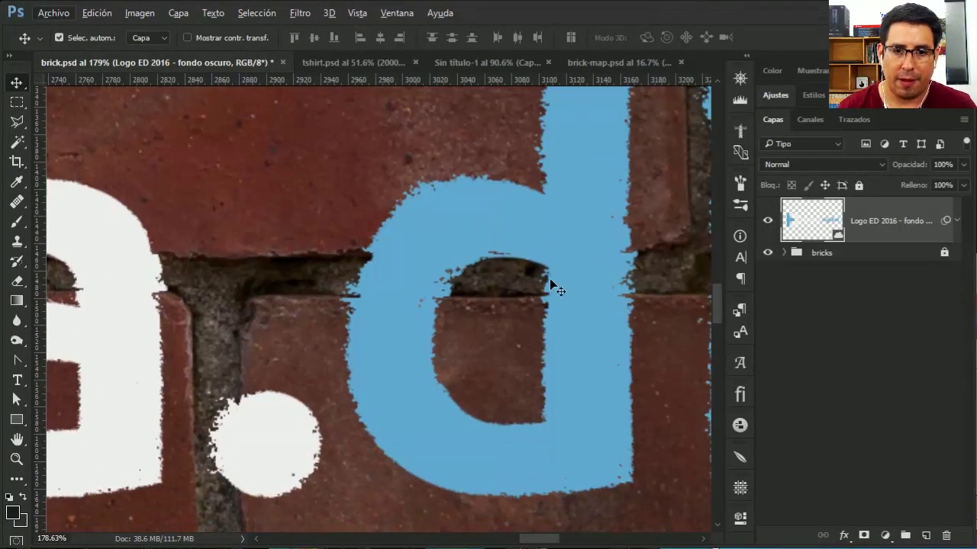
{"action": "left_click", "coordinate": [783, 252]}
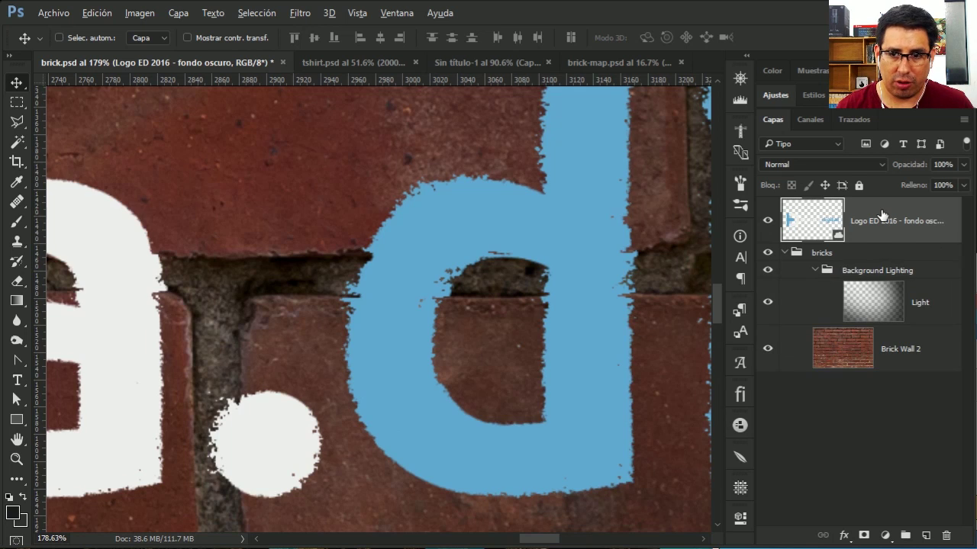
Step: Lock every layer in the bricks group and collapse it
{"action": "left_click", "coordinate": [822, 252]}
{"action": "left_click", "coordinate": [858, 186]}
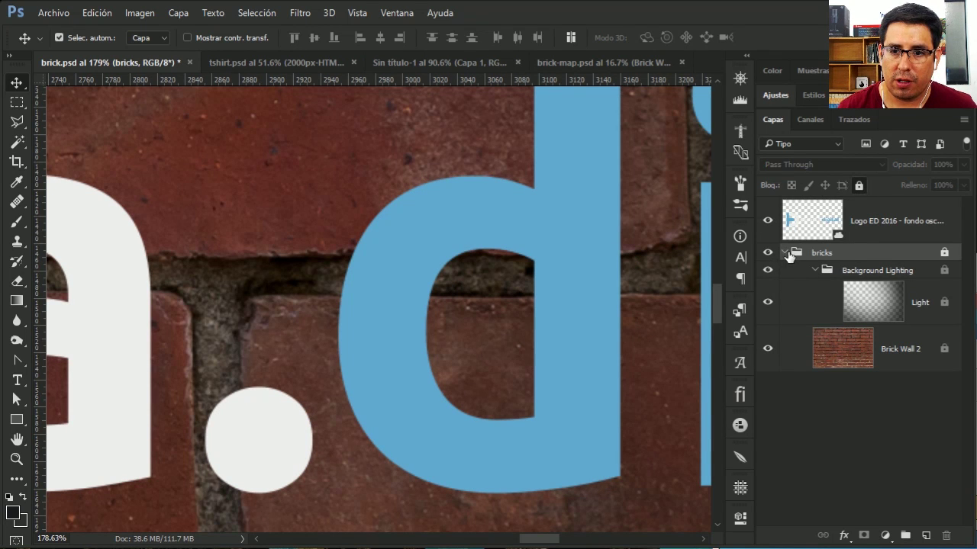
{"action": "left_click", "coordinate": [785, 253]}
Step: Apply a 2.0-pixel Gaussian blur to brick-map.psd and save it
{"action": "left_click", "coordinate": [575, 62]}
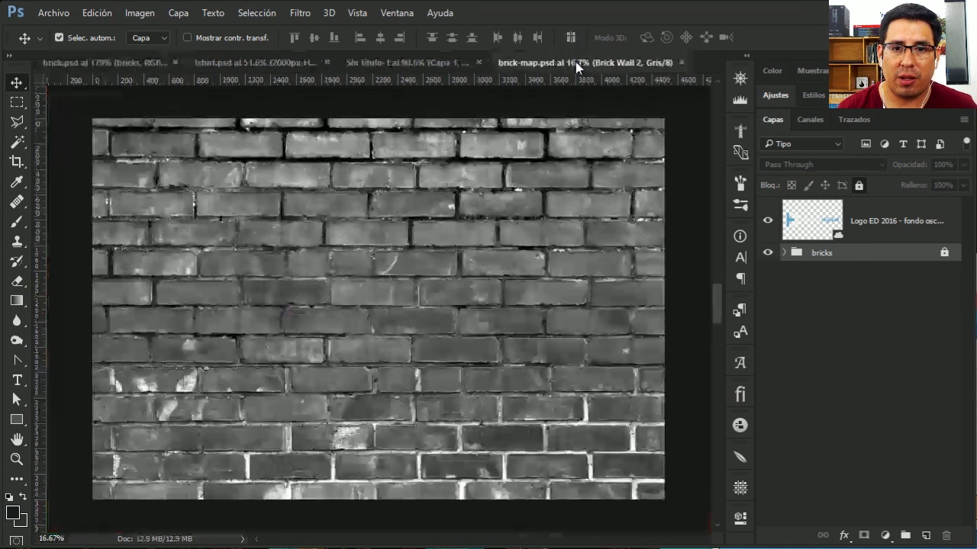
{"action": "left_click", "coordinate": [299, 13]}
{"action": "mouse_move", "coordinate": [322, 182]}
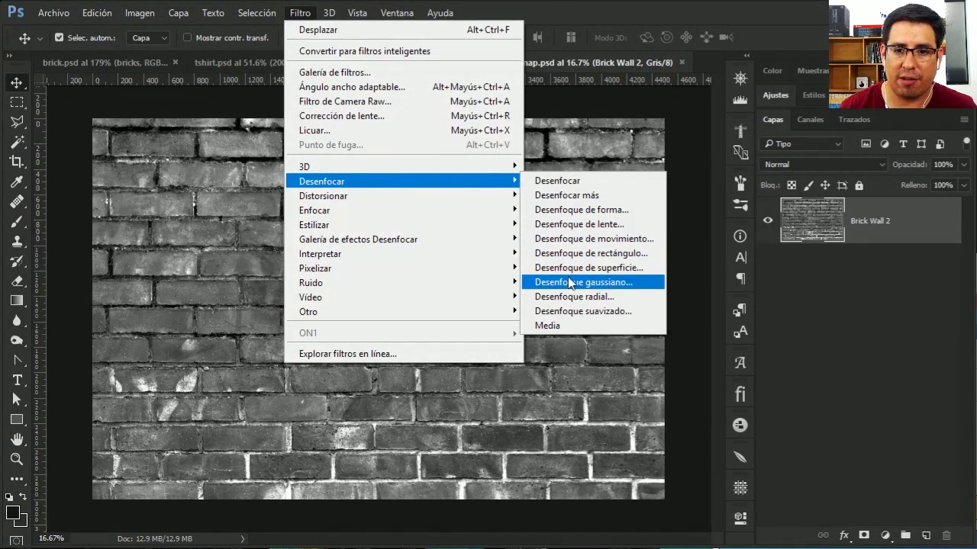
{"action": "left_click", "coordinate": [565, 282]}
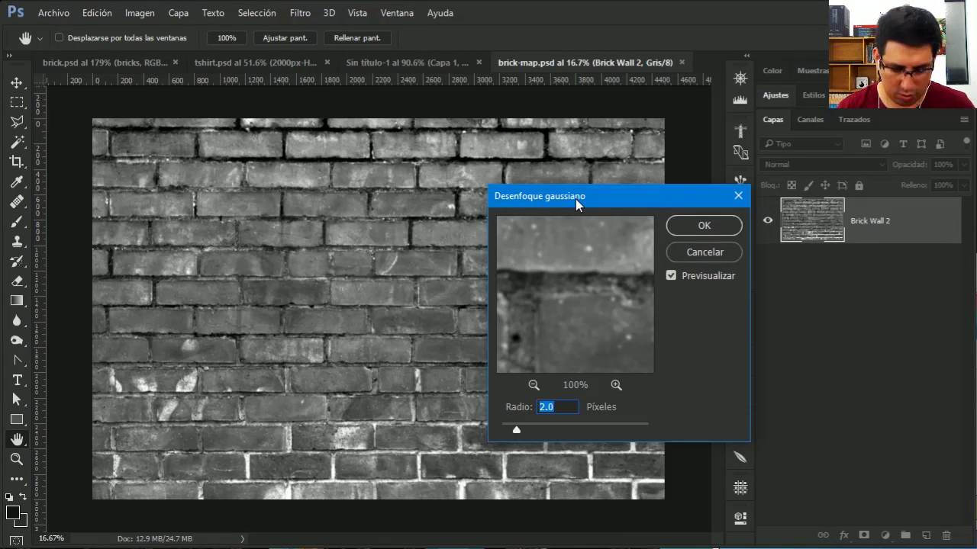
{"action": "left_click", "coordinate": [699, 226]}
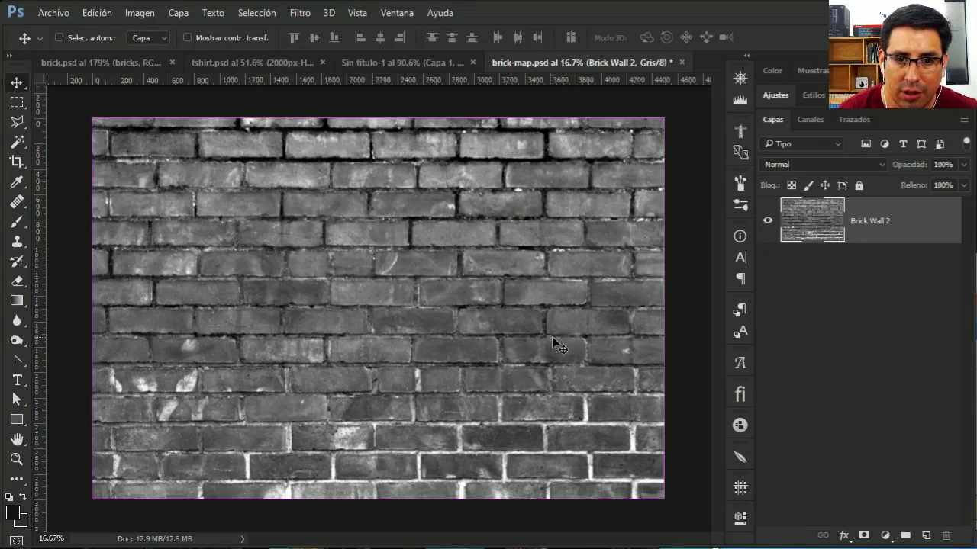
{"action": "key", "text": "ctrl+1"}
{"action": "key", "text": "ctrl+s"}
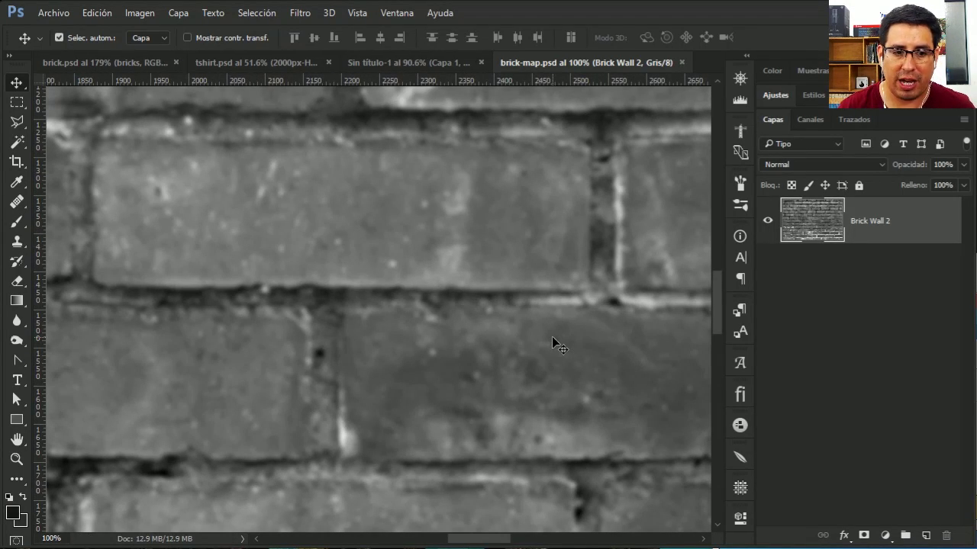
Step: Return to brick.psd with the logo layer selected
{"action": "left_click", "coordinate": [386, 63]}
{"action": "left_click", "coordinate": [107, 62]}
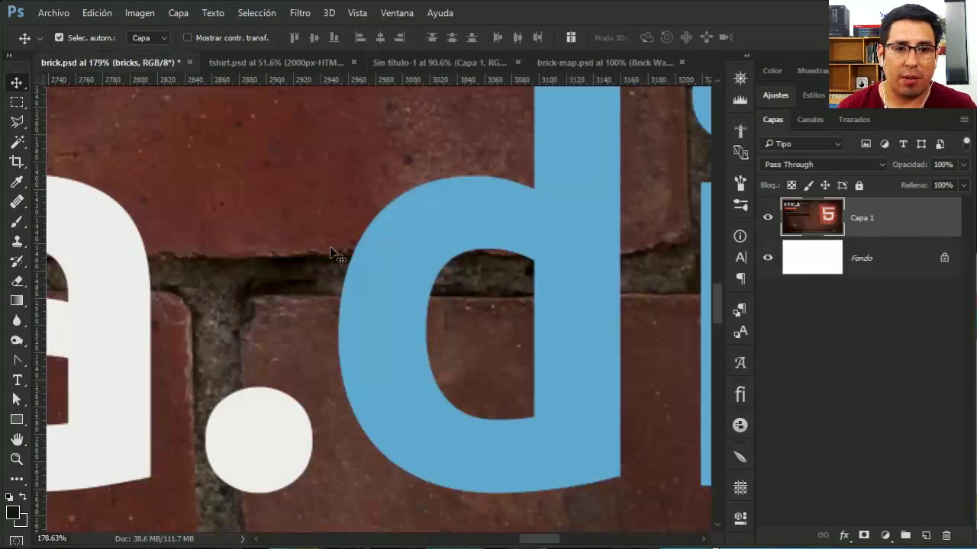
{"action": "left_click", "coordinate": [807, 212]}
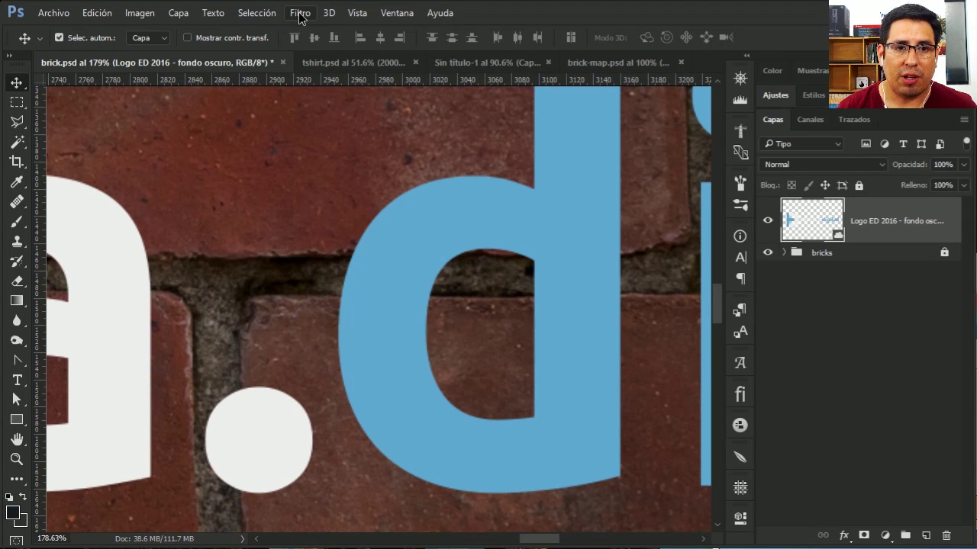
Step: Displace the logo at horizontal 10, vertical 5 using brick-map.psd as the map
{"action": "left_click", "coordinate": [300, 13]}
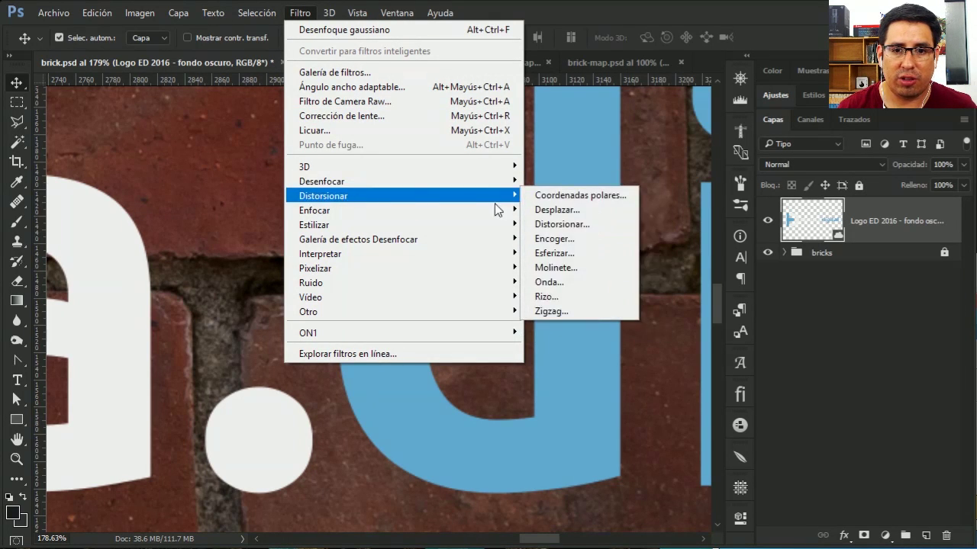
{"action": "left_click", "coordinate": [551, 210]}
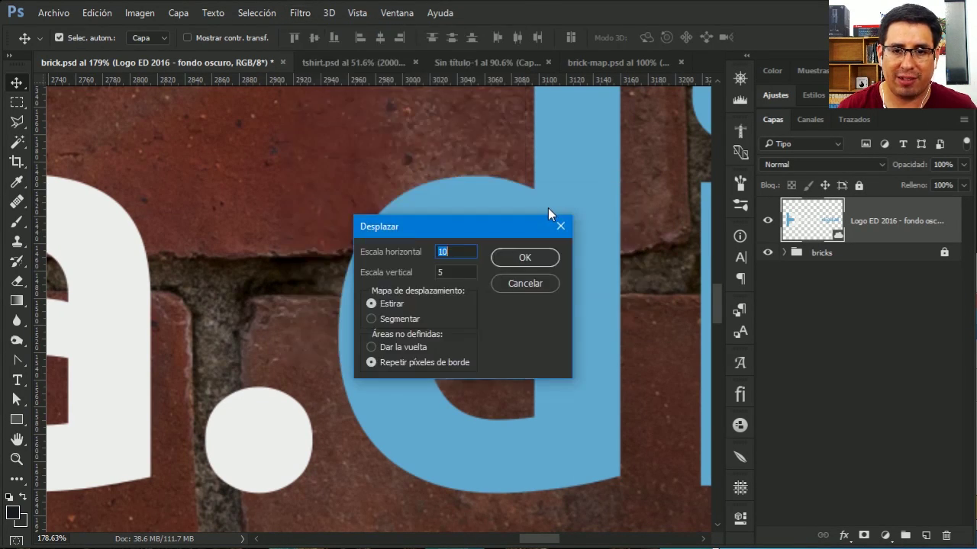
{"action": "left_click", "coordinate": [534, 259]}
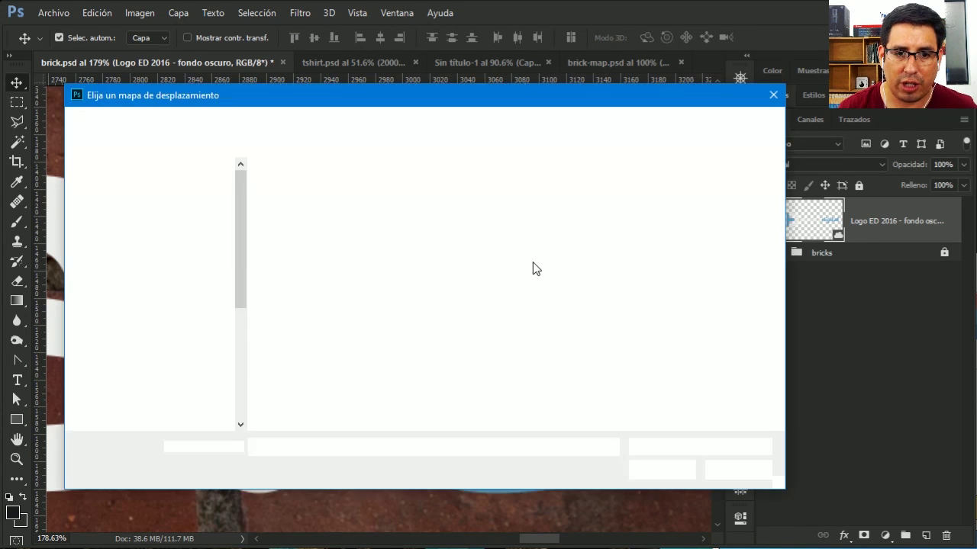
{"action": "double_click", "coordinate": [394, 214]}
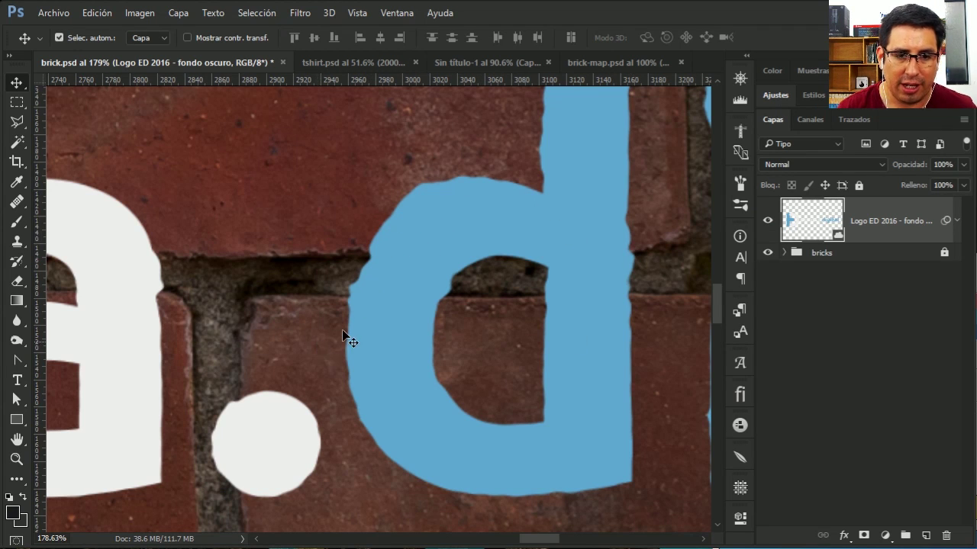
Step: Zoom around the warped logo, then undo the displacement to compare
{"action": "scroll", "coordinate": [341, 331], "scroll_direction": "down", "scroll_amount": 2}
{"action": "scroll", "coordinate": [343, 329], "scroll_direction": "down", "scroll_amount": 2}
{"action": "scroll", "coordinate": [343, 329], "scroll_direction": "down", "scroll_amount": 2}
{"action": "scroll", "coordinate": [343, 328], "scroll_direction": "down", "scroll_amount": 2}
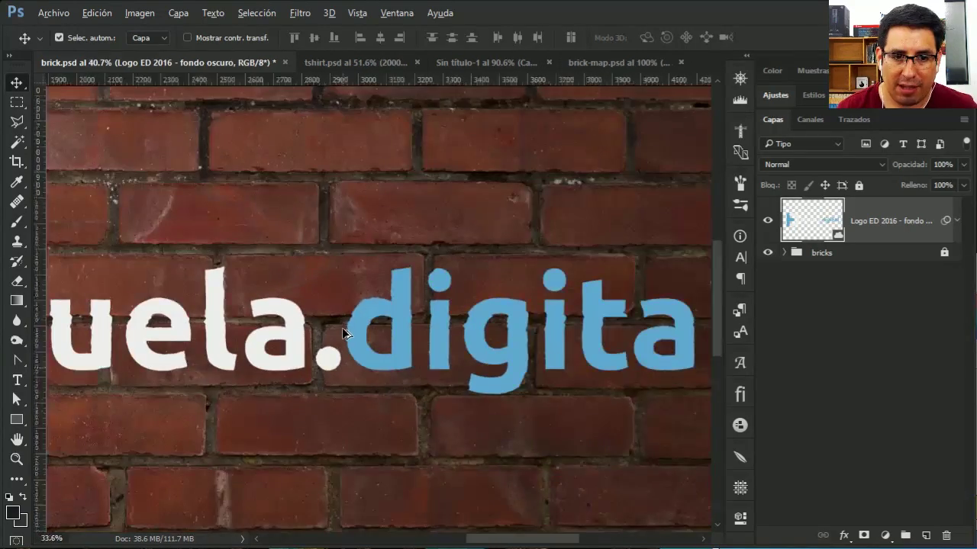
{"action": "scroll", "coordinate": [341, 328], "scroll_direction": "down", "scroll_amount": 2}
{"action": "scroll", "coordinate": [418, 349], "scroll_direction": "up", "scroll_amount": 2}
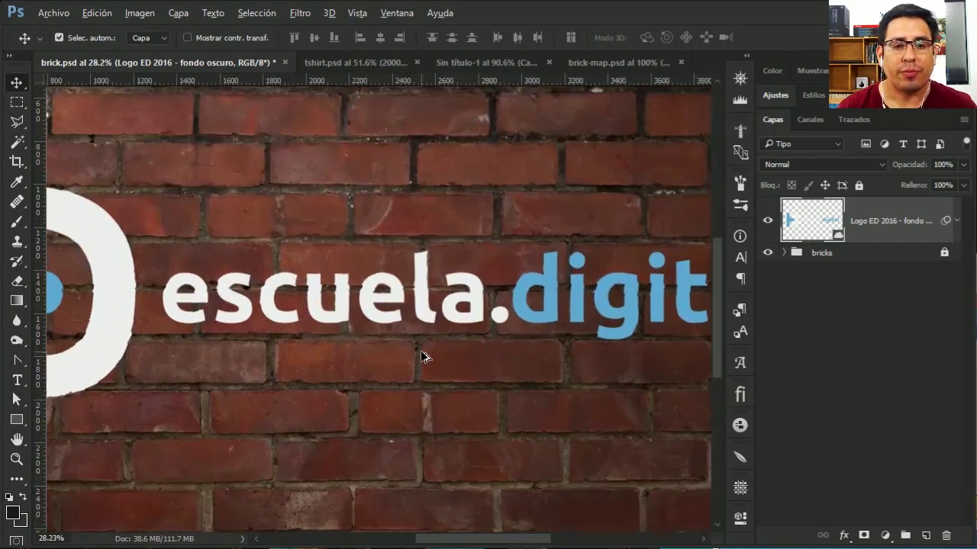
{"action": "scroll", "coordinate": [421, 354], "scroll_direction": "up", "scroll_amount": 2}
{"action": "scroll", "coordinate": [421, 352], "scroll_direction": "up", "scroll_amount": 2}
{"action": "scroll", "coordinate": [422, 353], "scroll_direction": "up", "scroll_amount": 2}
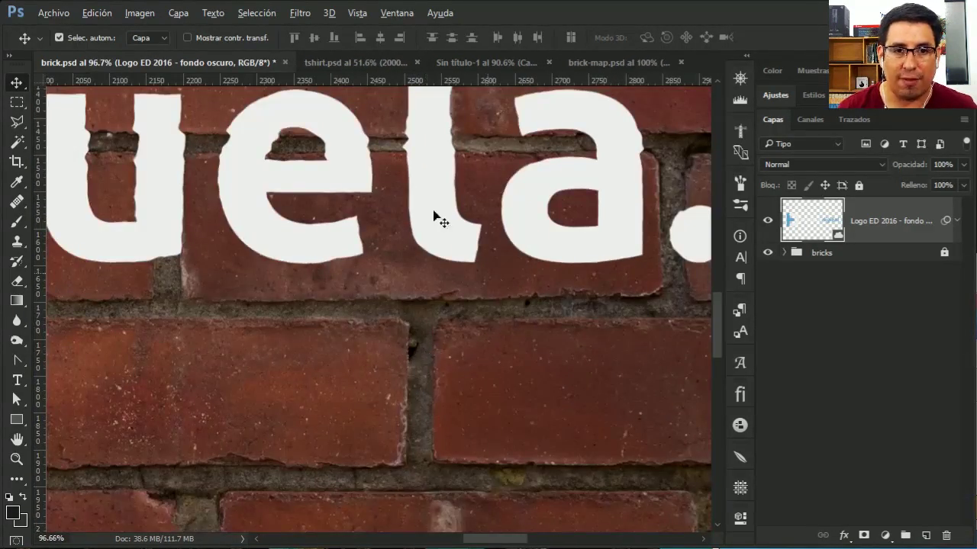
{"action": "scroll", "coordinate": [387, 344], "scroll_direction": "down", "scroll_amount": 2}
{"action": "scroll", "coordinate": [392, 345], "scroll_direction": "down", "scroll_amount": 2}
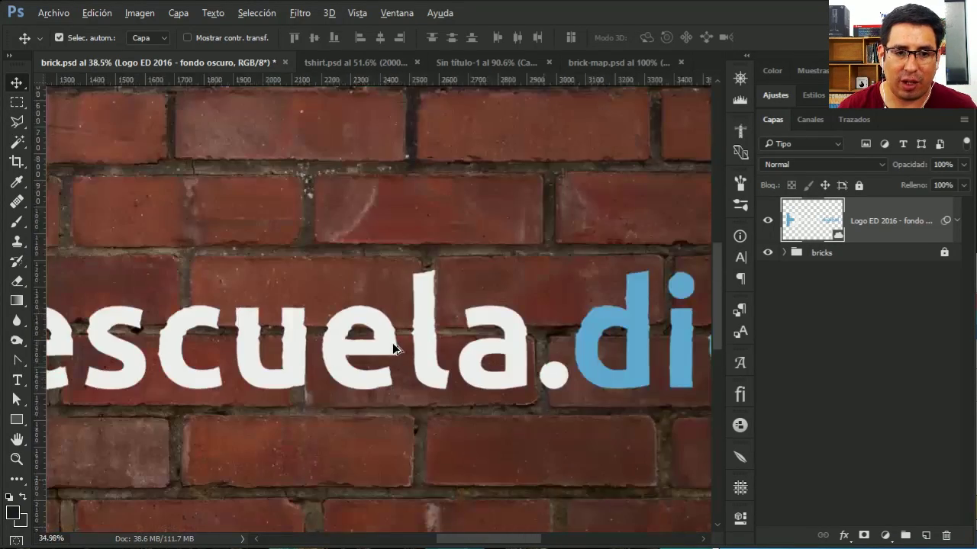
{"action": "scroll", "coordinate": [392, 345], "scroll_direction": "down", "scroll_amount": 3}
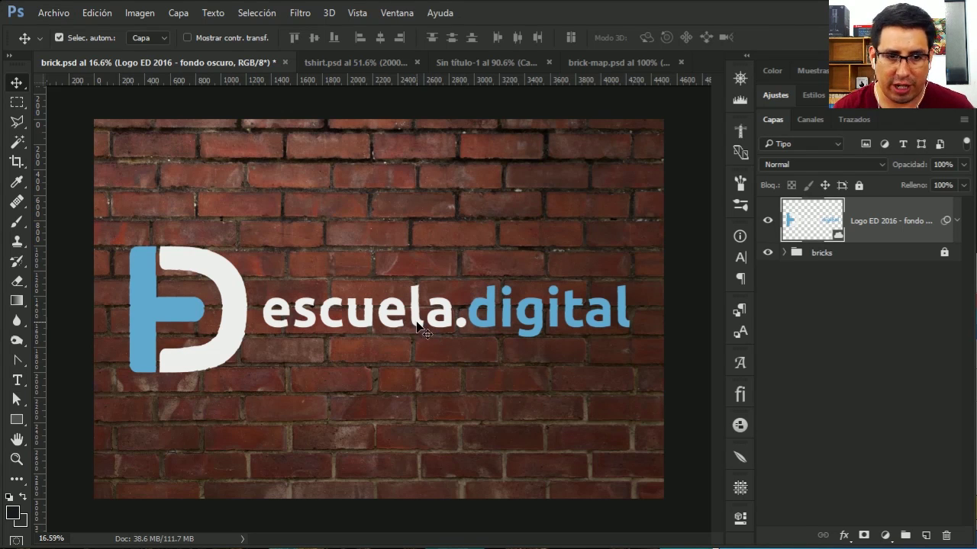
{"action": "key", "text": "ctrl+z"}
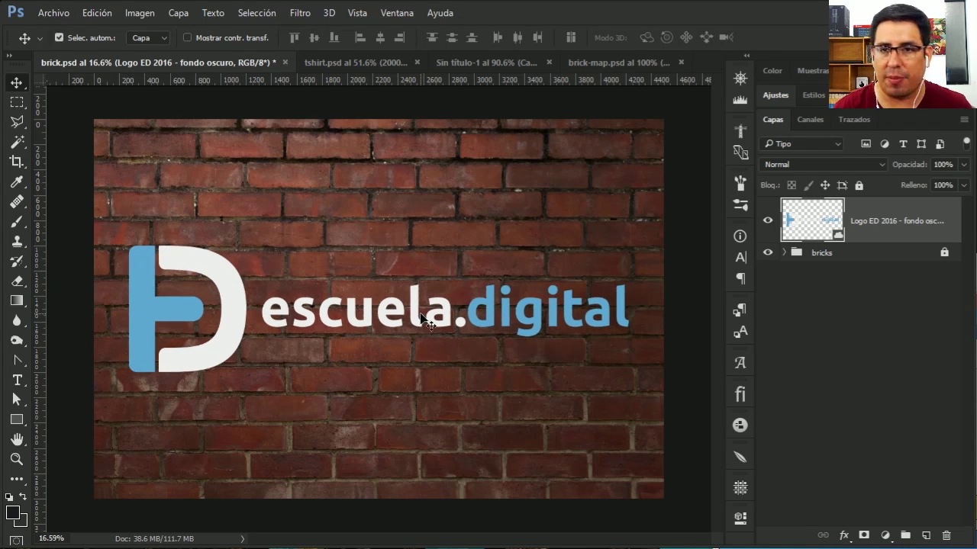
Step: Save and close the blurred brick-map.psd document
{"action": "scroll", "coordinate": [436, 344], "scroll_direction": "up", "scroll_amount": 1}
{"action": "scroll", "coordinate": [436, 344], "scroll_direction": "up", "scroll_amount": 2}
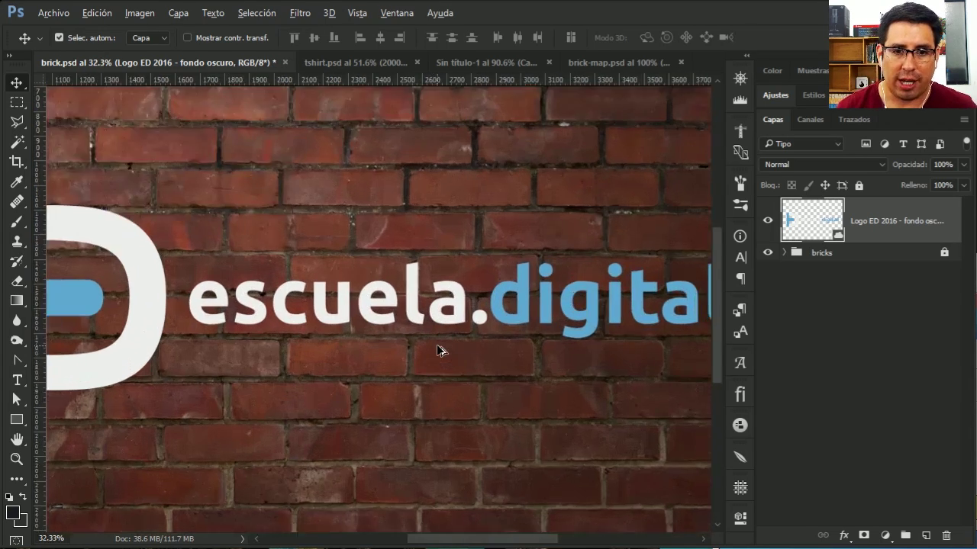
{"action": "scroll", "coordinate": [436, 344], "scroll_direction": "up", "scroll_amount": 2}
{"action": "scroll", "coordinate": [458, 347], "scroll_direction": "up", "scroll_amount": 2}
{"action": "scroll", "coordinate": [481, 351], "scroll_direction": "up", "scroll_amount": 2}
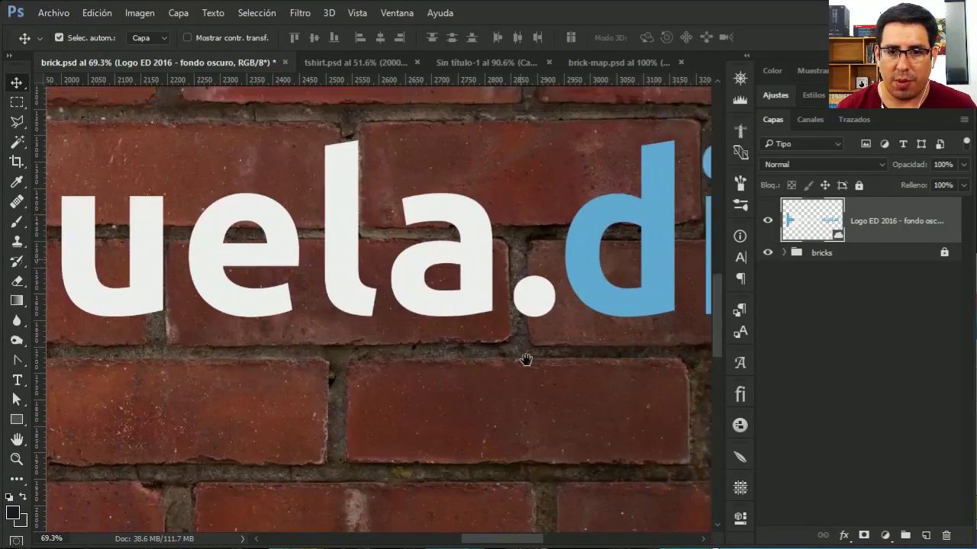
{"action": "left_click_drag", "start_coordinate": [523, 356], "coordinate": [480, 375]}
{"action": "left_click", "coordinate": [625, 60]}
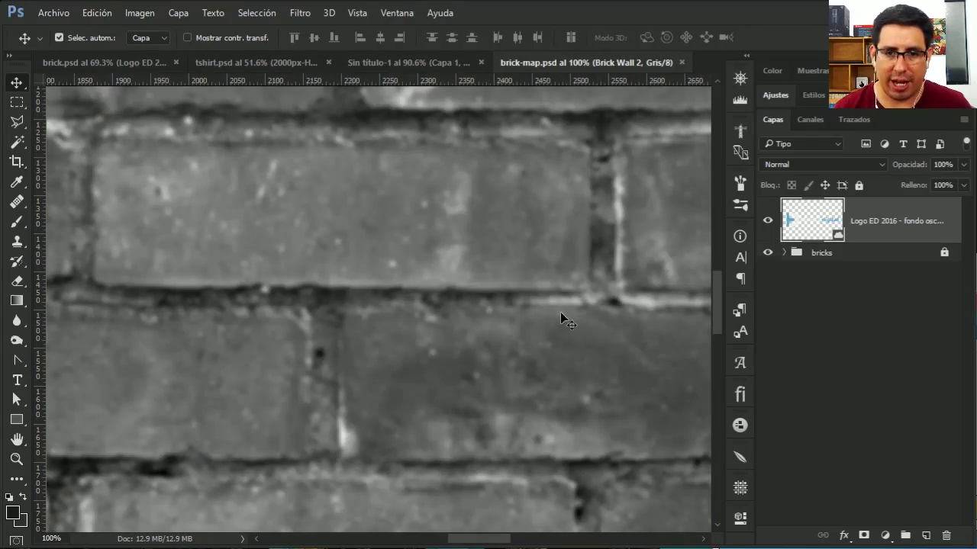
{"action": "key", "text": "ctrl+s"}
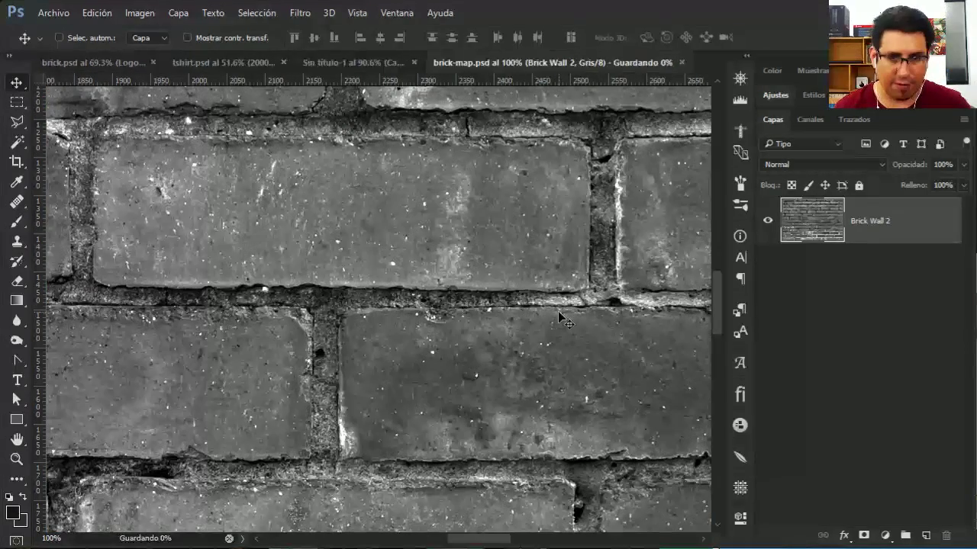
{"action": "key", "text": "ctrl+w"}
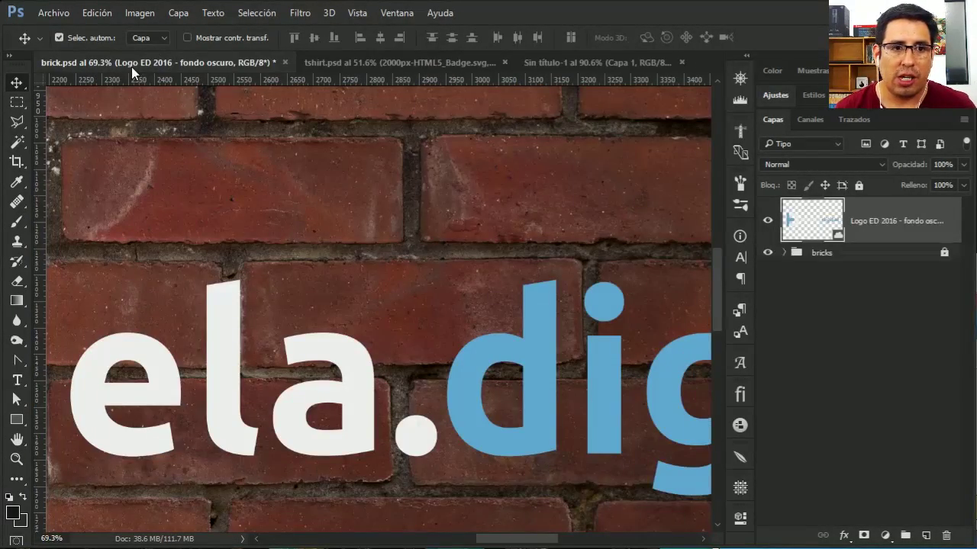
Step: Displace the logo at 10 × 5 with brick-map.psd, toggling undo to compare
{"action": "left_click", "coordinate": [298, 15]}
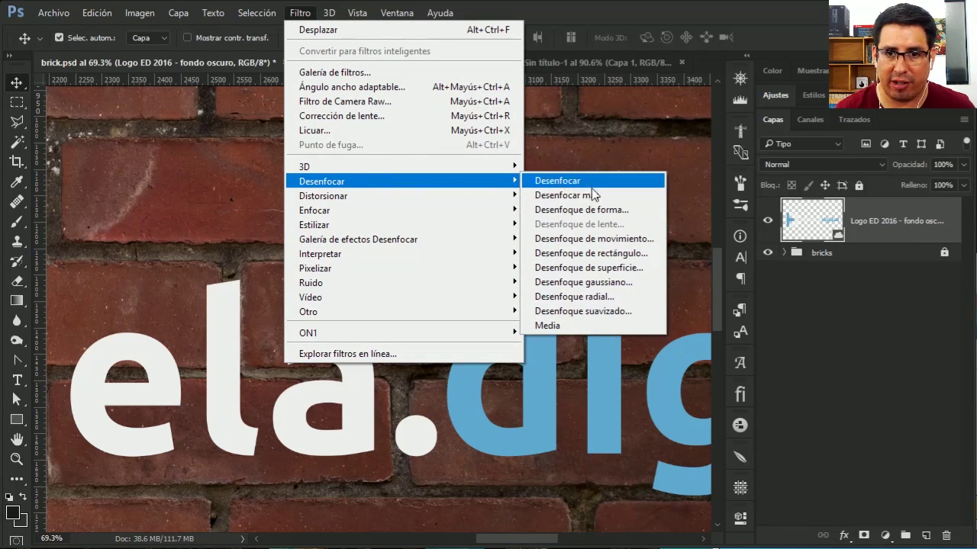
{"action": "mouse_move", "coordinate": [323, 197]}
{"action": "left_click", "coordinate": [560, 211]}
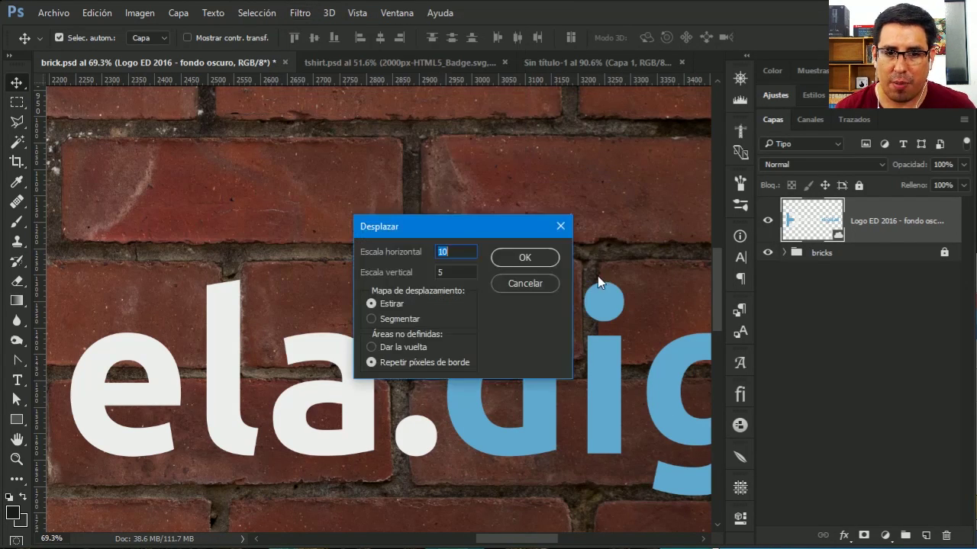
{"action": "left_click", "coordinate": [540, 257]}
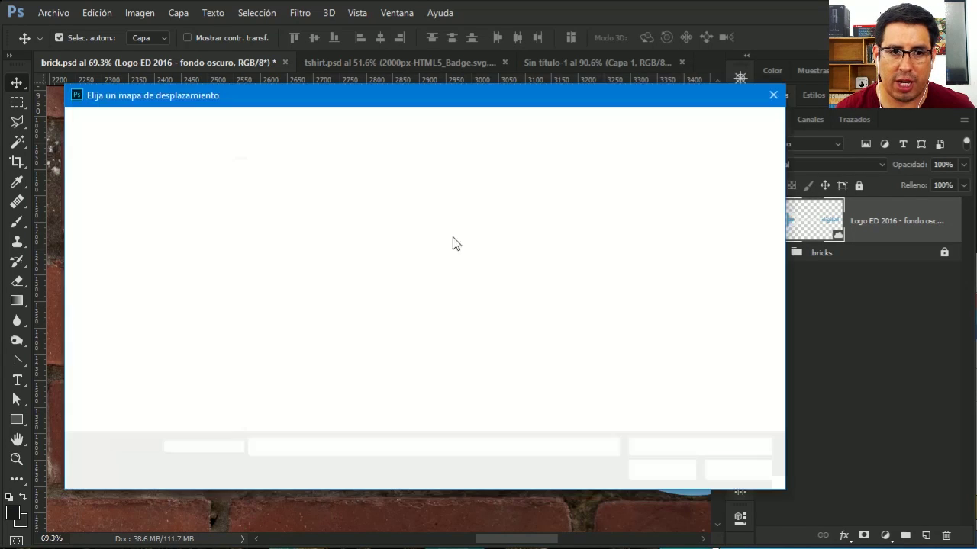
{"action": "double_click", "coordinate": [382, 217]}
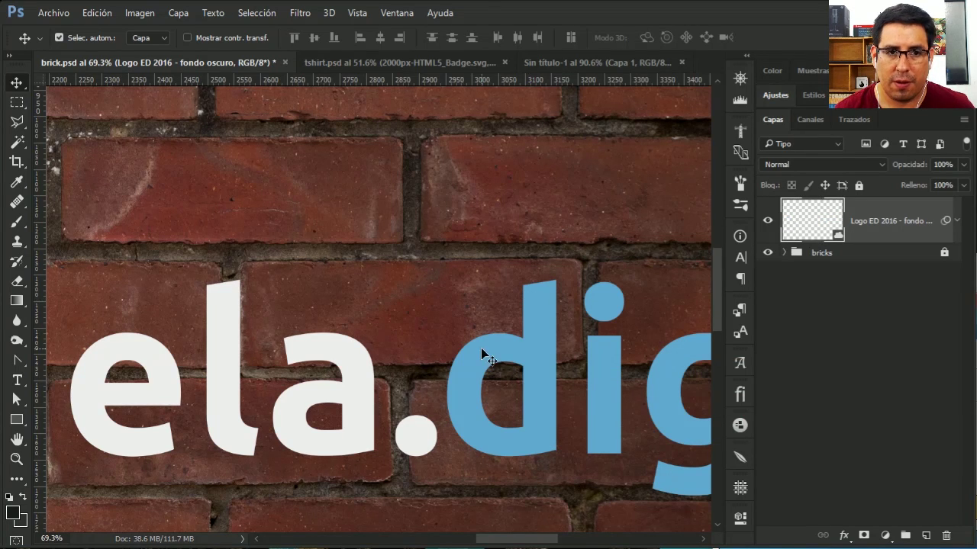
{"action": "key", "text": "ctrl+z"}
{"action": "scroll", "coordinate": [475, 336], "scroll_direction": "down", "scroll_amount": 2}
{"action": "scroll", "coordinate": [475, 336], "scroll_direction": "up", "scroll_amount": 1}
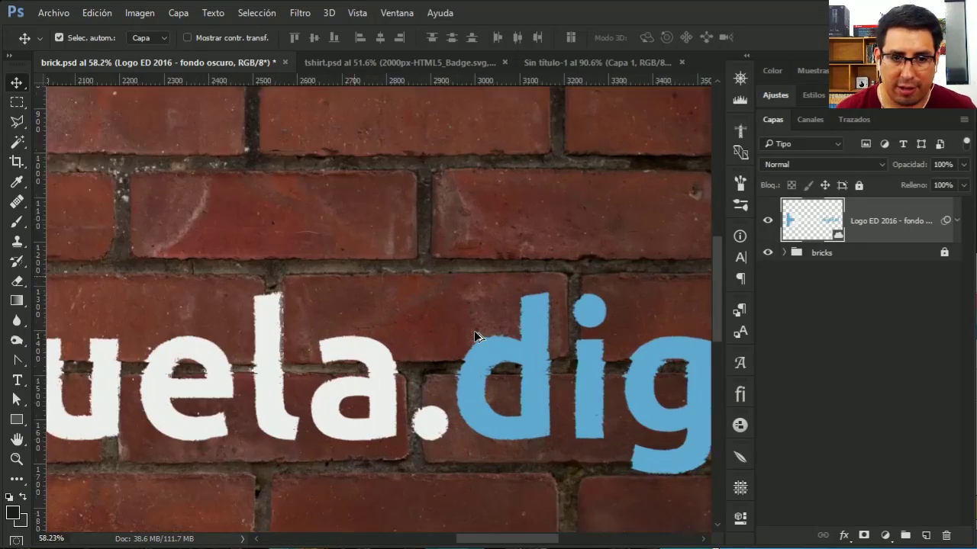
Step: Try Luz intensa, then set the logo layer's blend mode to Luz fuerte
{"action": "scroll", "coordinate": [474, 336], "scroll_direction": "up", "scroll_amount": 1}
{"action": "scroll", "coordinate": [474, 336], "scroll_direction": "down", "scroll_amount": 1}
{"action": "scroll", "coordinate": [475, 336], "scroll_direction": "down", "scroll_amount": 1}
{"action": "scroll", "coordinate": [474, 336], "scroll_direction": "down", "scroll_amount": 1}
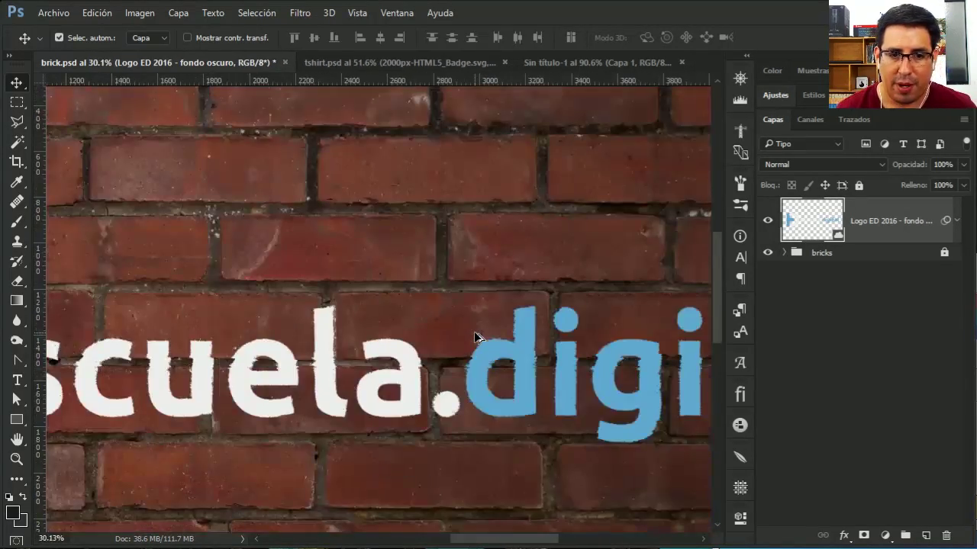
{"action": "scroll", "coordinate": [475, 336], "scroll_direction": "down", "scroll_amount": 2}
{"action": "scroll", "coordinate": [475, 336], "scroll_direction": "down", "scroll_amount": 1}
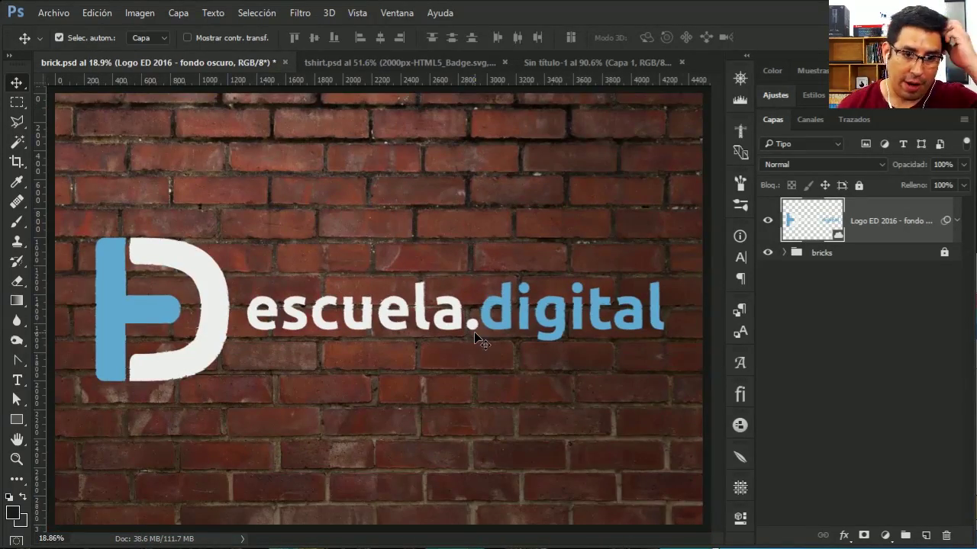
{"action": "left_click", "coordinate": [806, 165]}
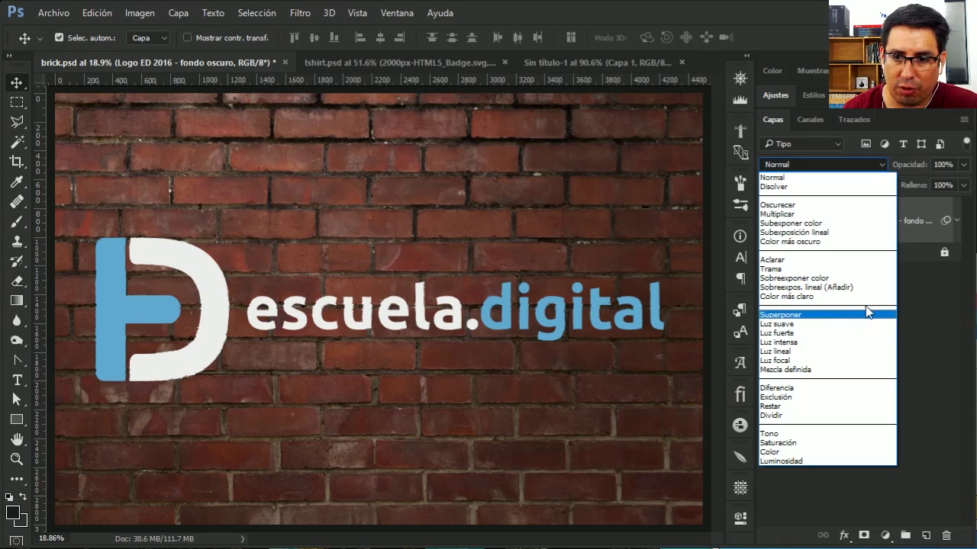
{"action": "left_click", "coordinate": [792, 343]}
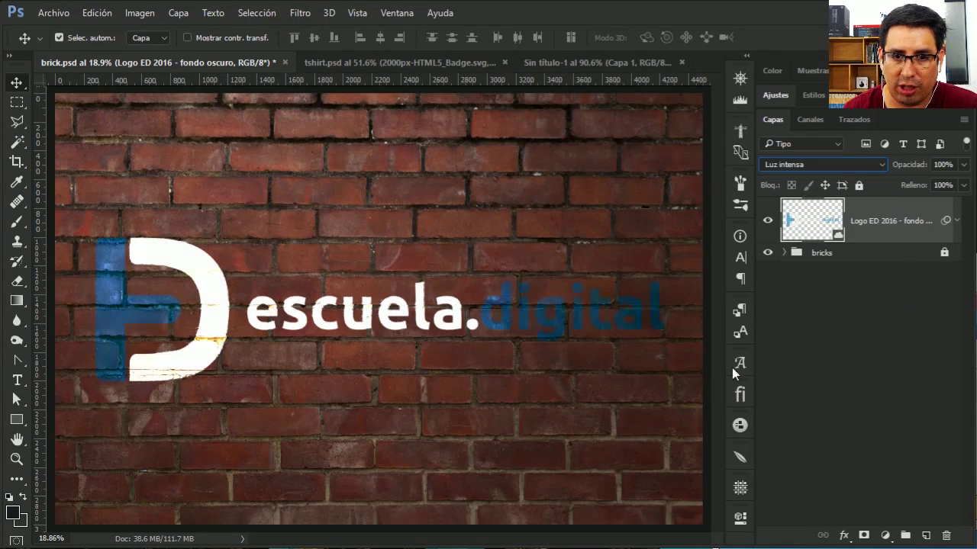
{"action": "left_click", "coordinate": [822, 165]}
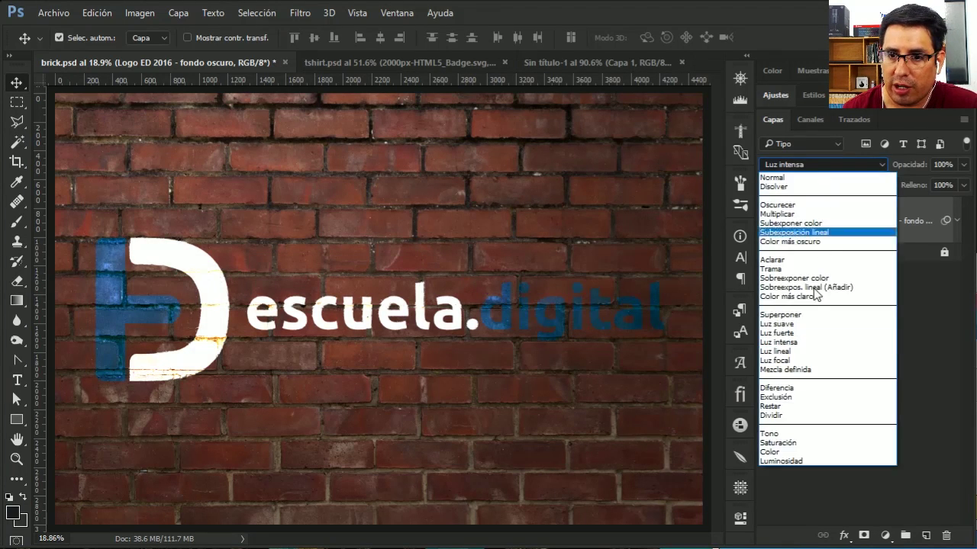
{"action": "left_click", "coordinate": [798, 334]}
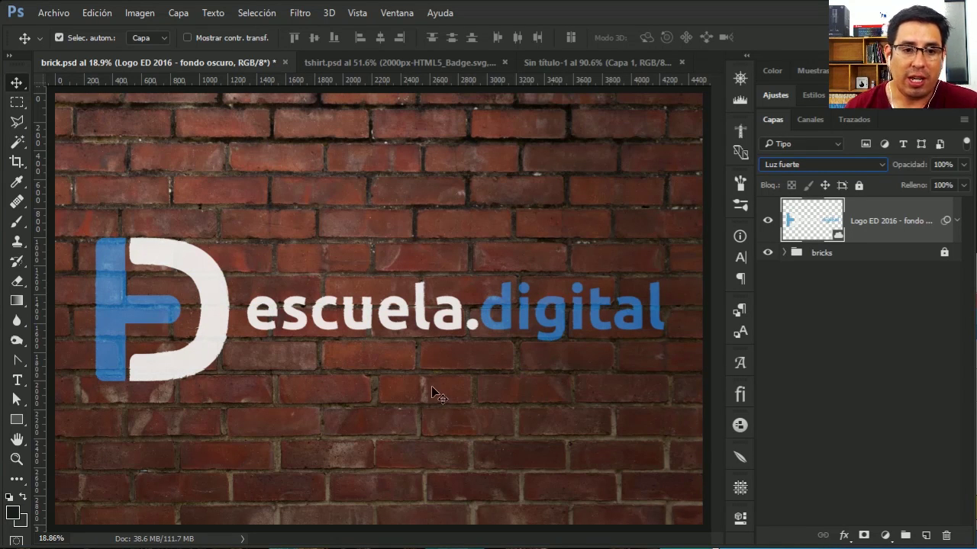
Step: Zoom in to check the blended logo, then reselect the Logo ED 2016 layer
{"action": "left_click", "coordinate": [402, 358]}
{"action": "scroll", "coordinate": [402, 359], "scroll_direction": "up", "scroll_amount": 1}
{"action": "scroll", "coordinate": [402, 359], "scroll_direction": "up", "scroll_amount": 1}
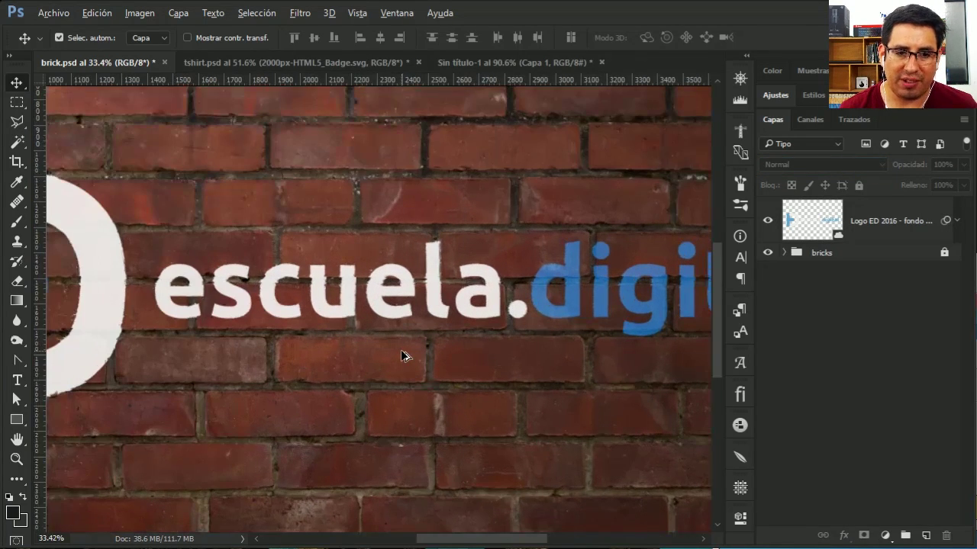
{"action": "scroll", "coordinate": [548, 323], "scroll_direction": "right", "scroll_amount": 3}
{"action": "scroll", "coordinate": [480, 279], "scroll_direction": "right", "scroll_amount": 2}
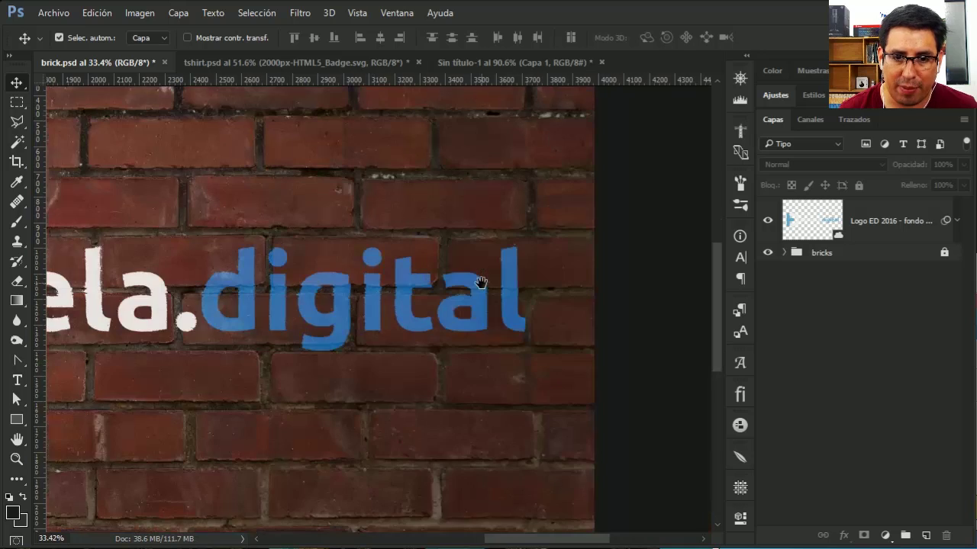
{"action": "scroll", "coordinate": [510, 348], "scroll_direction": "up", "scroll_amount": 1}
{"action": "scroll", "coordinate": [516, 259], "scroll_direction": "up", "scroll_amount": 1}
{"action": "scroll", "coordinate": [496, 294], "scroll_direction": "up", "scroll_amount": 1}
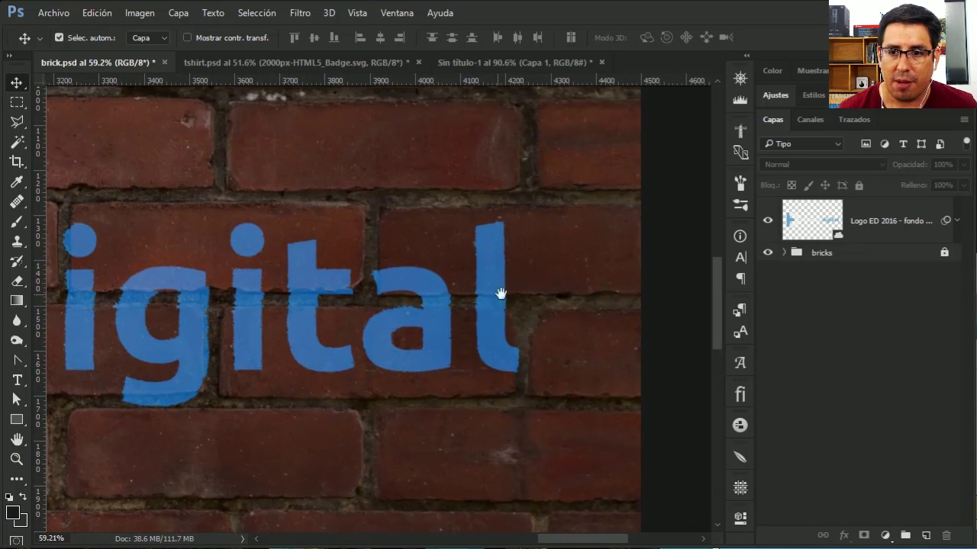
{"action": "left_click", "coordinate": [893, 220]}
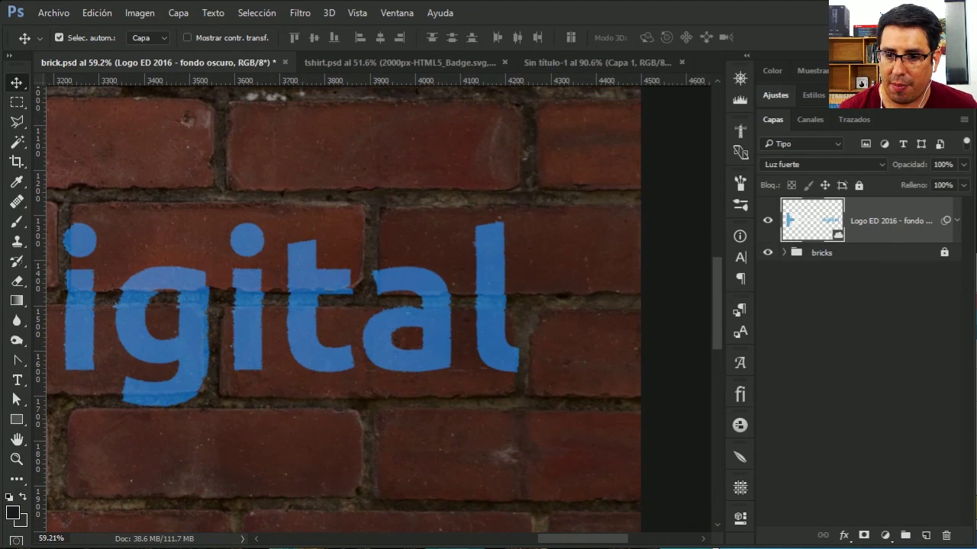
Step: Add a layer mask to the logo and pick a splatter brush around 156 px
{"action": "left_click", "coordinate": [863, 536]}
{"action": "key", "text": "b"}
{"action": "left_click", "coordinate": [82, 37]}
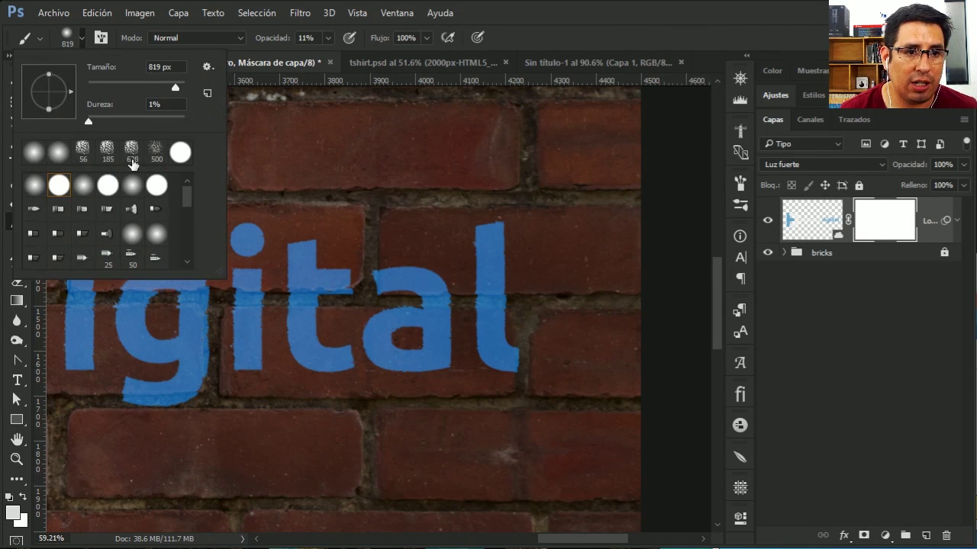
{"action": "left_click", "coordinate": [155, 153]}
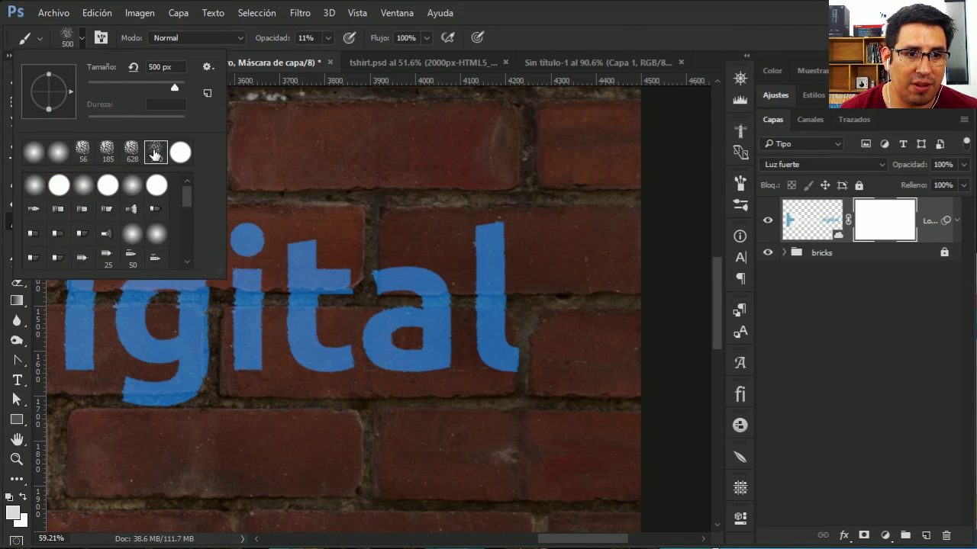
{"action": "right_click", "coordinate": [436, 229], "text": "alt"}
{"action": "right_click", "coordinate": [466, 237], "text": "alt"}
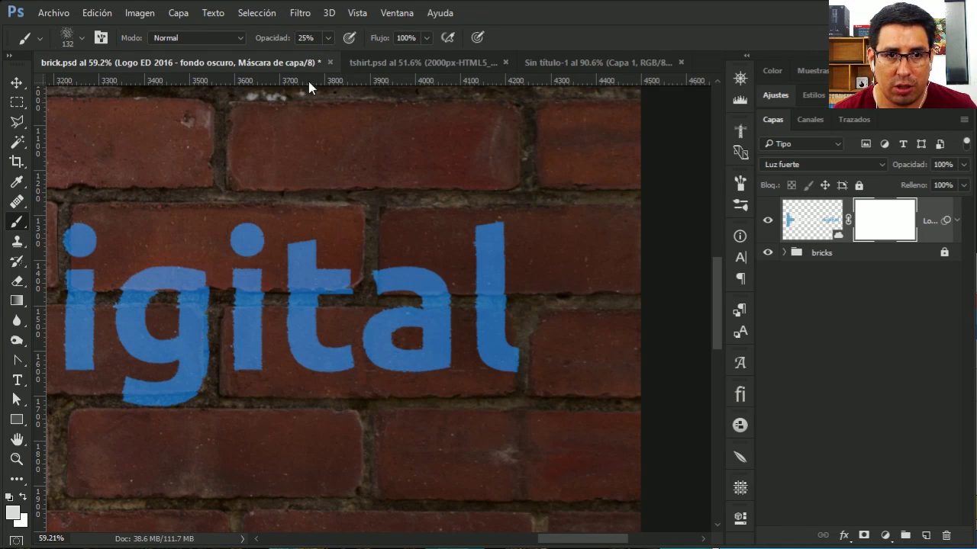
{"action": "right_click", "coordinate": [393, 228], "text": "alt"}
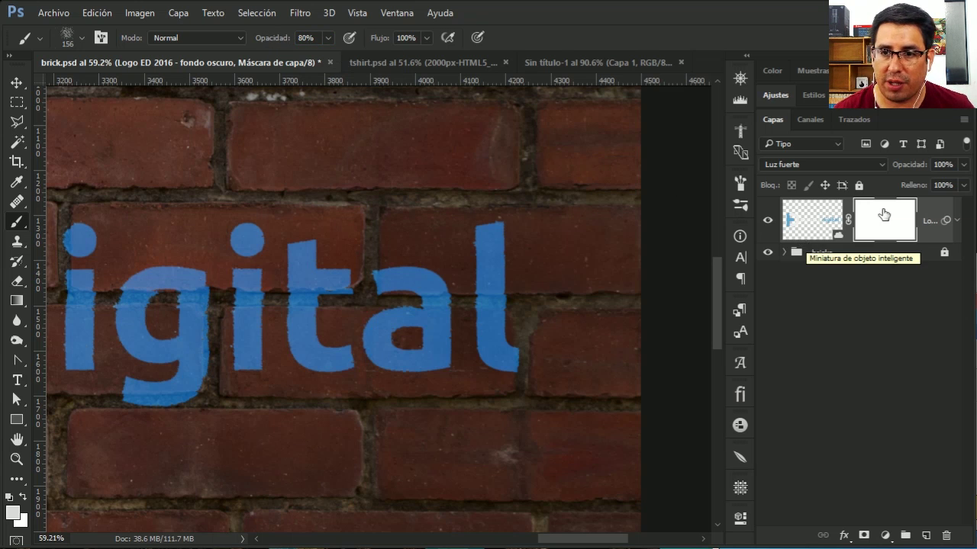
Step: Paint black speckles on the mask to wear away parts of the "l" and "a"
{"action": "key", "text": "d"}
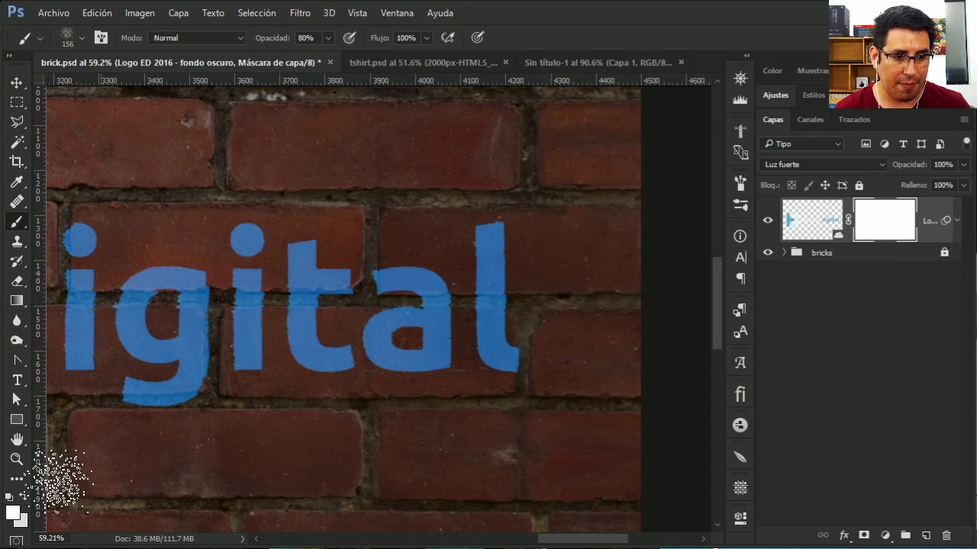
{"action": "key", "text": "x"}
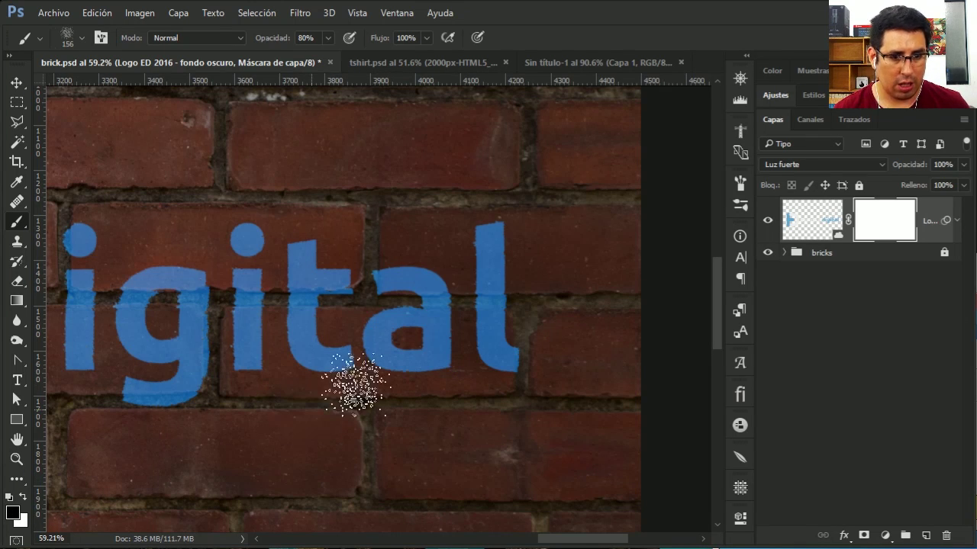
{"action": "right_click", "coordinate": [521, 290], "text": "alt"}
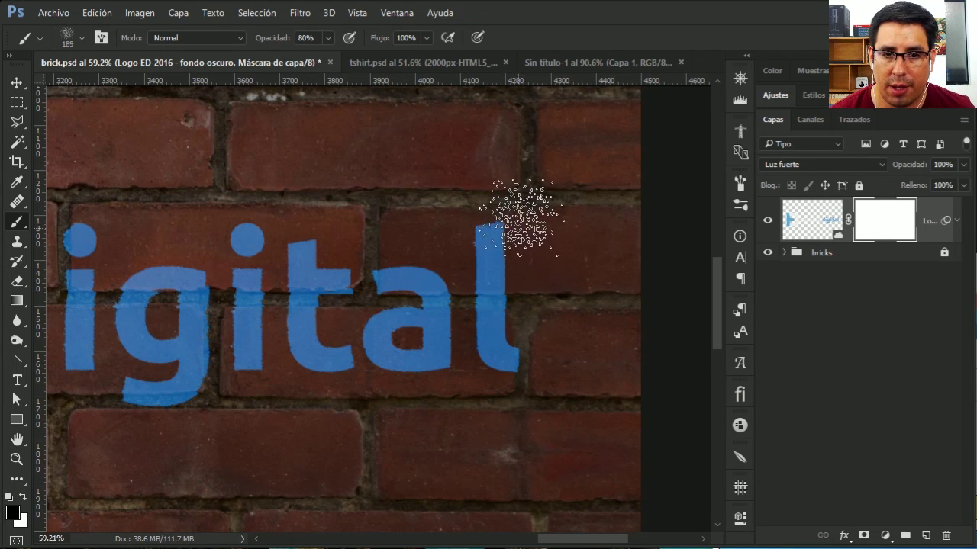
{"action": "left_click", "coordinate": [493, 233]}
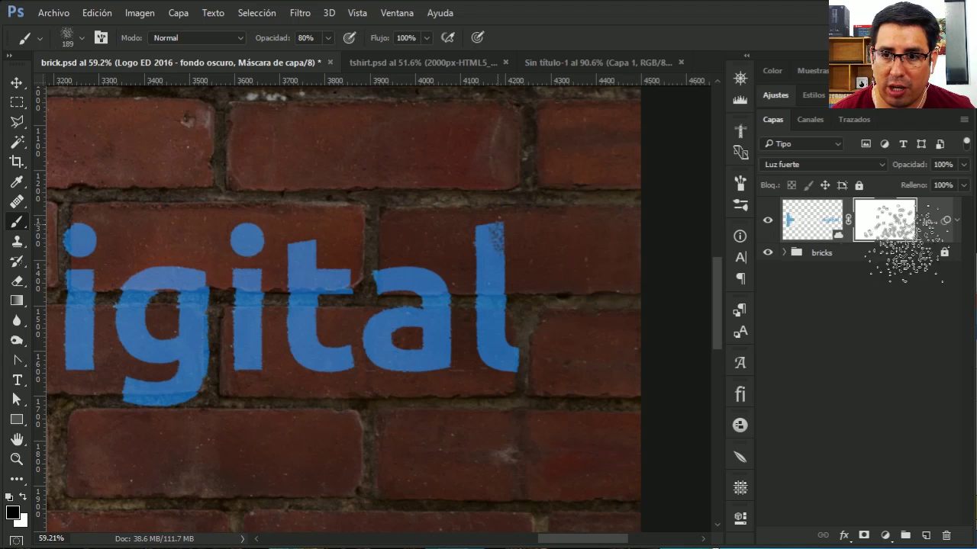
{"action": "left_click_drag", "start_coordinate": [524, 273], "coordinate": [484, 229]}
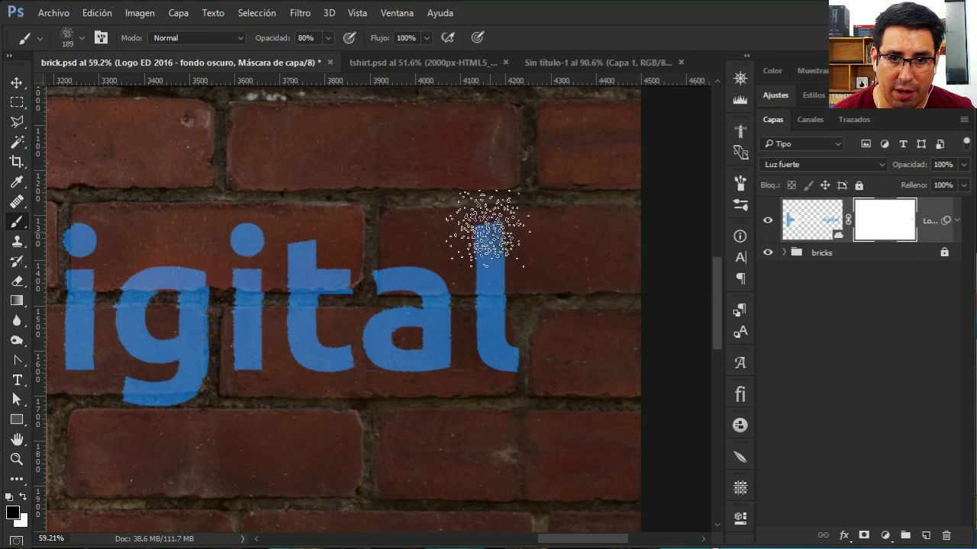
{"action": "left_click_drag", "start_coordinate": [519, 359], "coordinate": [519, 306]}
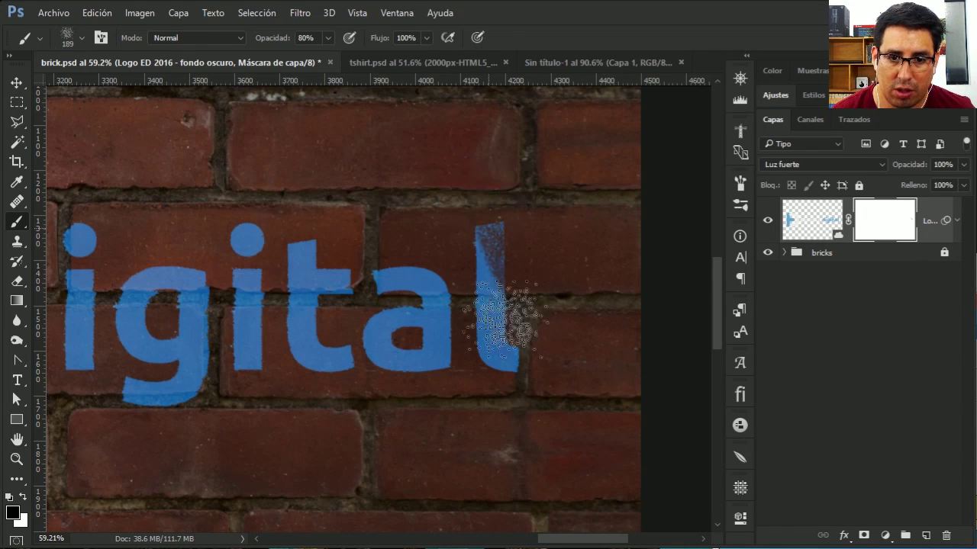
{"action": "mouse_move", "coordinate": [427, 298]}
{"action": "left_mouse_down"}
{"action": "mouse_move", "coordinate": [443, 360]}
{"action": "mouse_move", "coordinate": [387, 272]}
{"action": "mouse_move", "coordinate": [443, 339]}
{"action": "left_mouse_up"}
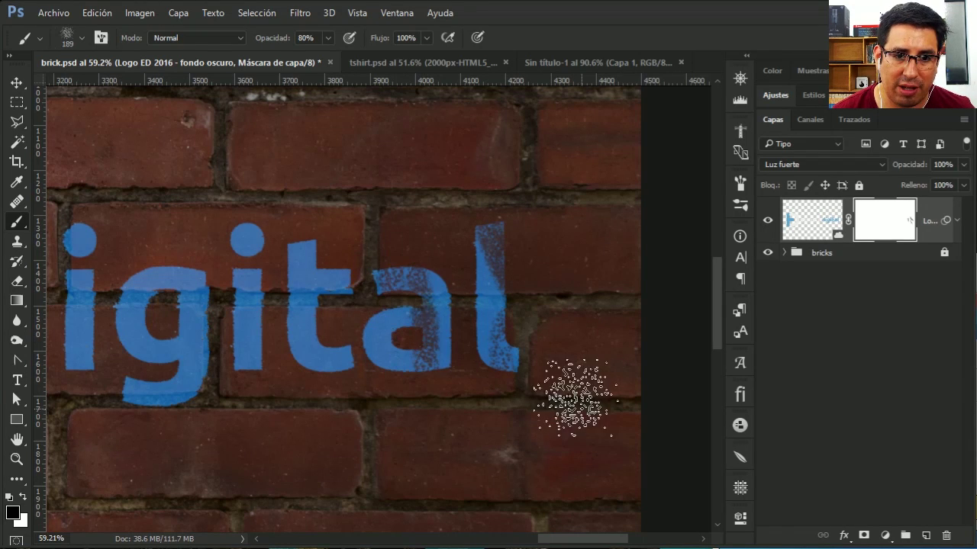
{"action": "key", "text": "ctrl+z"}
{"action": "left_click_drag", "start_coordinate": [391, 344], "coordinate": [420, 282]}
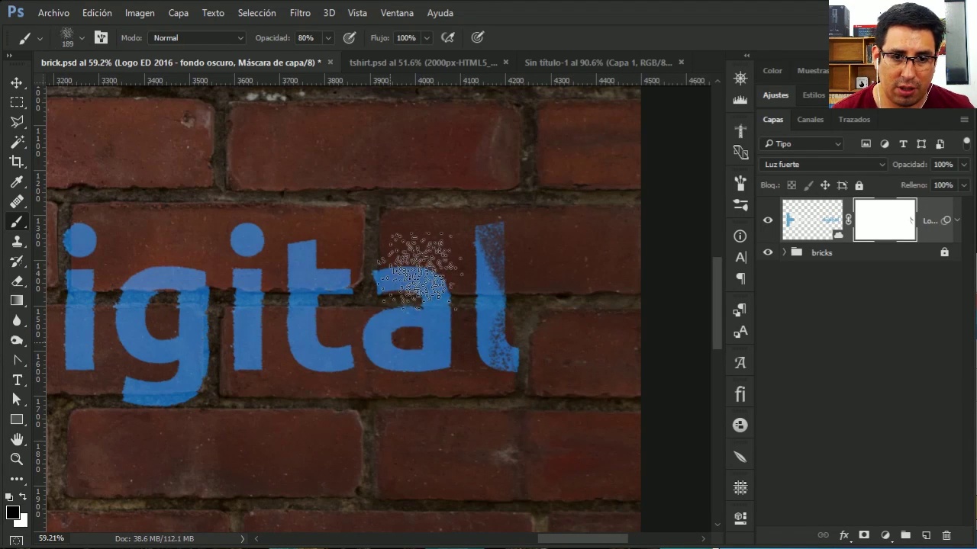
{"action": "left_click_drag", "start_coordinate": [384, 423], "coordinate": [431, 430]}
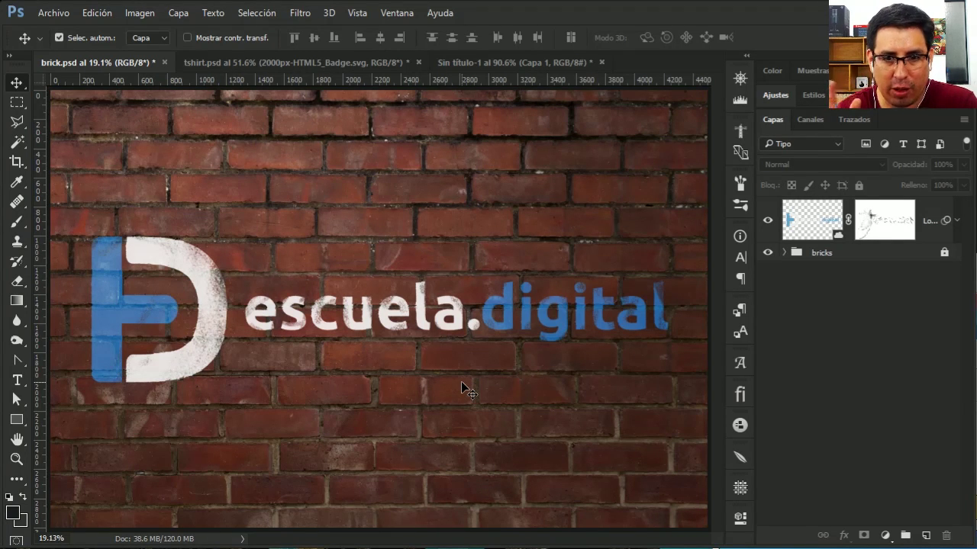
Step: Lower the logo layer's opacity to 90% and switch to tshirt.psd
{"action": "left_click", "coordinate": [812, 216]}
{"action": "left_click_drag", "start_coordinate": [915, 172], "coordinate": [911, 174]}
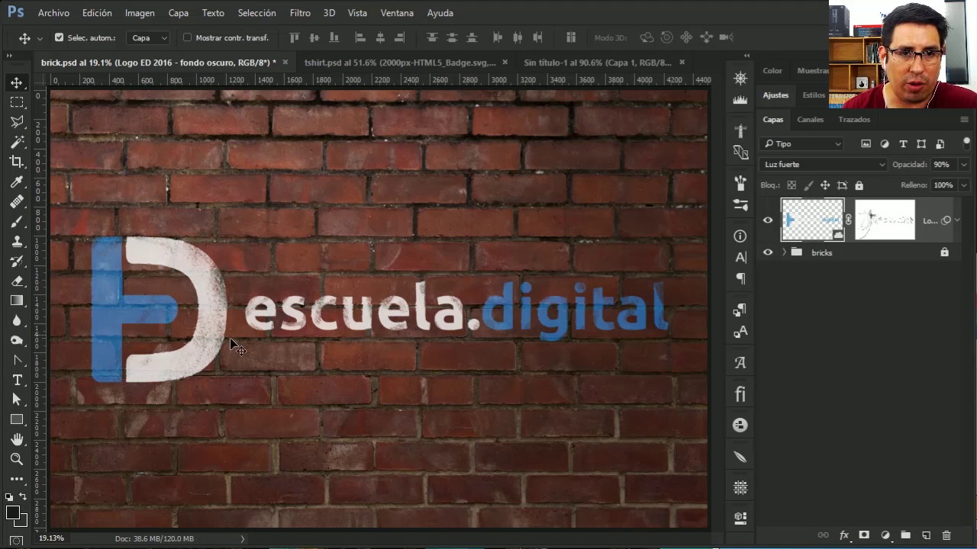
{"action": "left_click", "coordinate": [370, 62]}
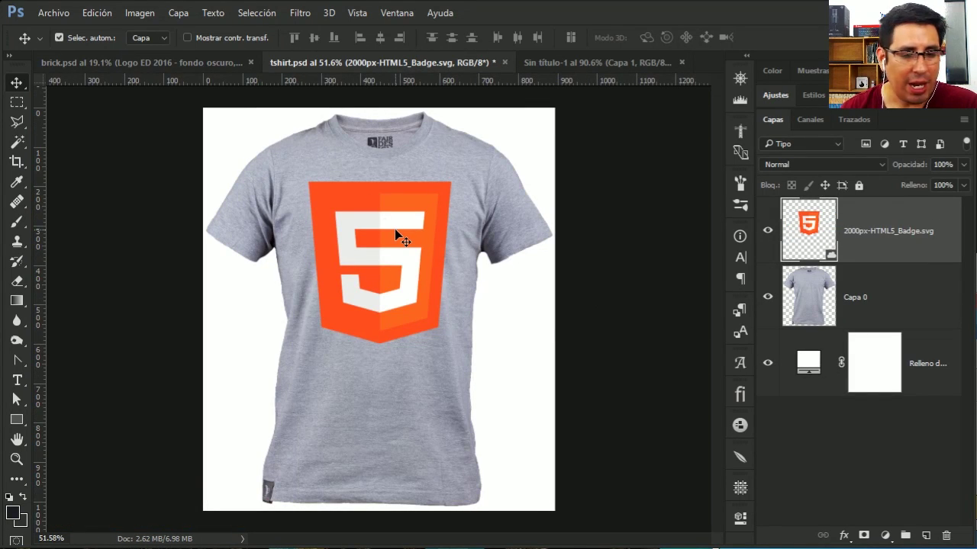
Step: Duplicate Capa 0 via Capa > Duplicar capa into a new document named tshirt-map
{"action": "left_click", "coordinate": [856, 298]}
{"action": "right_click", "coordinate": [892, 296]}
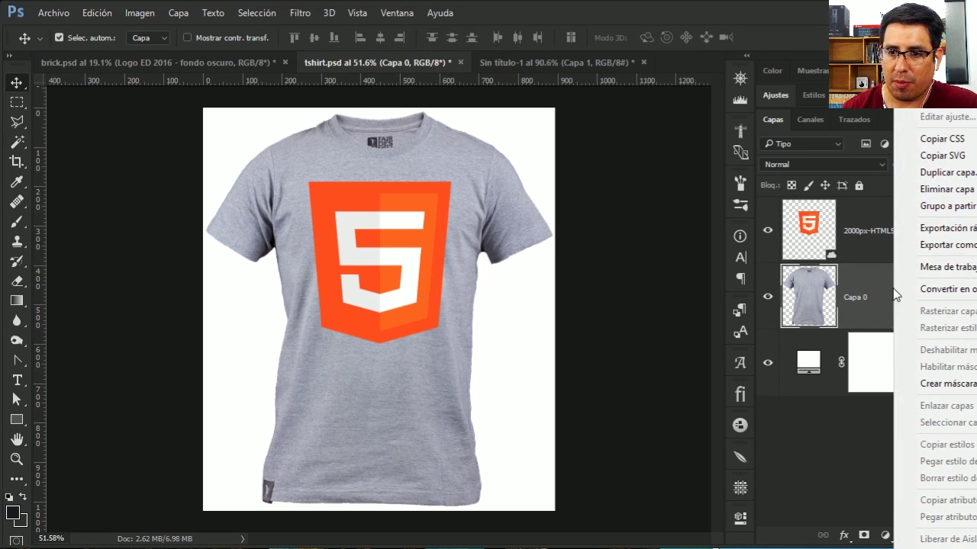
{"action": "left_click", "coordinate": [828, 296]}
{"action": "left_click", "coordinate": [176, 13]}
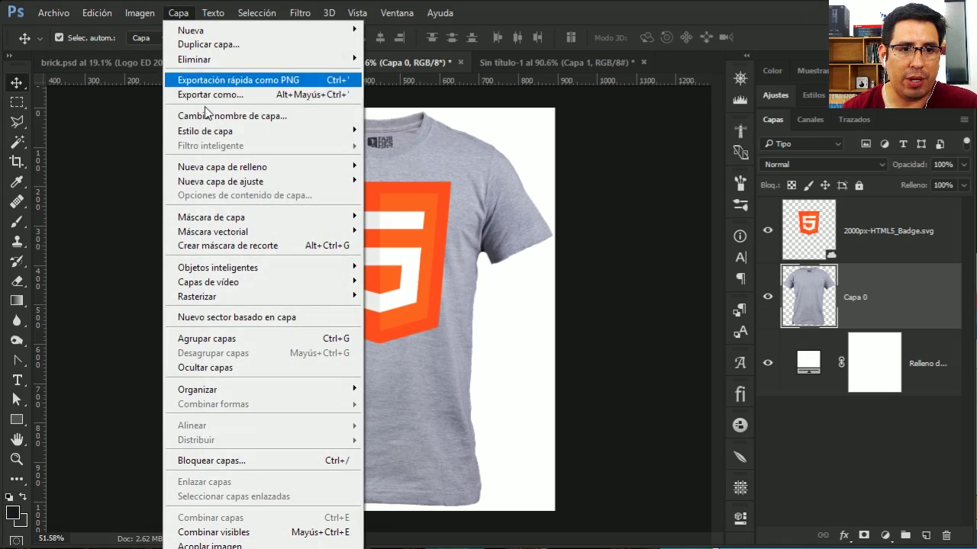
{"action": "left_click", "coordinate": [336, 44]}
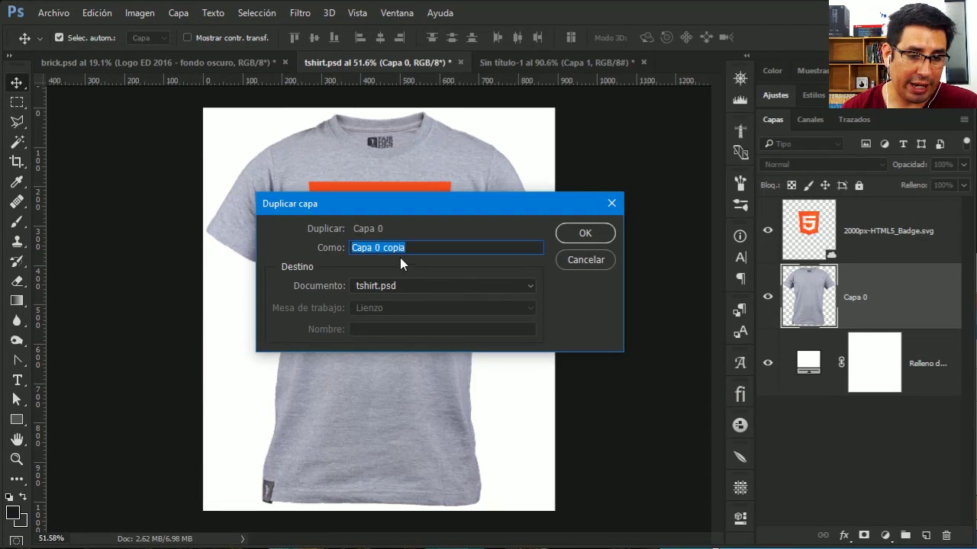
{"action": "left_click", "coordinate": [419, 286]}
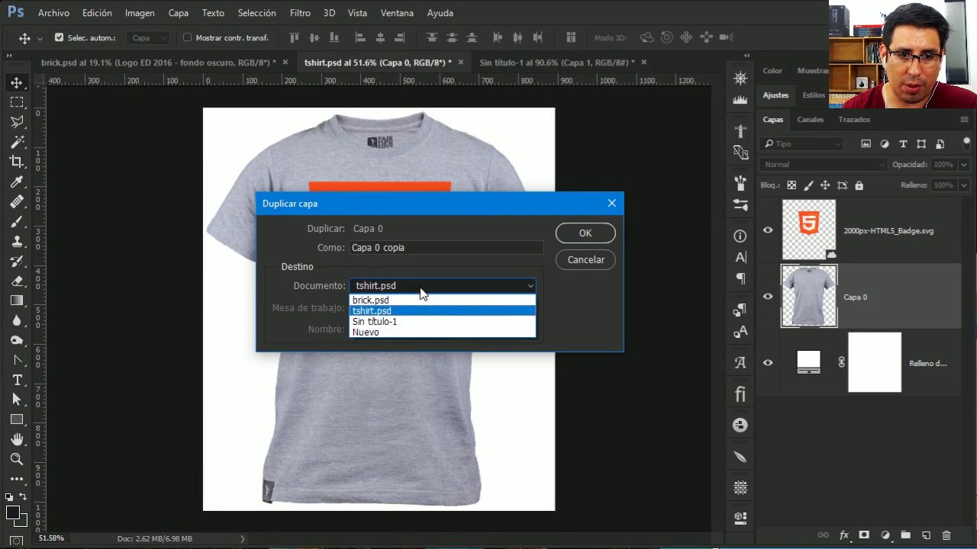
{"action": "left_click", "coordinate": [375, 332]}
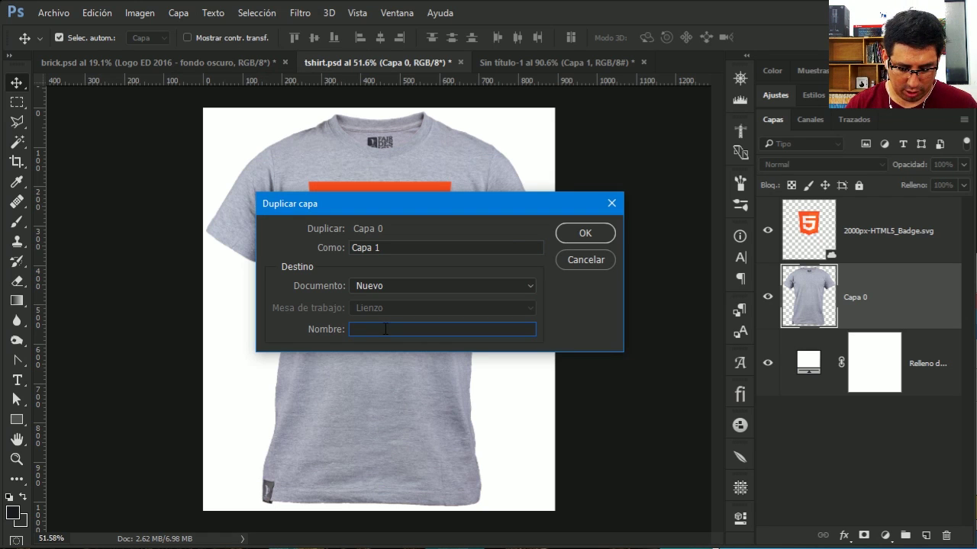
{"action": "type", "text": "tshirt-map"}
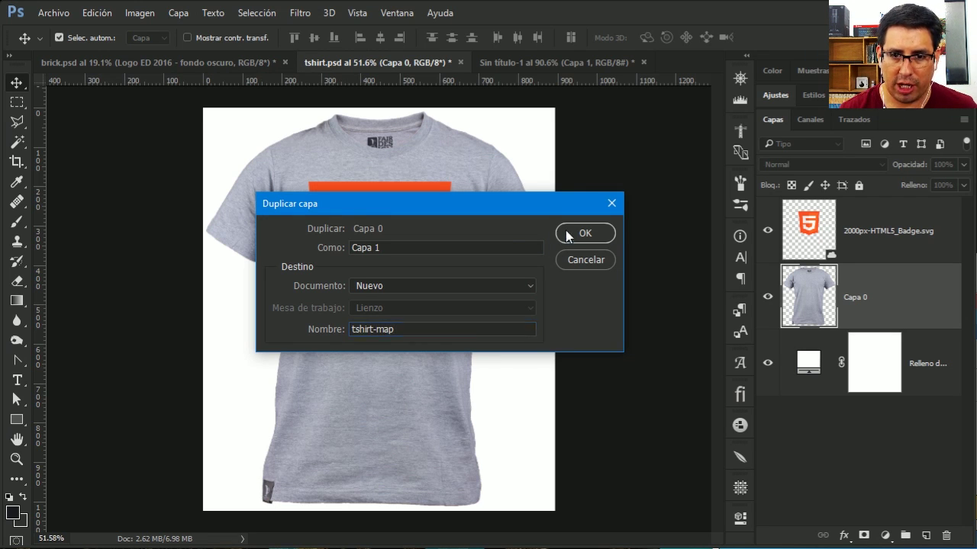
{"action": "left_click", "coordinate": [567, 237]}
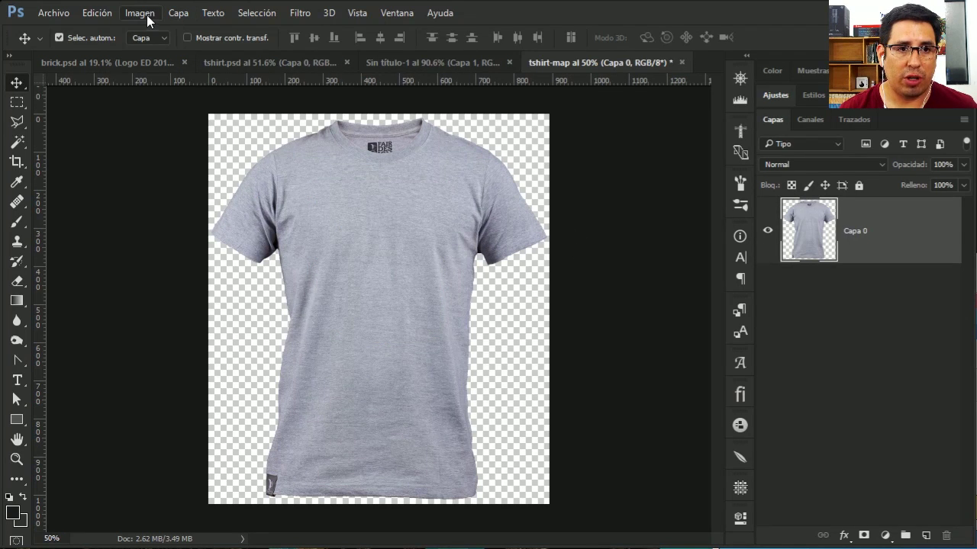
Step: Convert tshirt-map to grayscale and apply Levels of 72 / 0.73 / 198 for contrast
{"action": "left_click", "coordinate": [147, 14]}
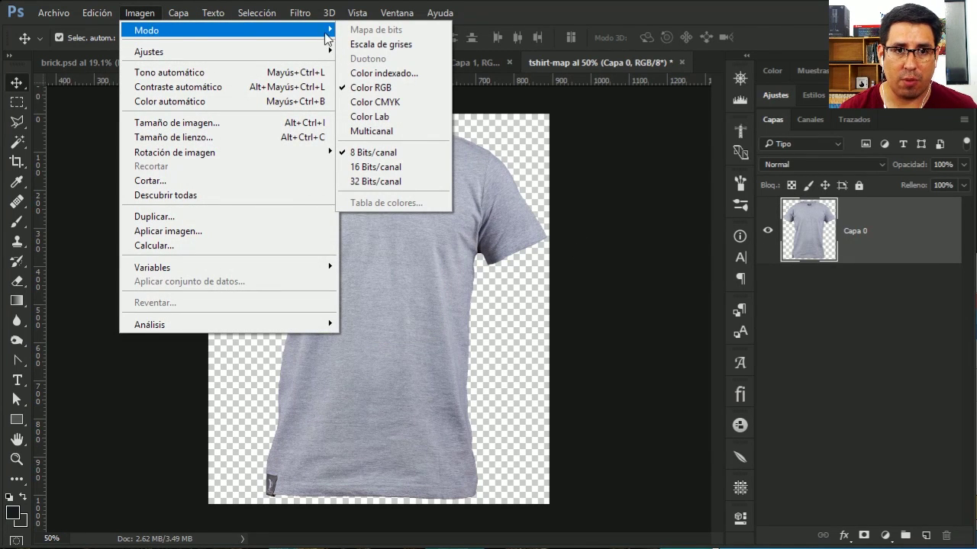
{"action": "left_click", "coordinate": [385, 44]}
{"action": "left_click", "coordinate": [687, 326]}
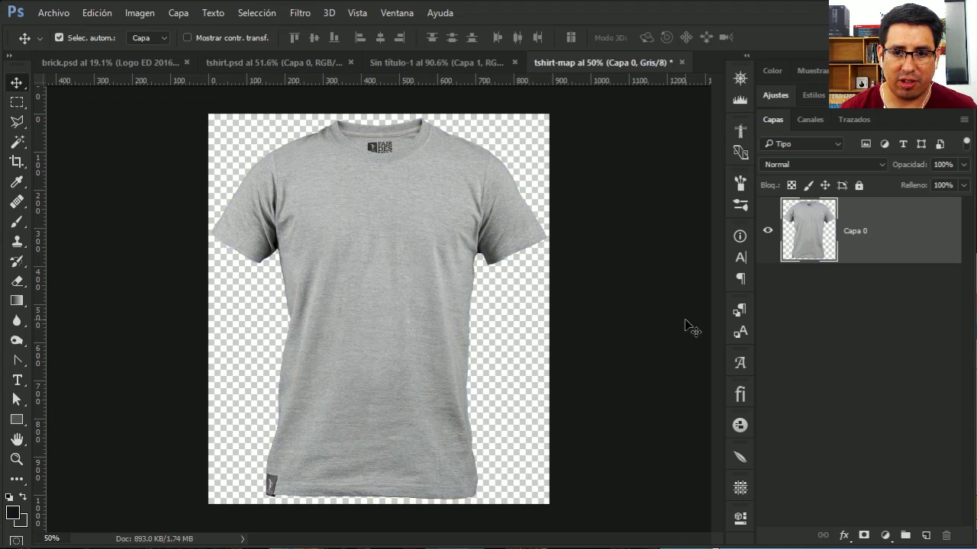
{"action": "key", "text": "ctrl+l"}
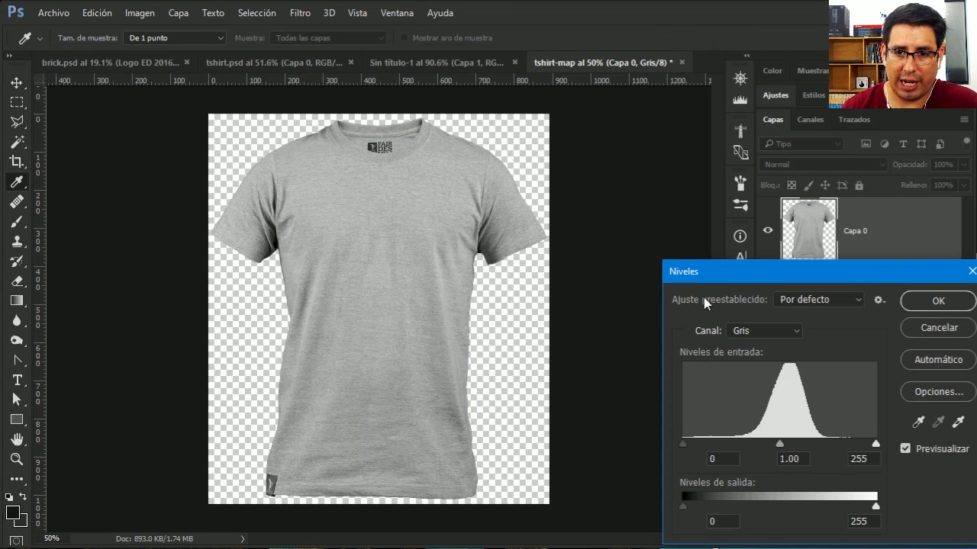
{"action": "left_click_drag", "start_coordinate": [727, 280], "coordinate": [605, 211]}
{"action": "left_click_drag", "start_coordinate": [560, 375], "coordinate": [600, 373]}
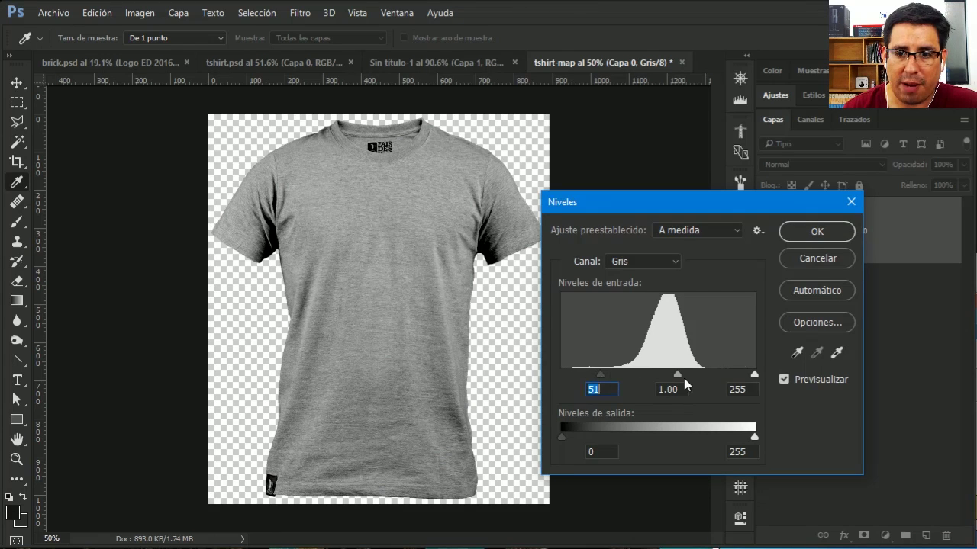
{"action": "left_click_drag", "start_coordinate": [740, 375], "coordinate": [711, 377]}
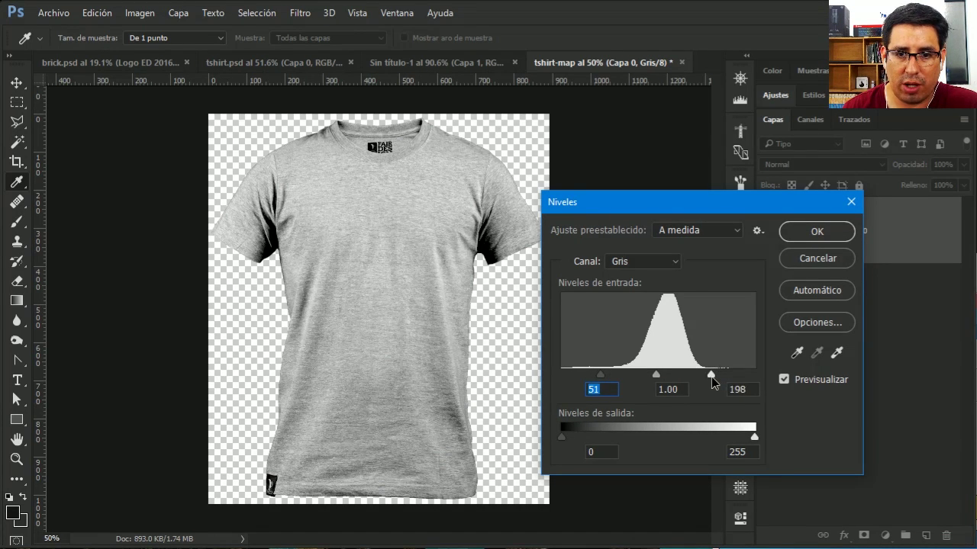
{"action": "left_click_drag", "start_coordinate": [601, 374], "coordinate": [681, 378]}
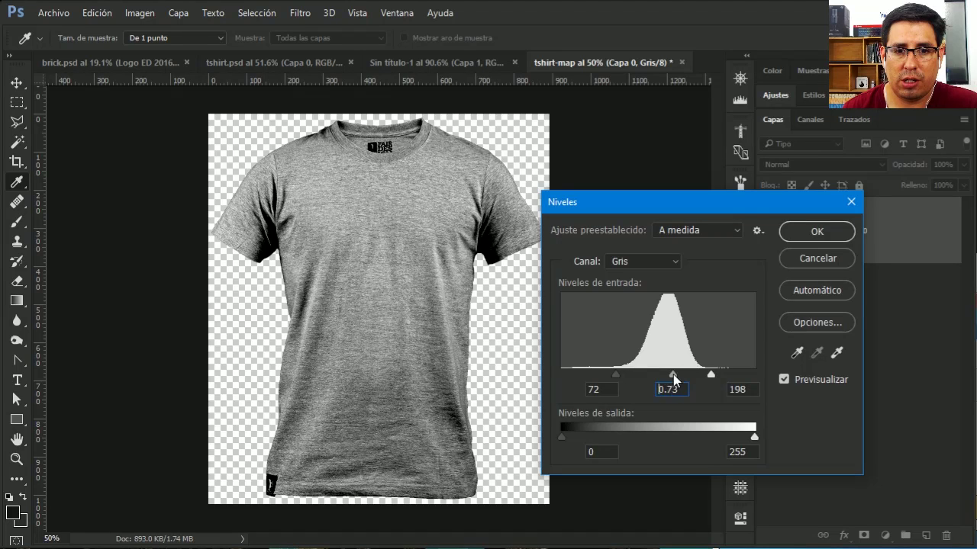
{"action": "left_click", "coordinate": [820, 236]}
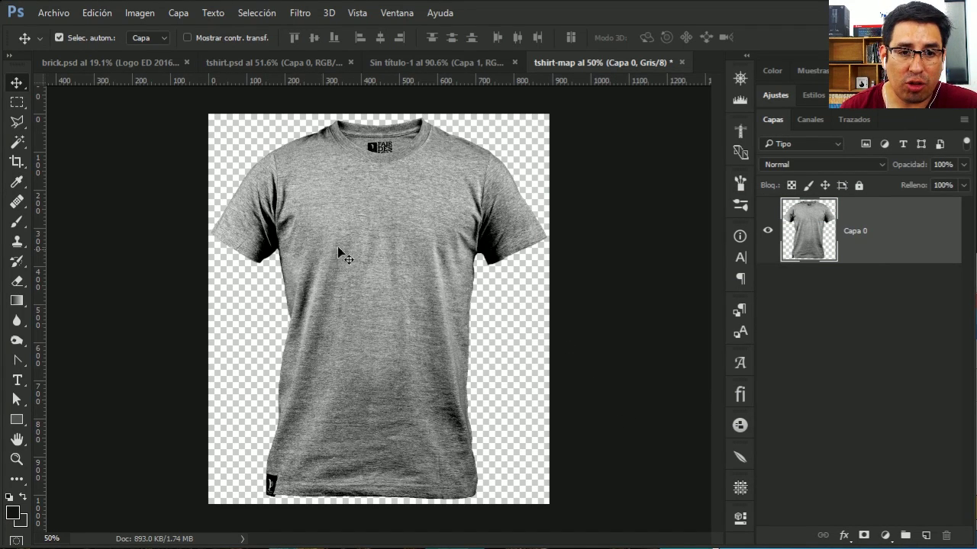
Step: Soften the map with a 1-pixel Gaussian blur
{"action": "left_click", "coordinate": [305, 14]}
{"action": "mouse_move", "coordinate": [322, 180]}
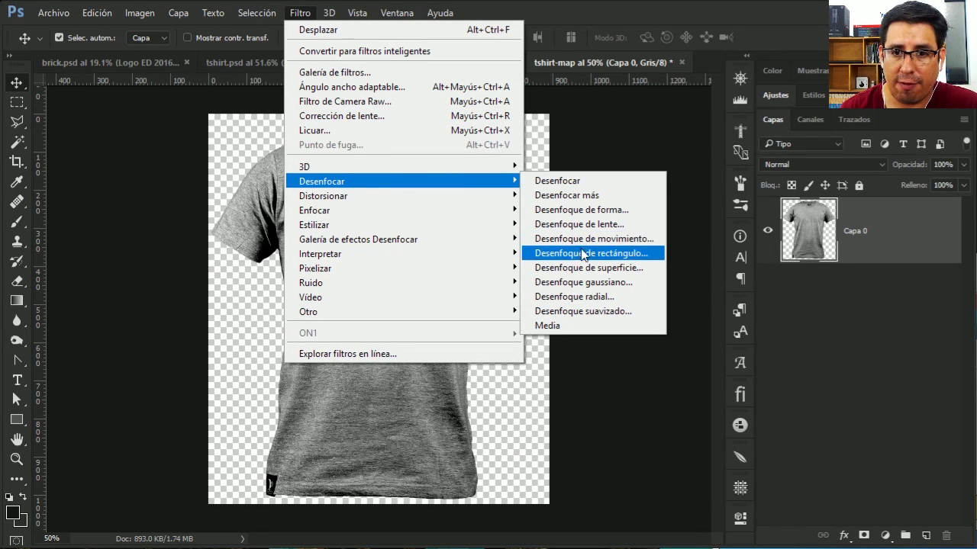
{"action": "left_click", "coordinate": [584, 283]}
{"action": "double_click", "coordinate": [563, 410]}
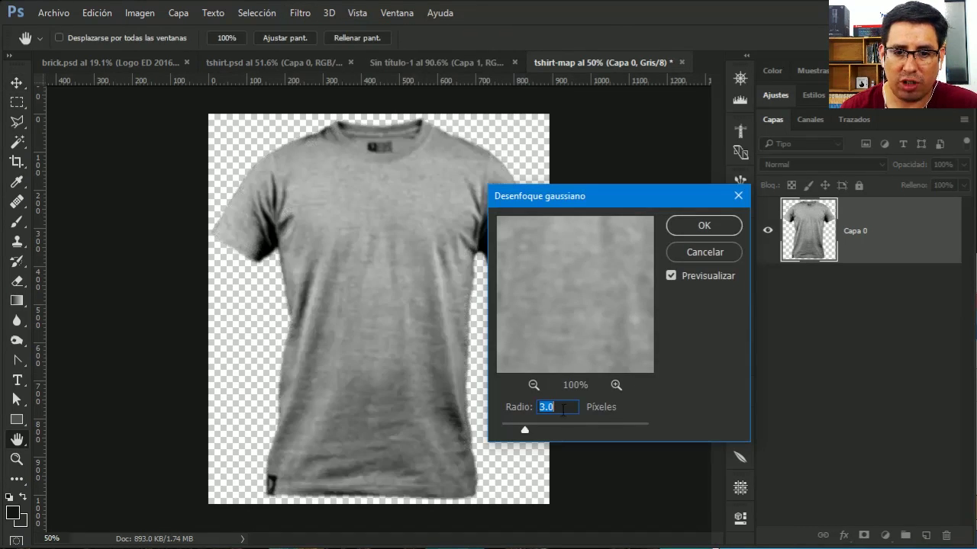
{"action": "type", "text": "1"}
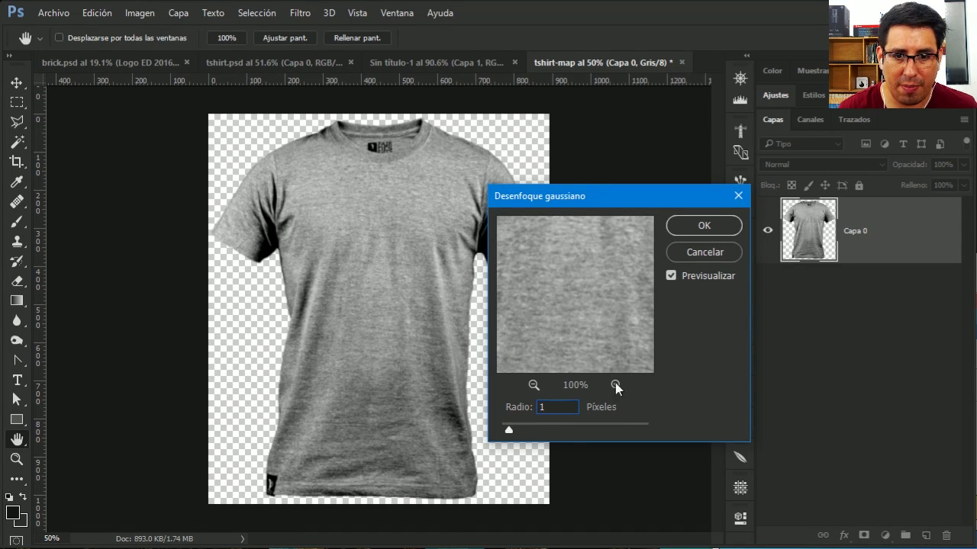
{"action": "left_click", "coordinate": [705, 225]}
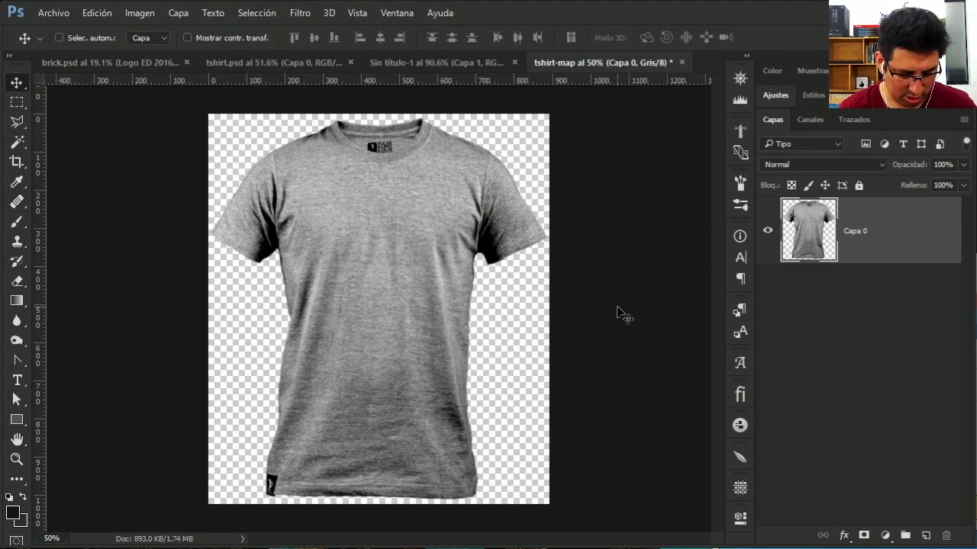
Step: Save the map as tshirt-map.psd, then return to tshirt.psd with the HTML5 badge layer selected
{"action": "key", "text": "ctrl+shift+s"}
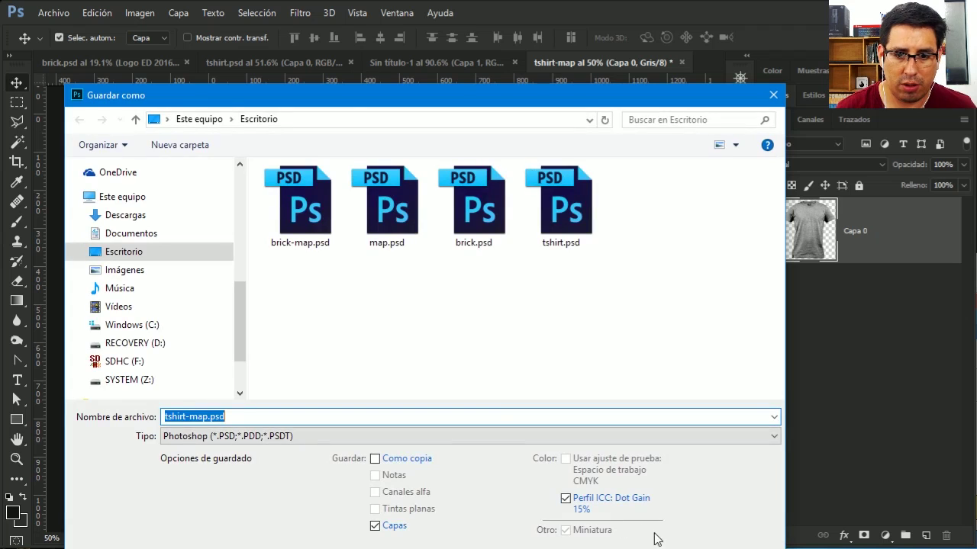
{"action": "key", "text": "Return"}
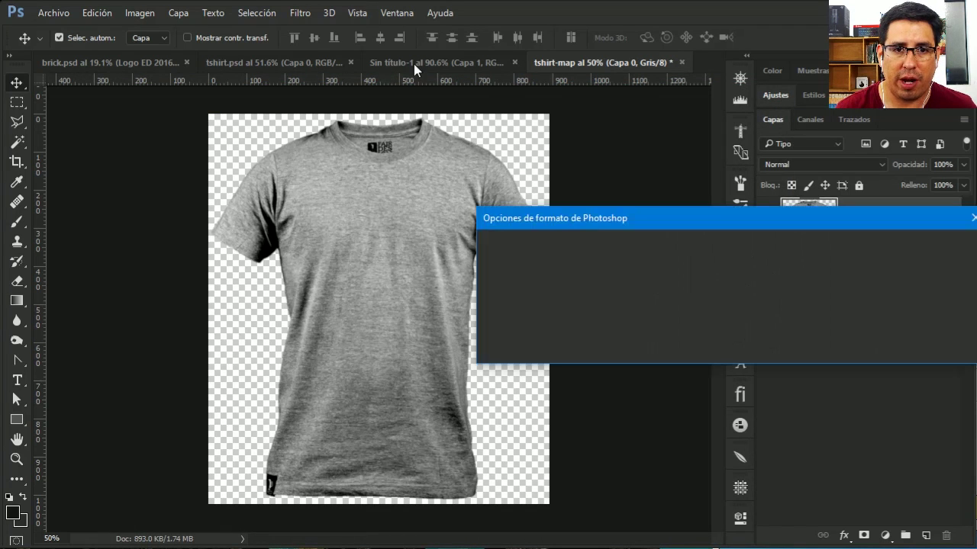
{"action": "left_click", "coordinate": [946, 246]}
{"action": "left_click", "coordinate": [283, 57]}
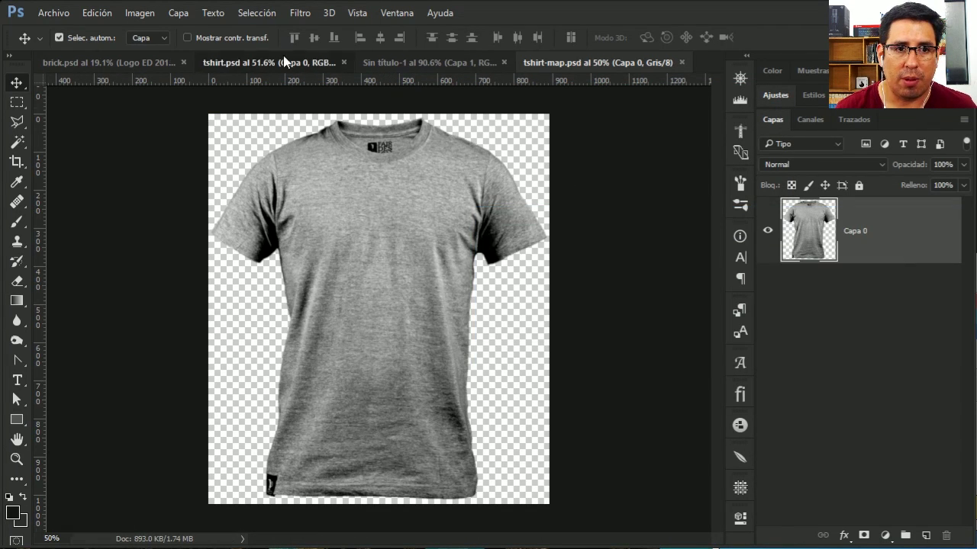
{"action": "left_click", "coordinate": [883, 236]}
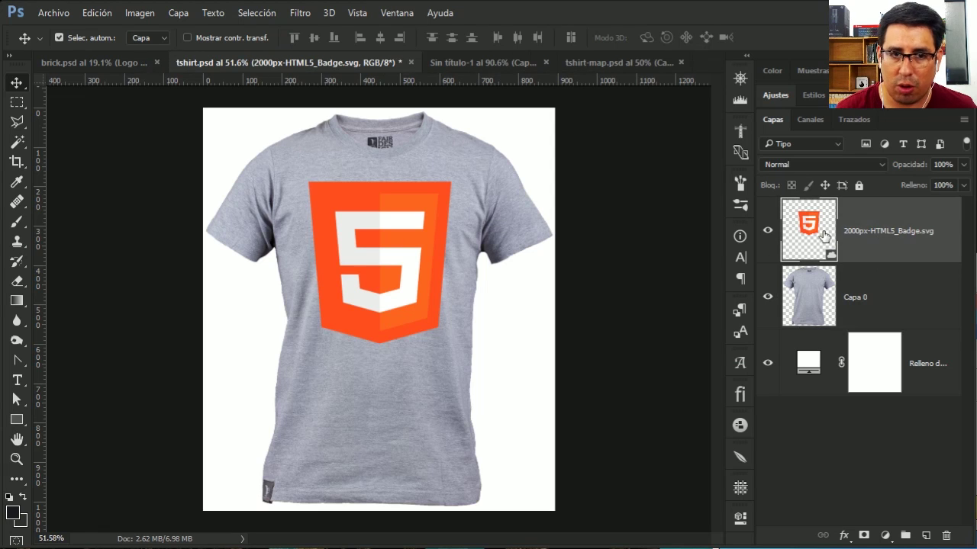
Step: Apply Displace with scales 5 and 15 to the HTML5 badge, using tshirt-map.psd as the map
{"action": "left_click", "coordinate": [140, 13]}
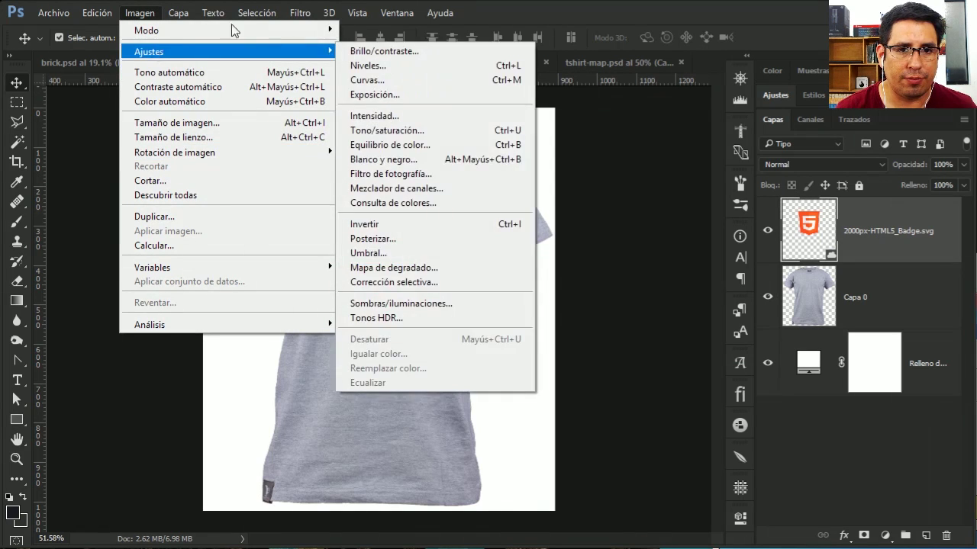
{"action": "mouse_move", "coordinate": [300, 13]}
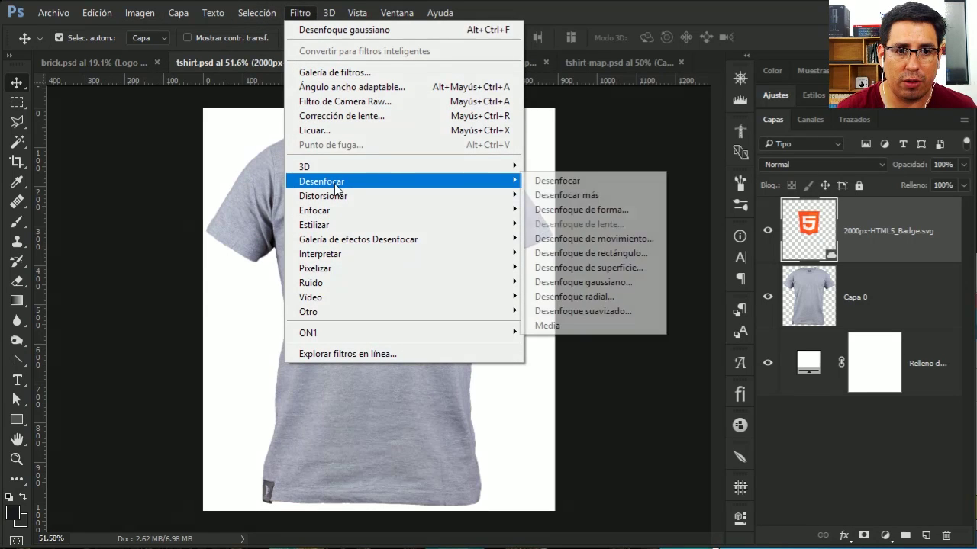
{"action": "mouse_move", "coordinate": [323, 196]}
{"action": "left_click", "coordinate": [549, 210]}
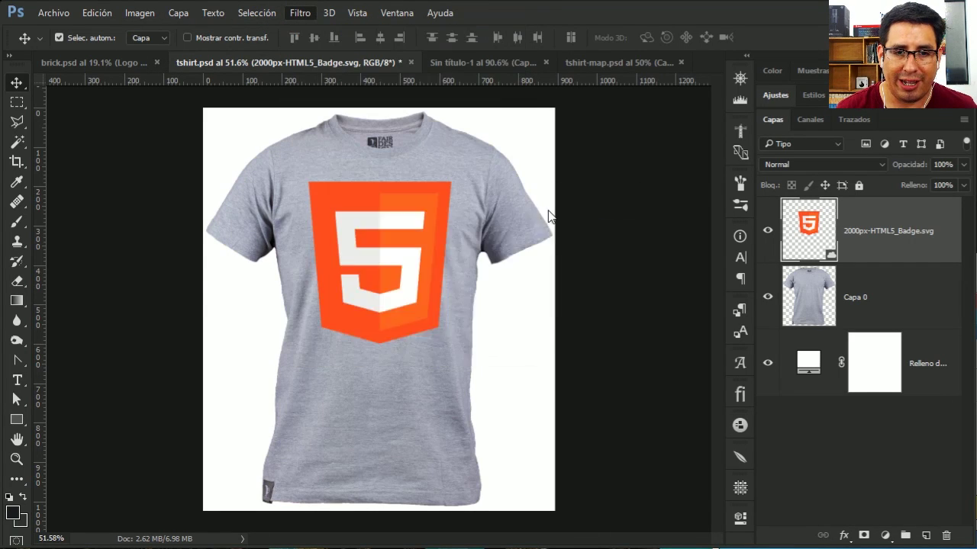
{"action": "left_click_drag", "start_coordinate": [504, 222], "coordinate": [566, 216]}
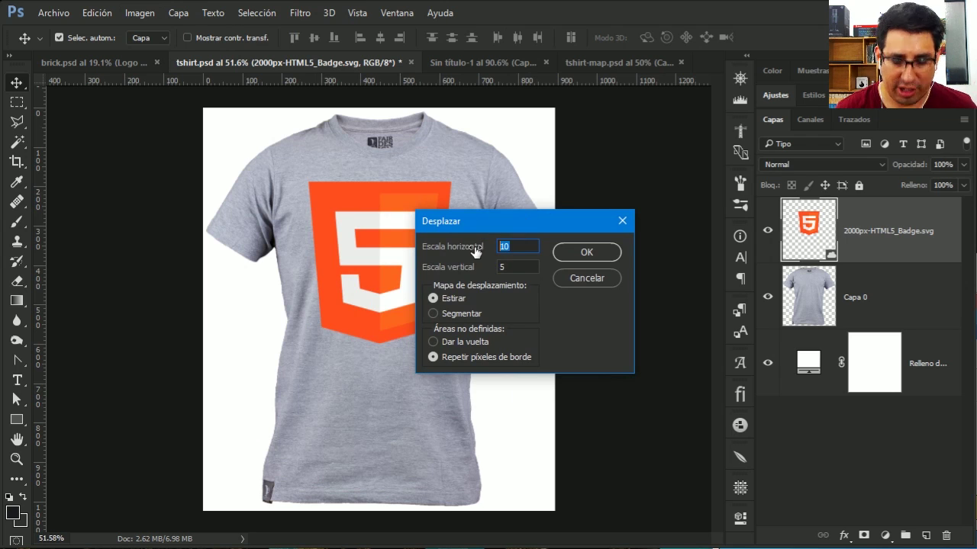
{"action": "type", "text": "5"}
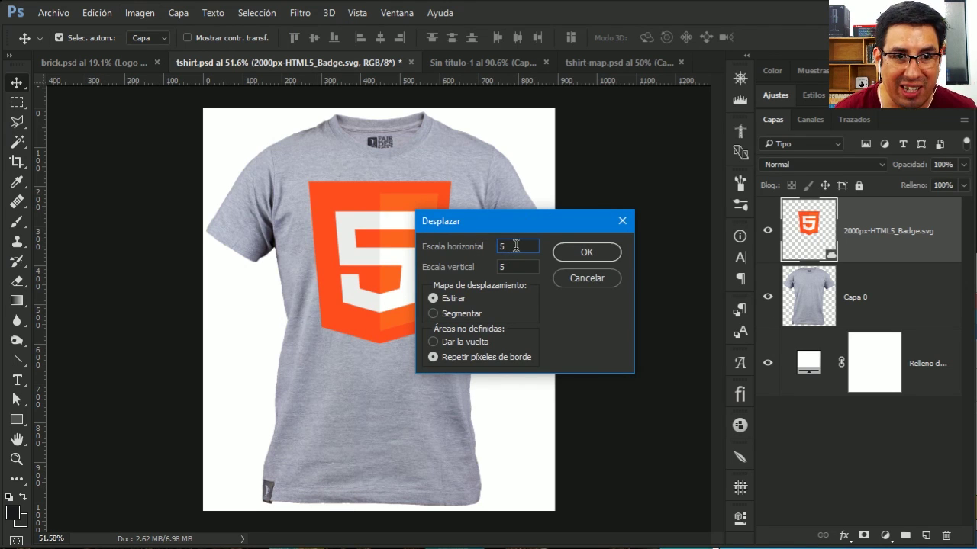
{"action": "key", "text": "Tab"}
{"action": "type", "text": "10"}
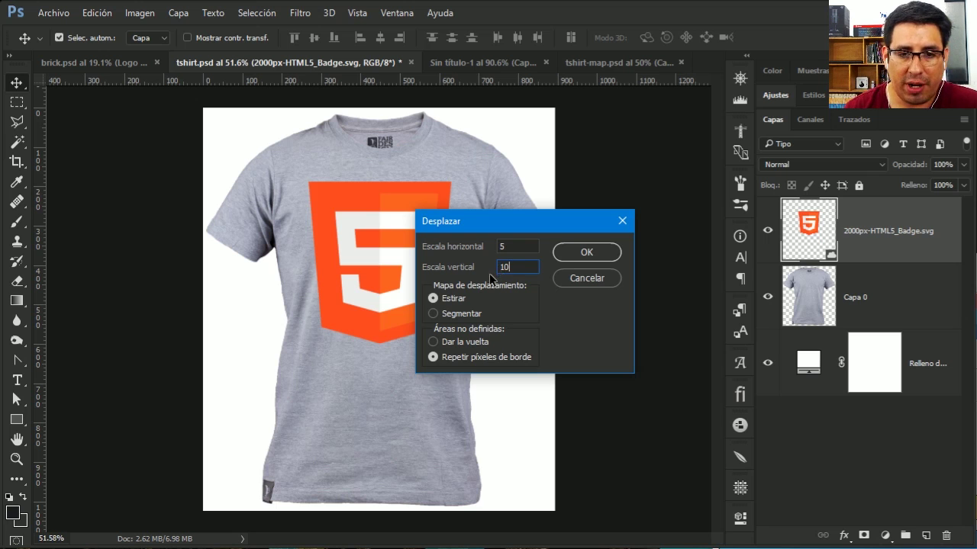
{"action": "double_click", "coordinate": [499, 268]}
{"action": "type", "text": "5"}
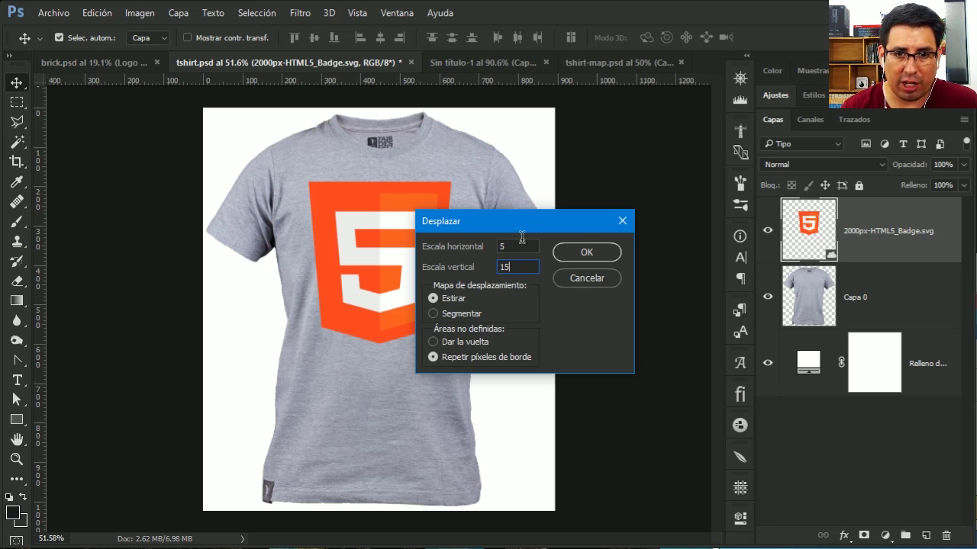
{"action": "left_click_drag", "start_coordinate": [527, 226], "coordinate": [608, 228]}
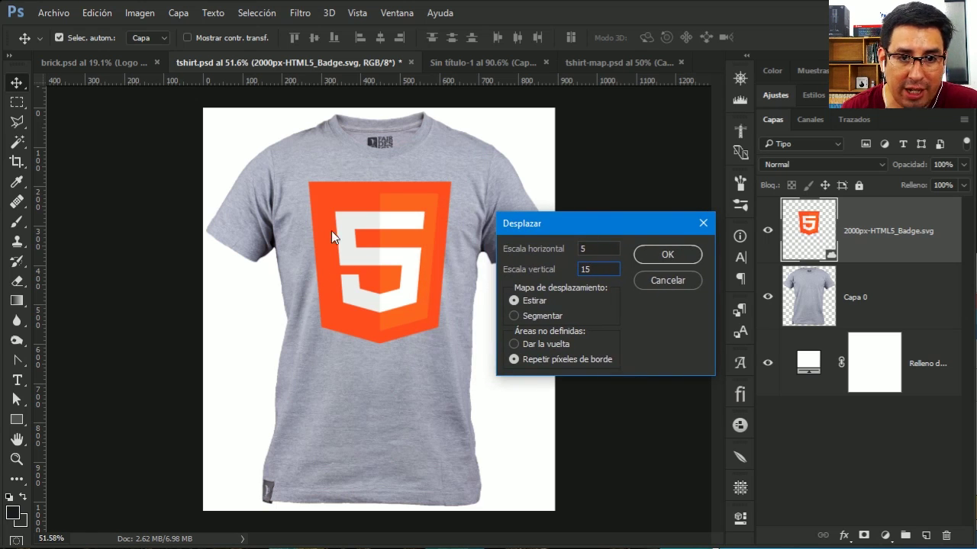
{"action": "left_click", "coordinate": [669, 256]}
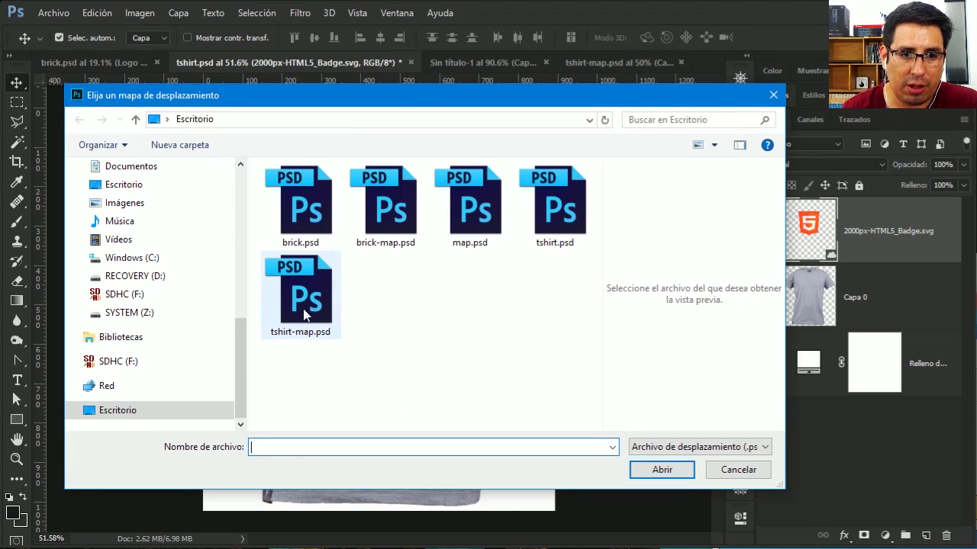
{"action": "left_click", "coordinate": [306, 311]}
{"action": "left_click", "coordinate": [657, 471]}
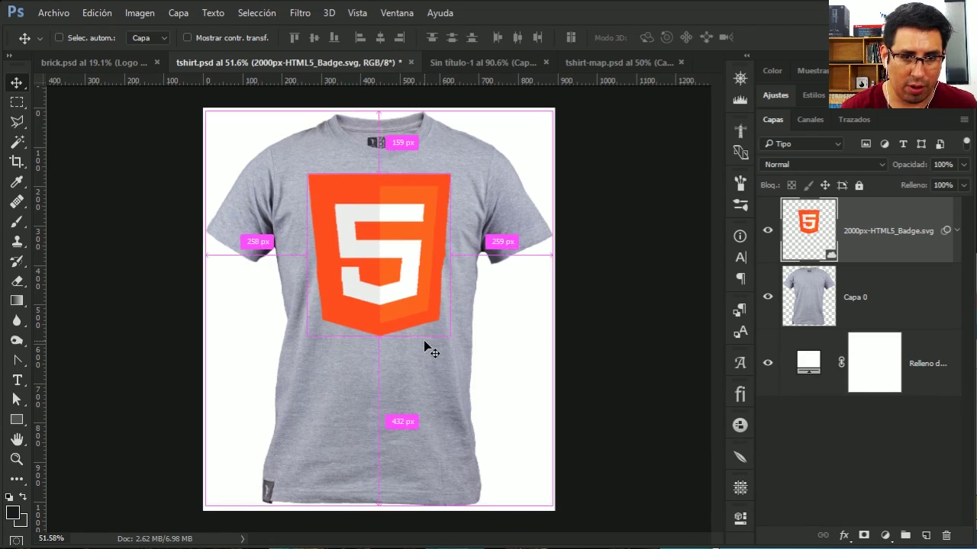
Step: Inspect the warped badge's edges up close, undo the displacement, and switch to tshirt-map.psd
{"action": "key", "text": "ctrl+1"}
{"action": "scroll", "coordinate": [464, 373], "scroll_direction": "up", "scroll_amount": 2}
{"action": "scroll", "coordinate": [475, 384], "scroll_direction": "up", "scroll_amount": 2}
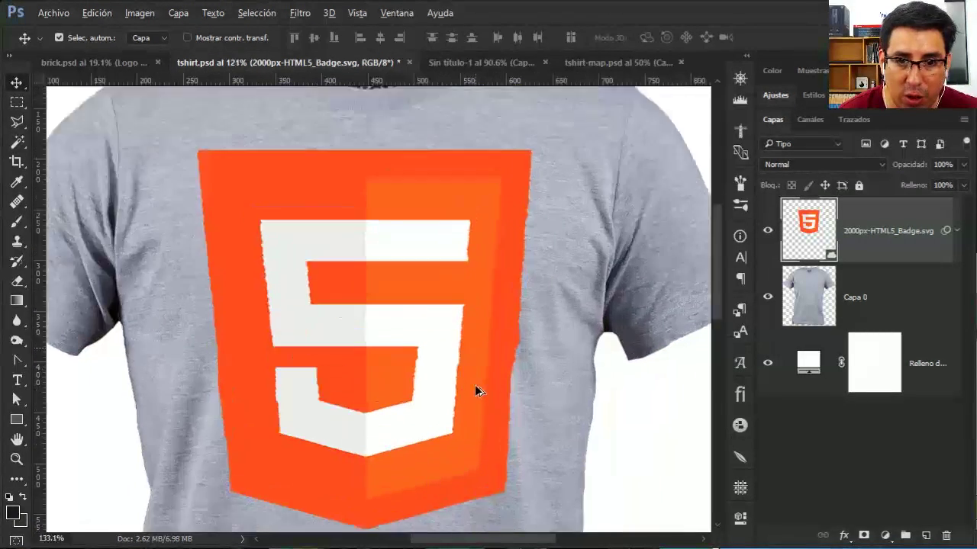
{"action": "scroll", "coordinate": [475, 385], "scroll_direction": "up", "scroll_amount": 3}
{"action": "scroll", "coordinate": [474, 384], "scroll_direction": "up", "scroll_amount": 5}
{"action": "scroll", "coordinate": [475, 385], "scroll_direction": "up", "scroll_amount": 2}
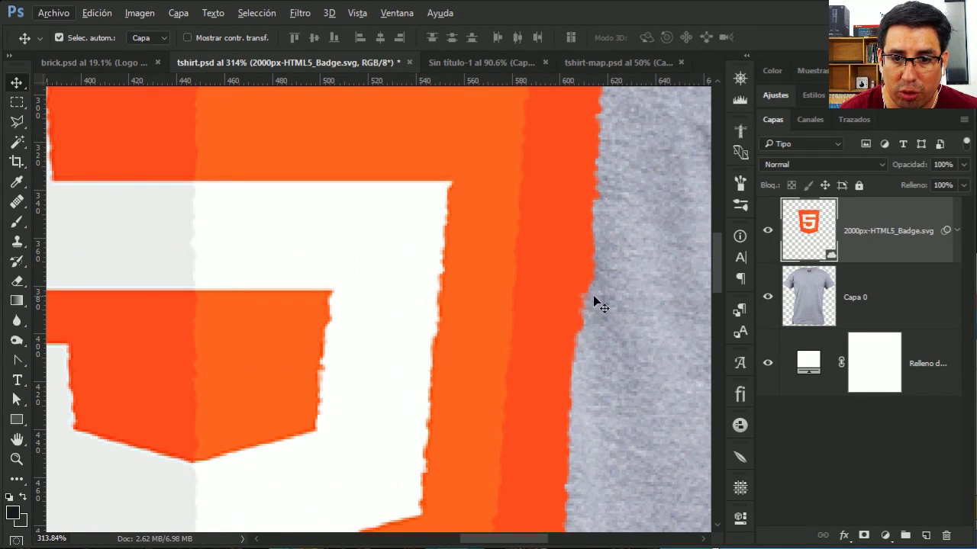
{"action": "scroll", "coordinate": [569, 353], "scroll_direction": "down", "scroll_amount": 5}
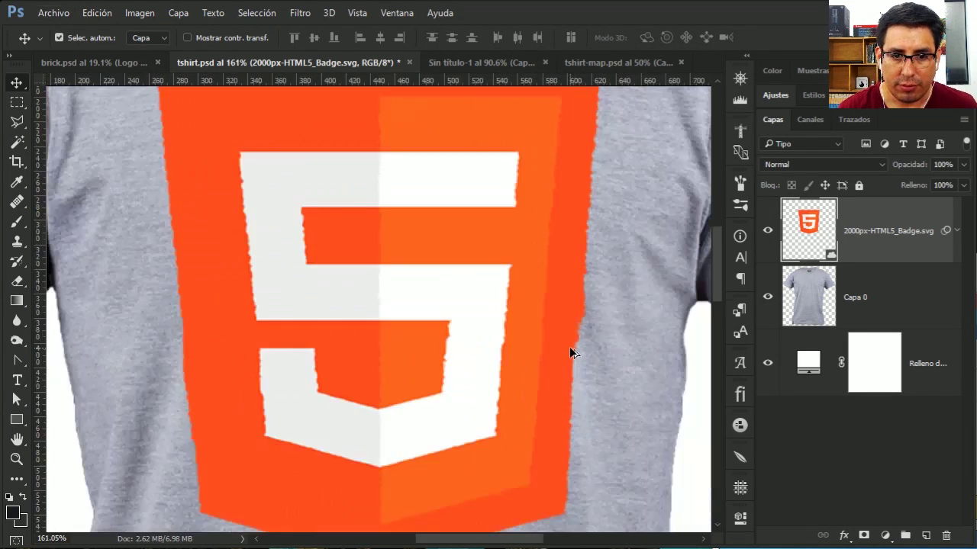
{"action": "scroll", "coordinate": [569, 353], "scroll_direction": "down", "scroll_amount": 2}
{"action": "key", "text": "ctrl+z"}
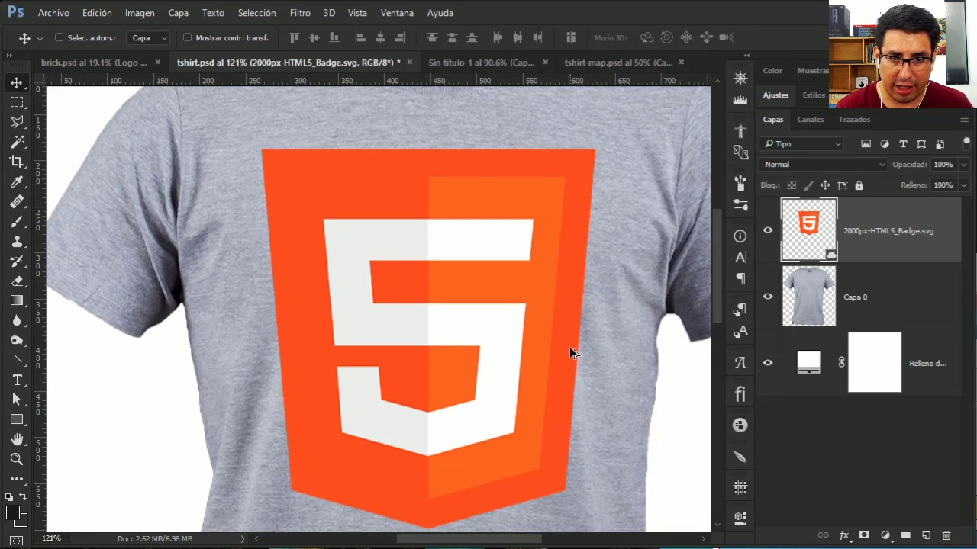
{"action": "left_click", "coordinate": [600, 64]}
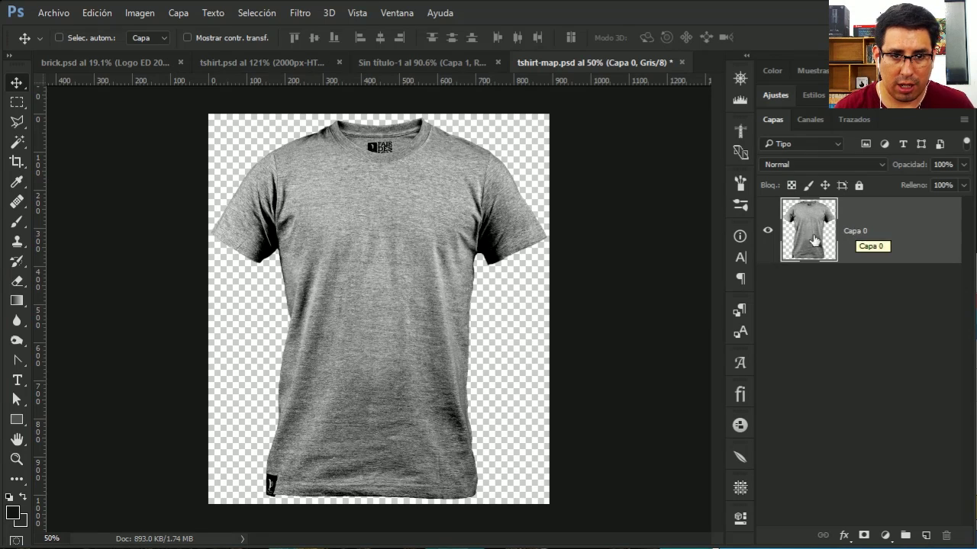
Step: Give tshirt-map.psd another slight Gaussian blur, save it, and switch to the HTML5 banner document
{"action": "left_click", "coordinate": [302, 14]}
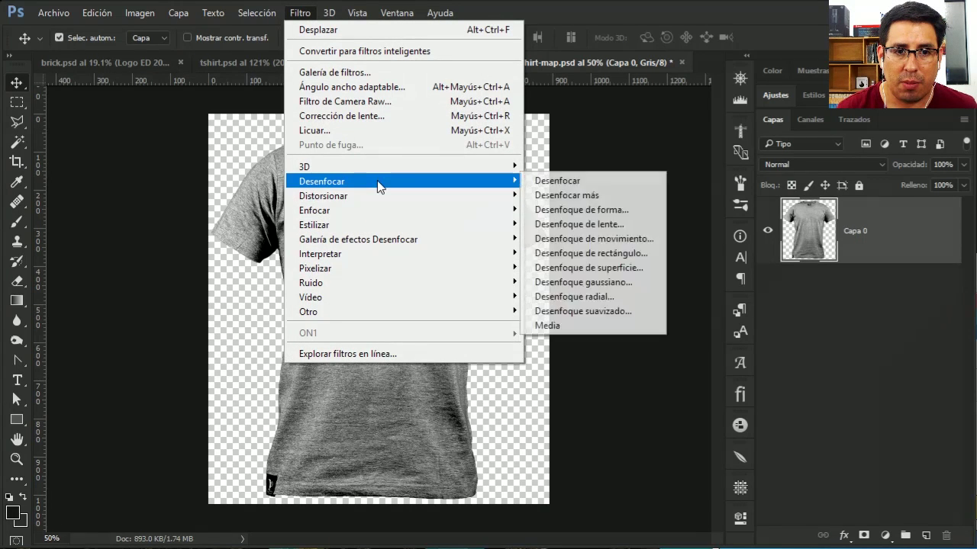
{"action": "mouse_move", "coordinate": [322, 182]}
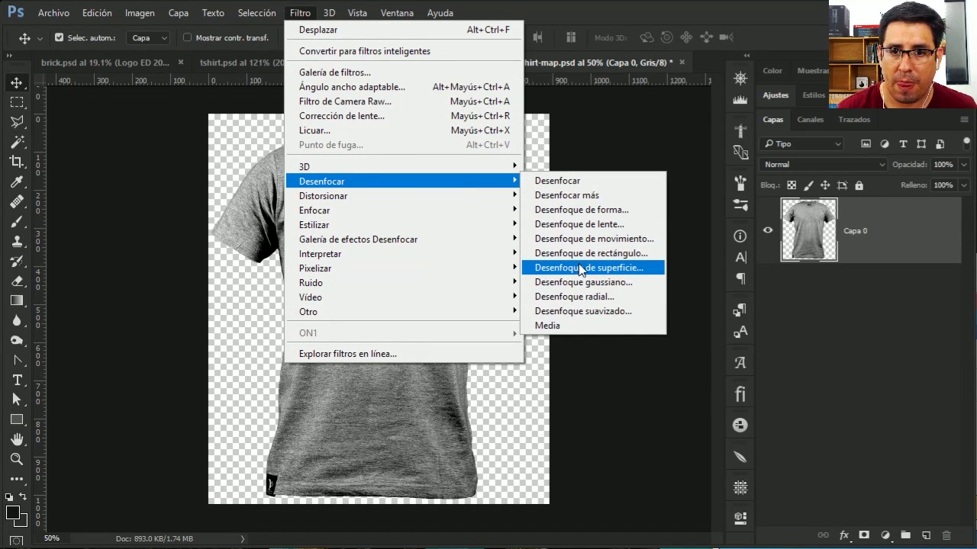
{"action": "left_click", "coordinate": [583, 282]}
{"action": "type", "text": "5"}
{"action": "left_click", "coordinate": [703, 226]}
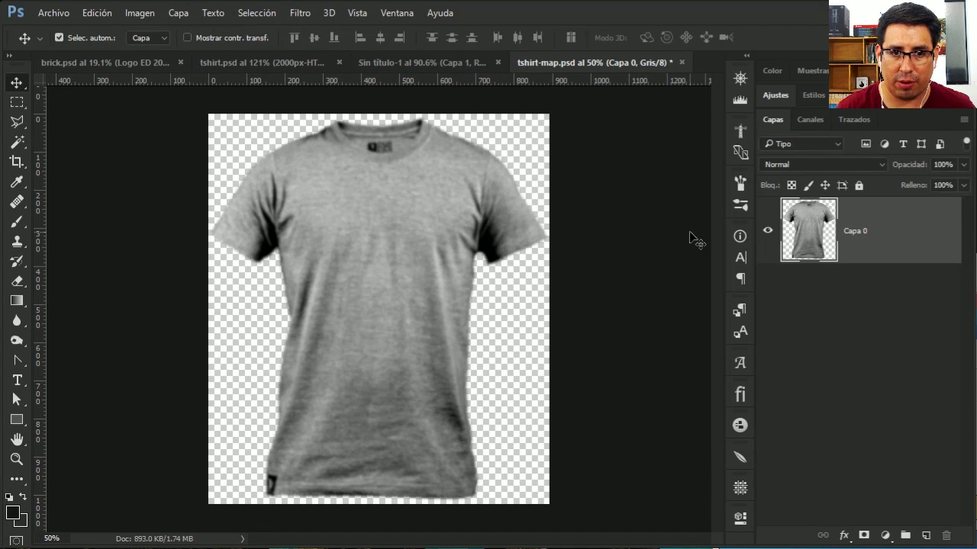
{"action": "key", "text": "ctrl+s"}
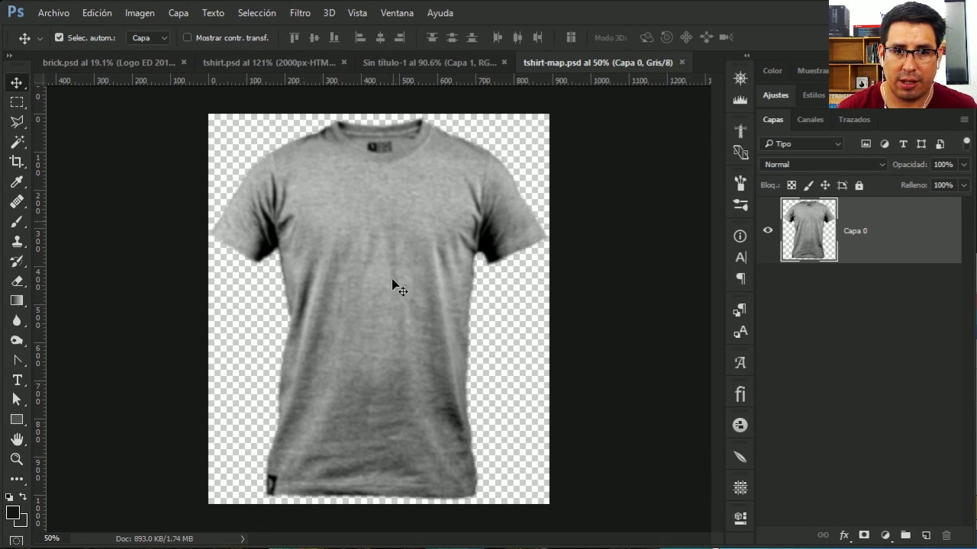
{"action": "left_click", "coordinate": [411, 61]}
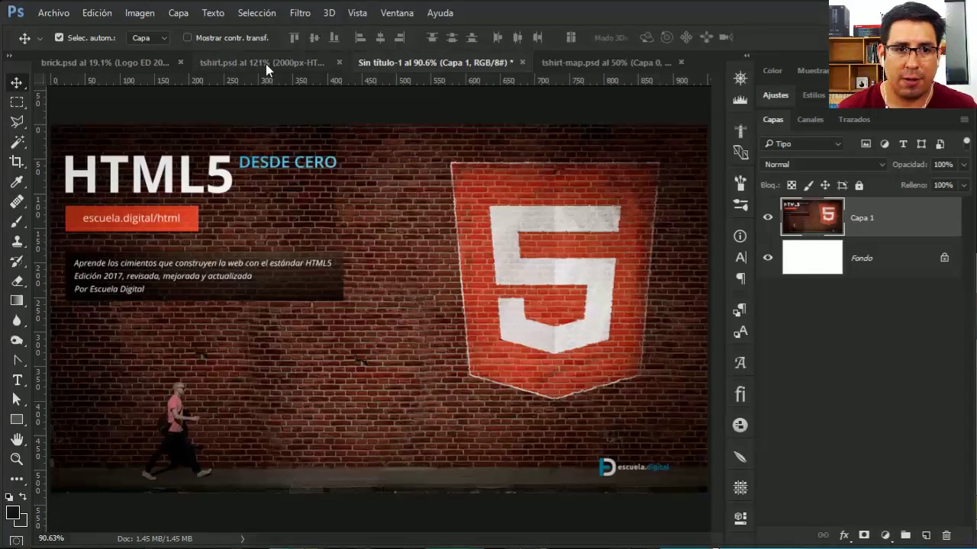
Step: On tshirt.psd, reapply Displace 5 × 15 to the badge using the re-blurred tshirt-map.psd
{"action": "left_click", "coordinate": [267, 63]}
{"action": "key", "text": "ctrl+0"}
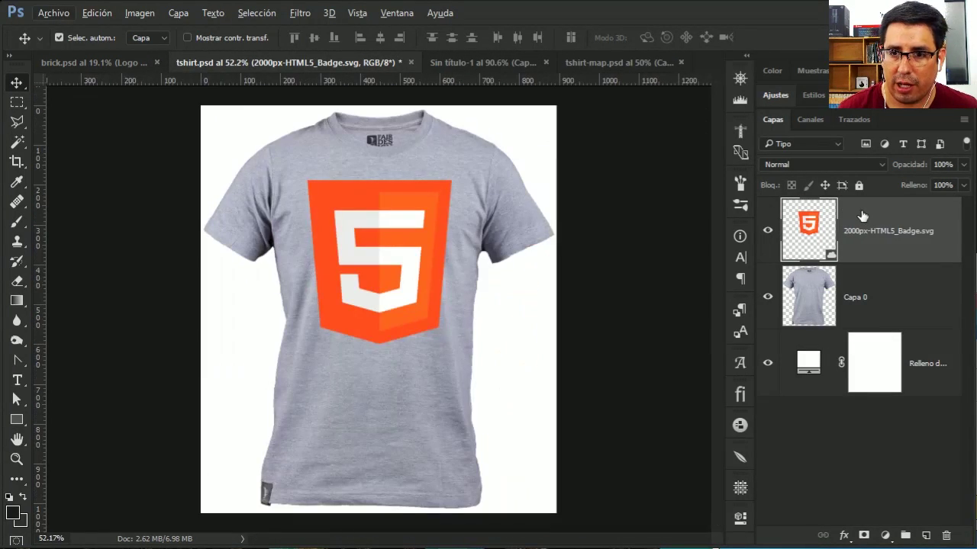
{"action": "left_click", "coordinate": [303, 13]}
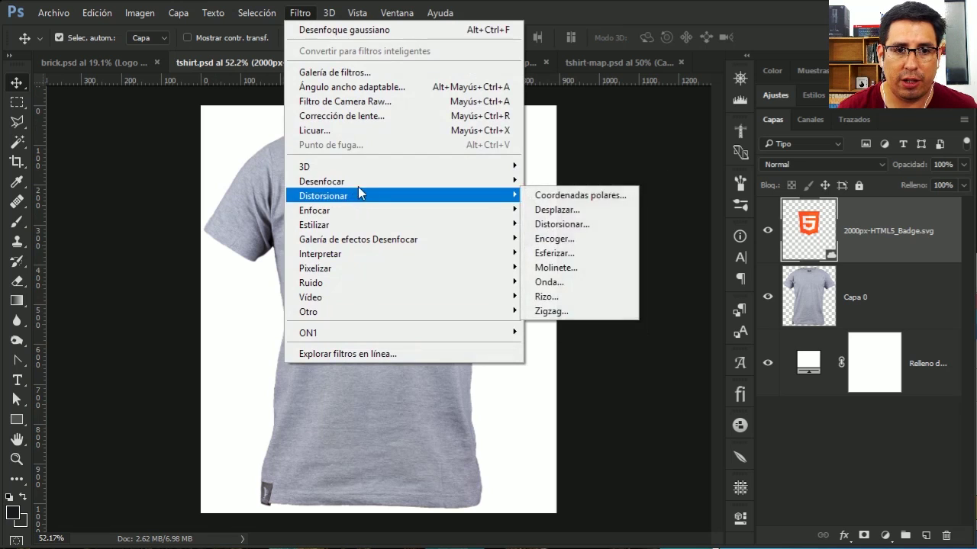
{"action": "mouse_move", "coordinate": [324, 196]}
{"action": "left_click", "coordinate": [561, 213]}
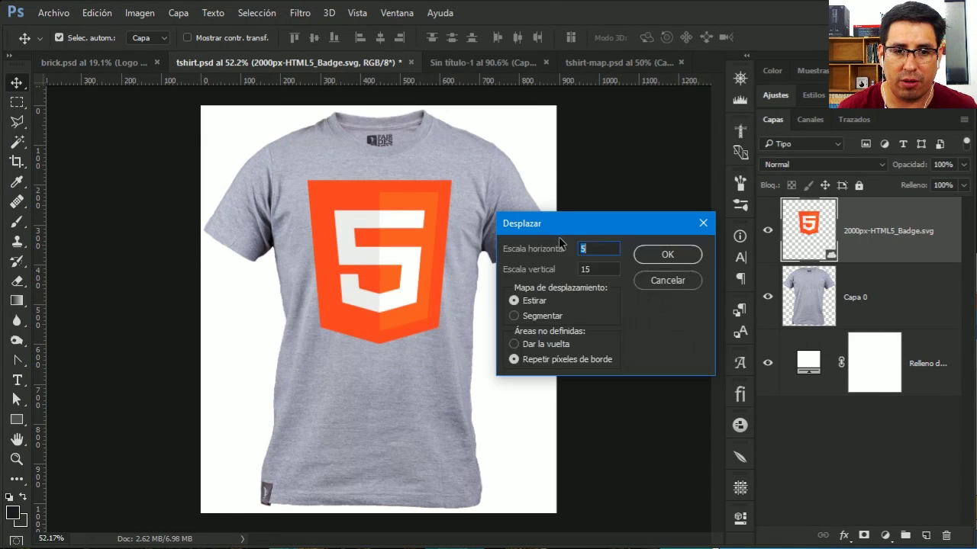
{"action": "left_click", "coordinate": [664, 255]}
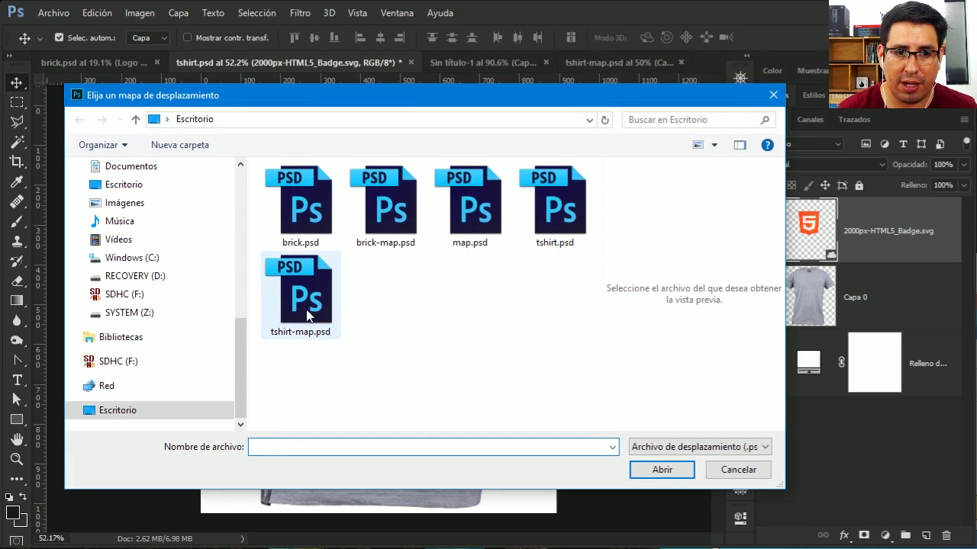
{"action": "double_click", "coordinate": [309, 315]}
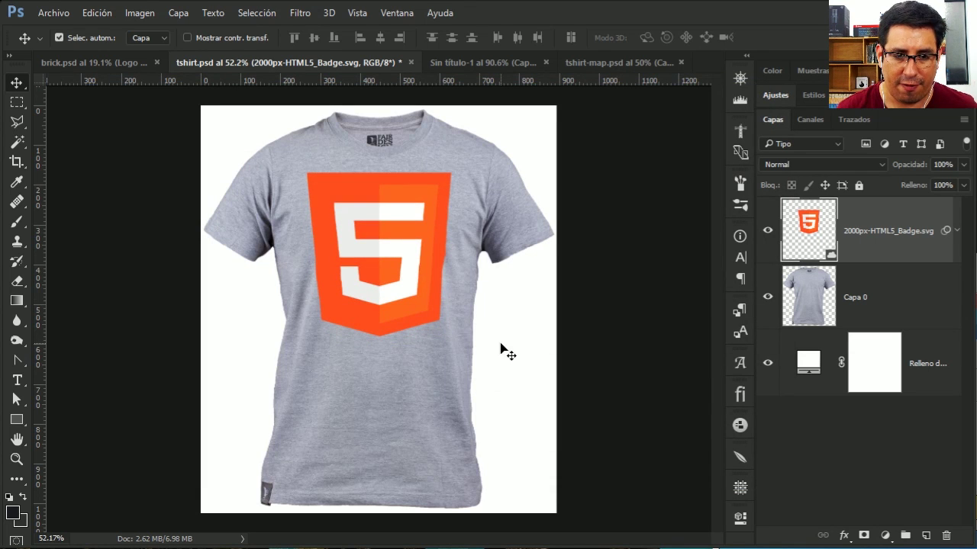
{"action": "key", "text": "ctrl+1"}
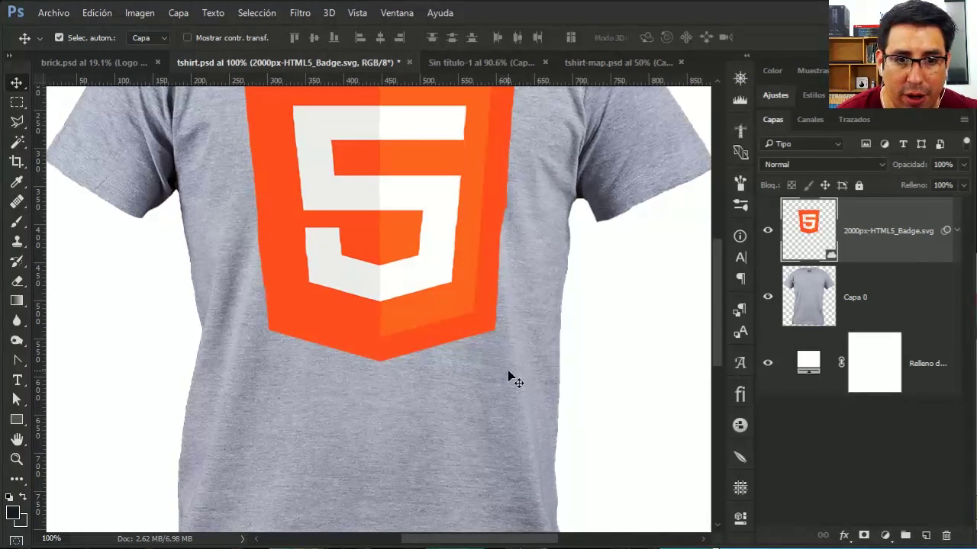
{"action": "scroll", "coordinate": [508, 371], "scroll_direction": "up", "scroll_amount": 3}
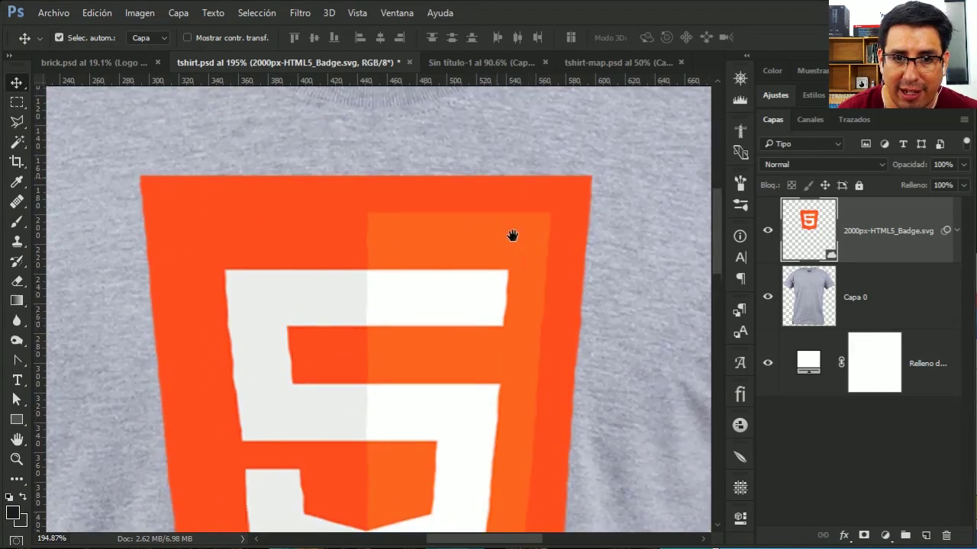
{"action": "left_click_drag", "start_coordinate": [510, 294], "coordinate": [489, 205]}
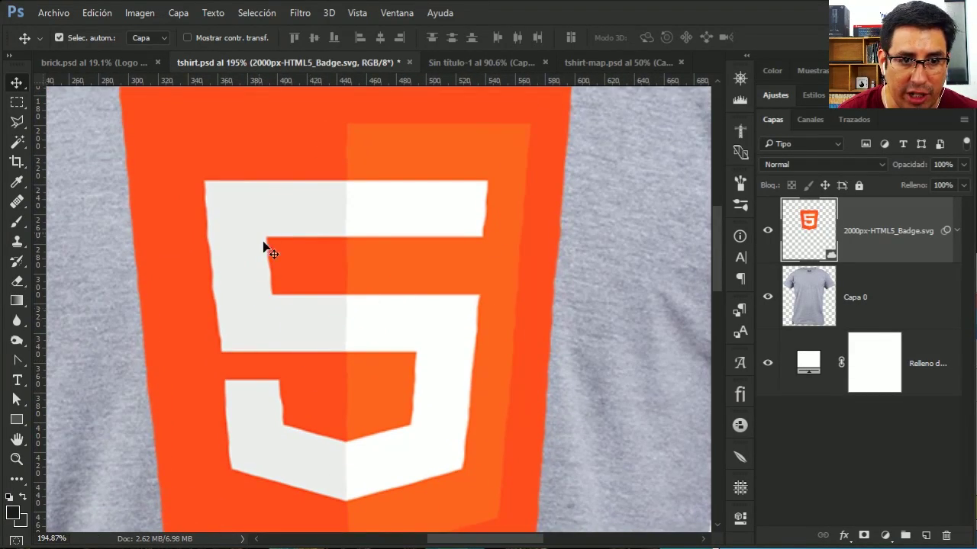
{"action": "scroll", "coordinate": [577, 305], "scroll_direction": "down", "scroll_amount": 1}
{"action": "scroll", "coordinate": [578, 309], "scroll_direction": "down", "scroll_amount": 1}
{"action": "scroll", "coordinate": [580, 313], "scroll_direction": "down", "scroll_amount": 1}
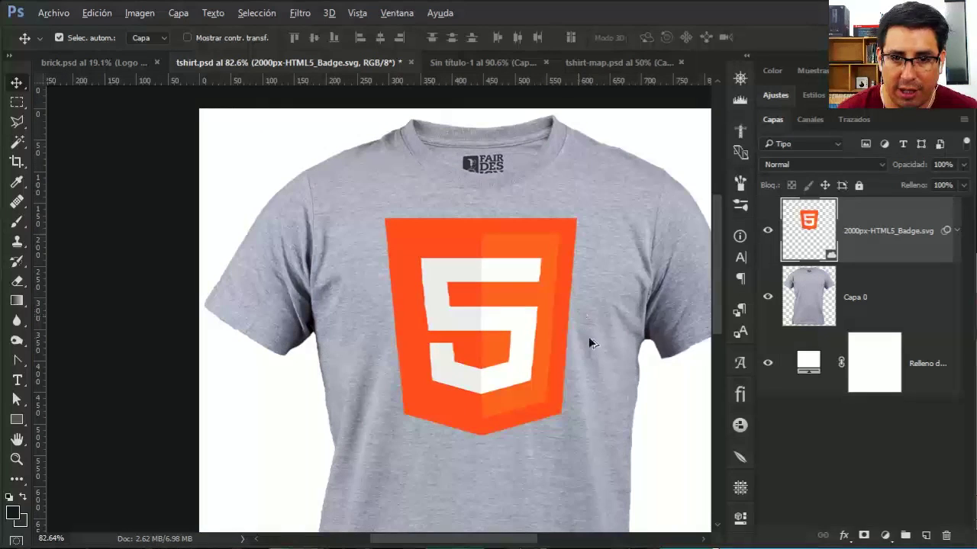
{"action": "left_click_drag", "start_coordinate": [584, 399], "coordinate": [540, 349]}
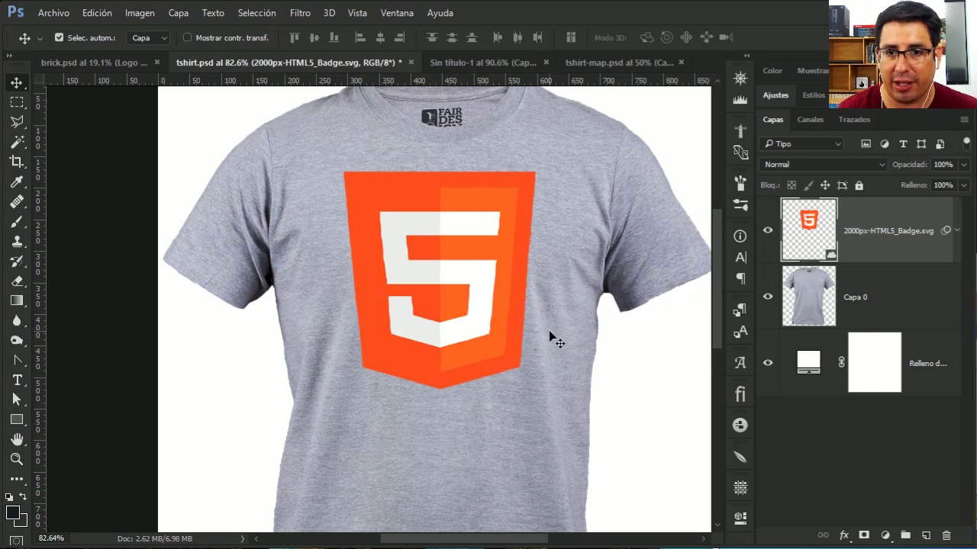
{"action": "left_click", "coordinate": [809, 165]}
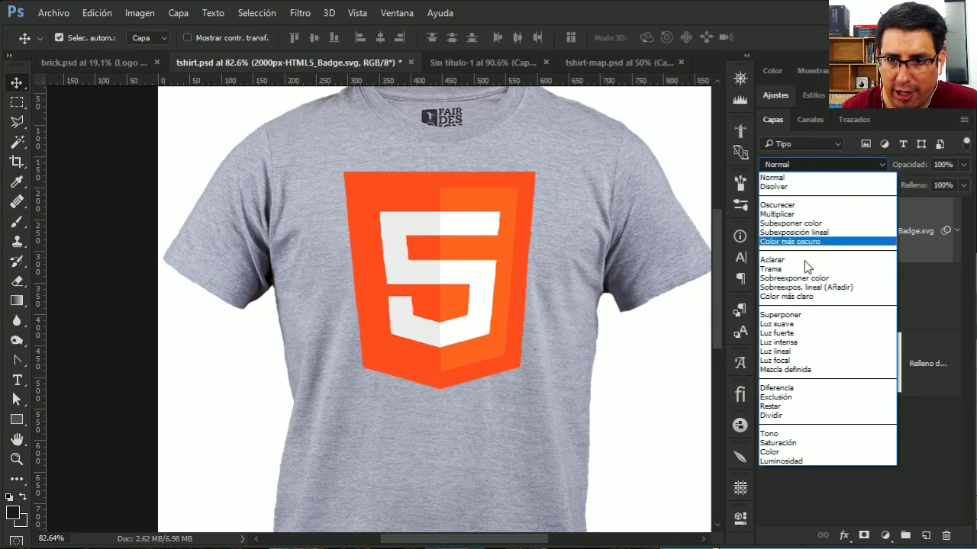
Step: Set the HTML5 badge layer to Luz fuerte blend mode at 90% opacity
{"action": "left_click", "coordinate": [854, 162]}
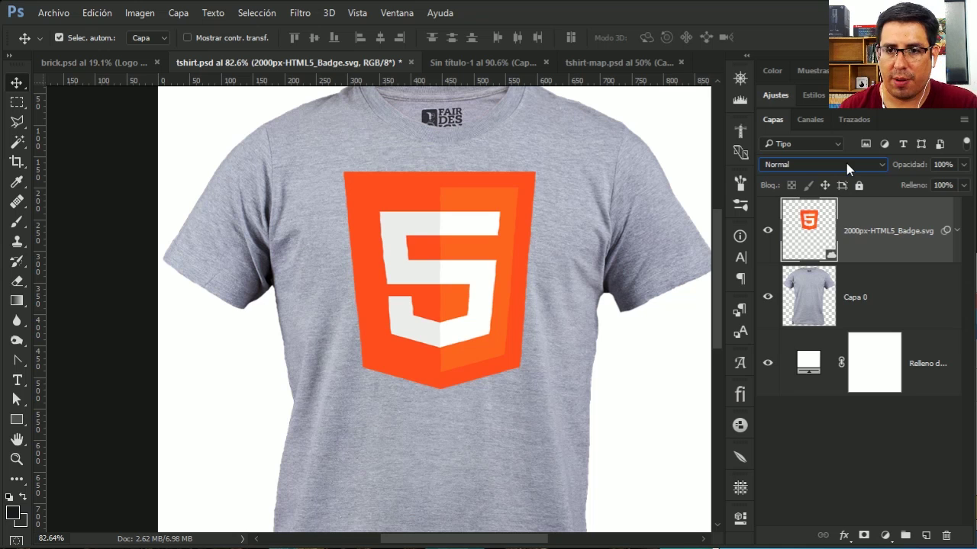
{"action": "left_click", "coordinate": [846, 163]}
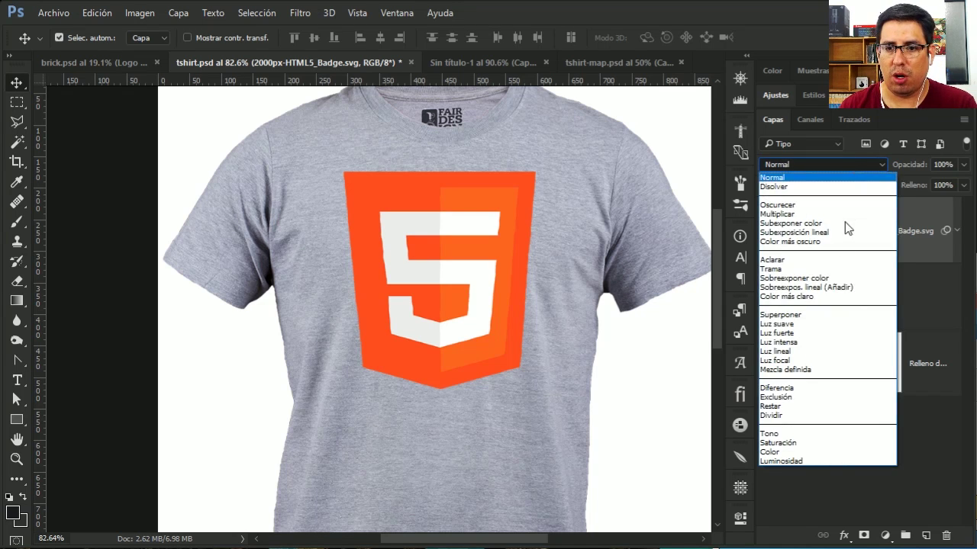
{"action": "left_click", "coordinate": [796, 340]}
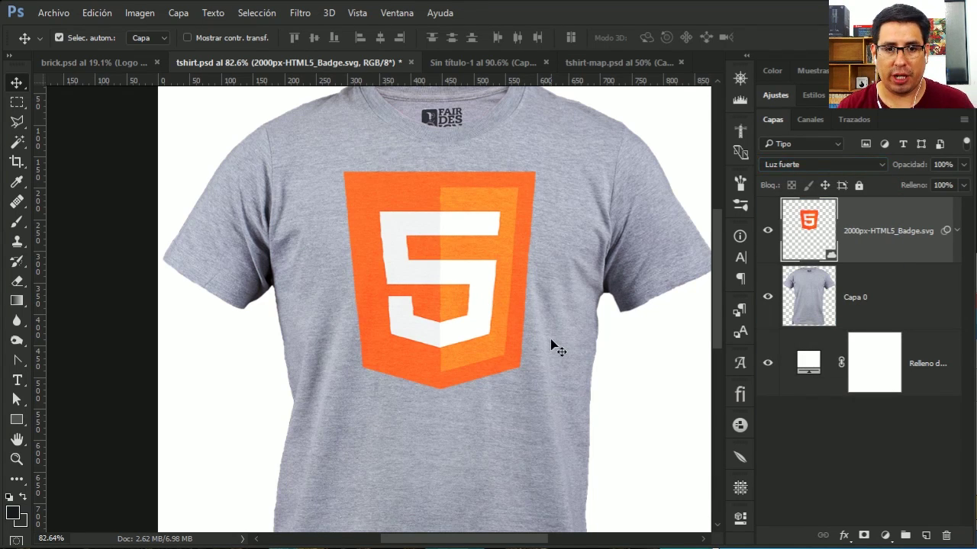
{"action": "left_click", "coordinate": [924, 166]}
{"action": "left_click_drag", "start_coordinate": [923, 166], "coordinate": [901, 172]}
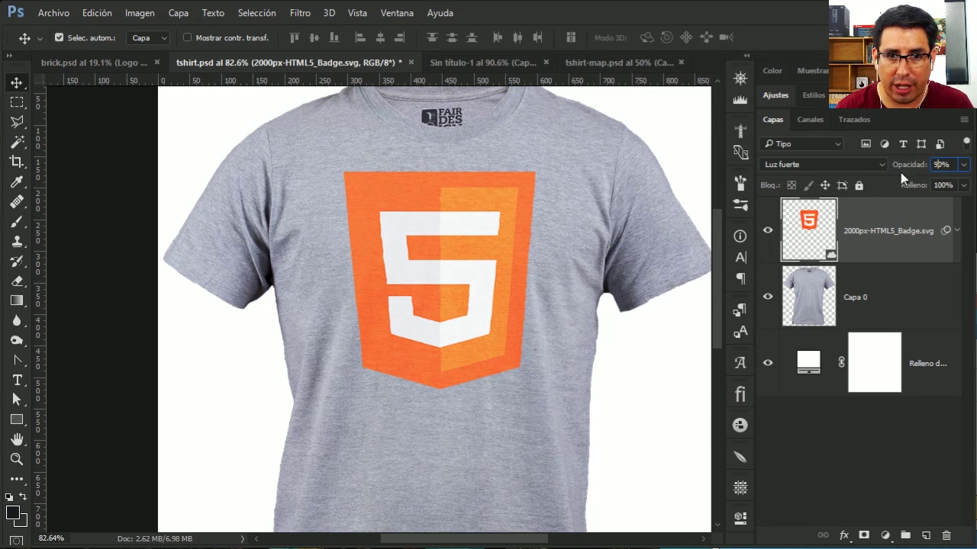
Step: Review the layer stack, reselect the HTML5 badge layer, and switch to brick.psd
{"action": "left_click", "coordinate": [665, 367]}
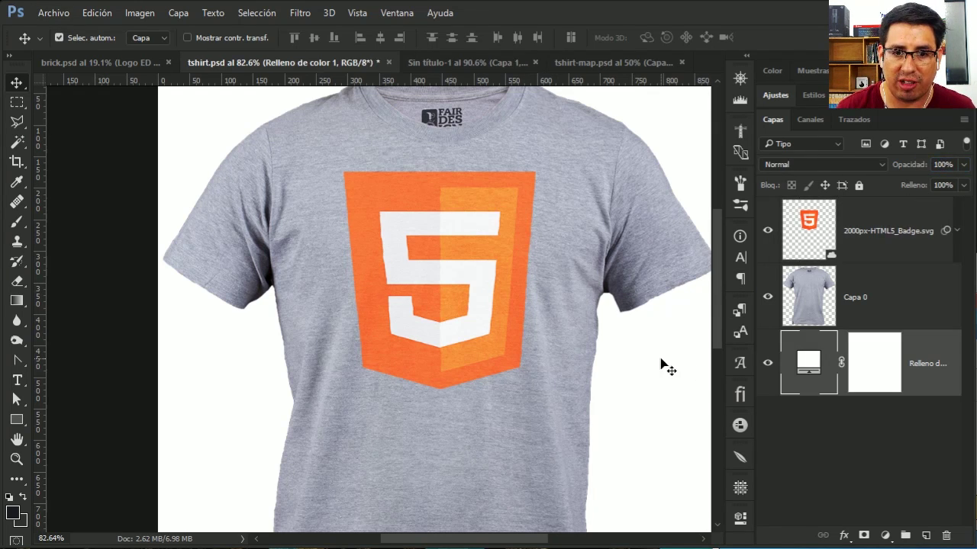
{"action": "scroll", "coordinate": [660, 366], "scroll_direction": "down", "scroll_amount": 3}
{"action": "scroll", "coordinate": [502, 347], "scroll_direction": "down", "scroll_amount": 1}
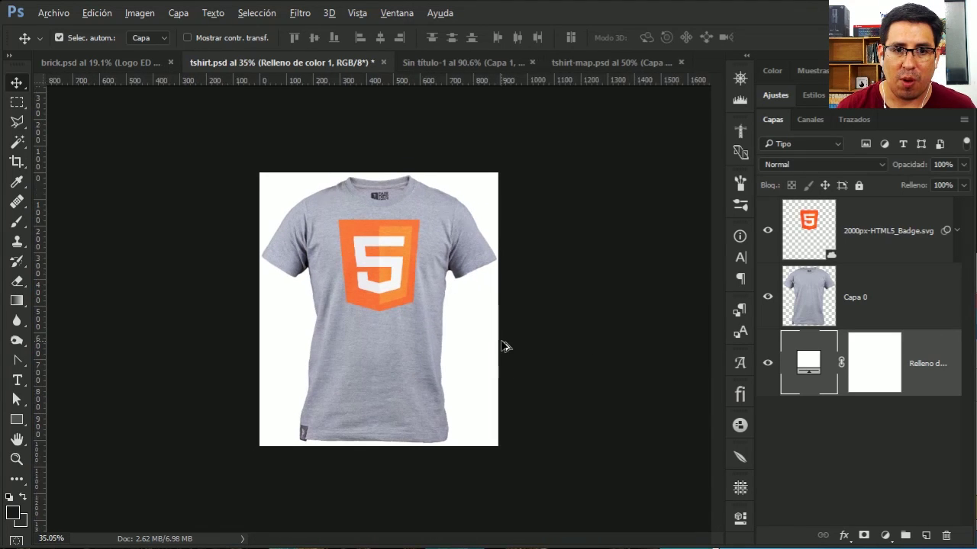
{"action": "scroll", "coordinate": [502, 346], "scroll_direction": "up", "scroll_amount": 1}
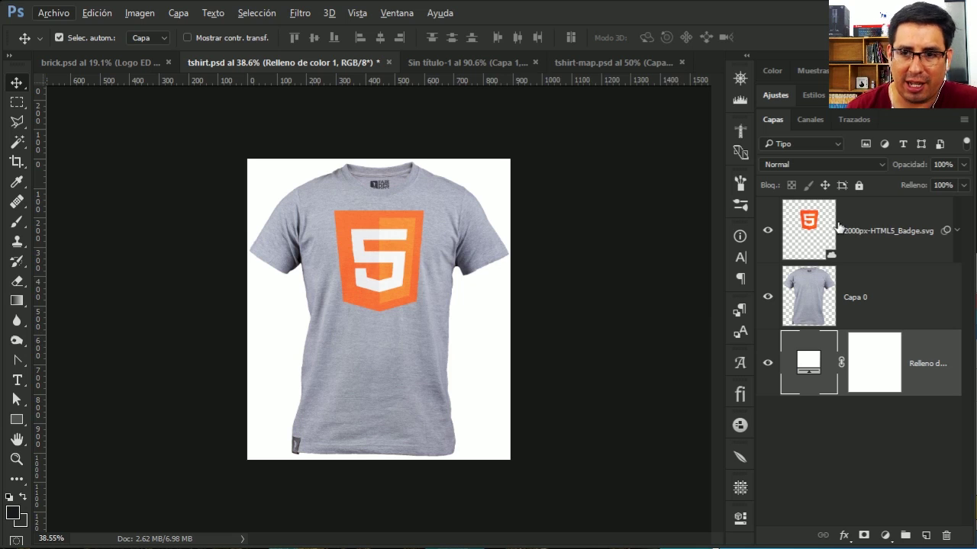
{"action": "left_click", "coordinate": [876, 233]}
{"action": "left_click", "coordinate": [127, 66]}
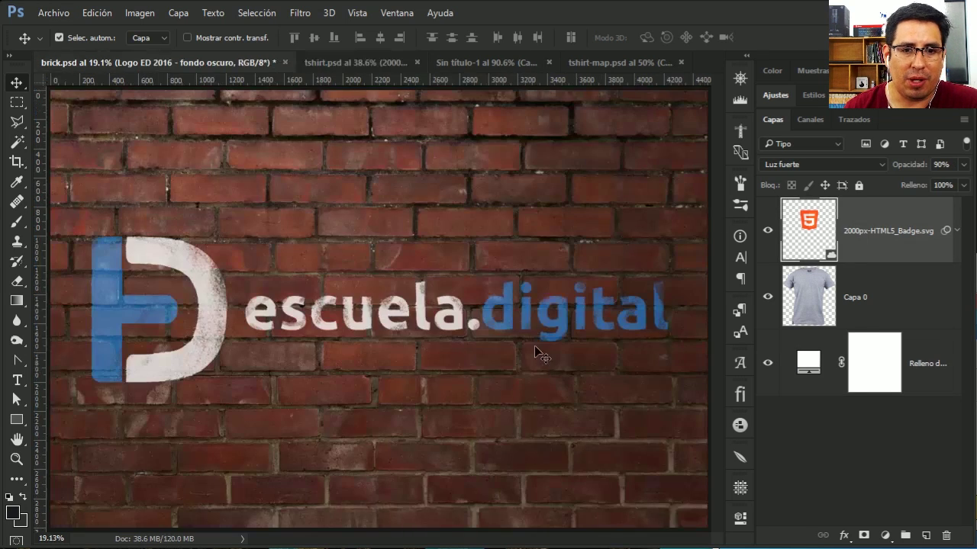